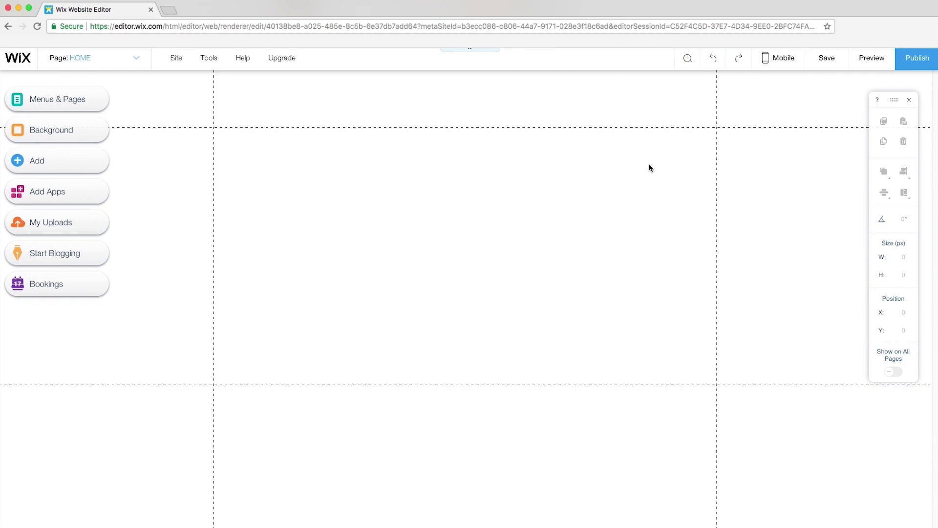
Save the site under a free Wix.com domain with the address ending "playground"
{"action": "left_click", "coordinate": [825, 60]}
{"action": "type", "text": "playground"}
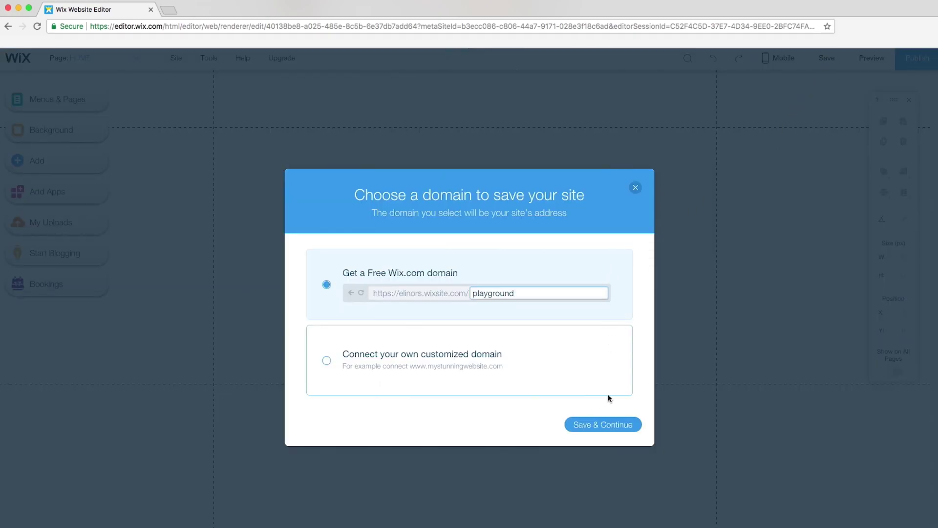
{"action": "left_click", "coordinate": [595, 423]}
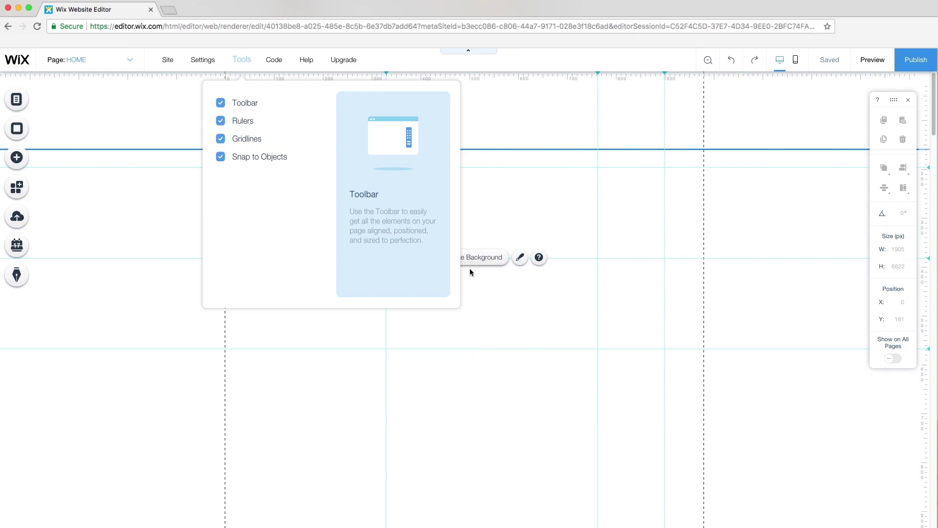
Change the page background to solid bright yellow from the site colors
{"action": "left_click", "coordinate": [470, 259]}
{"action": "left_click", "coordinate": [78, 186]}
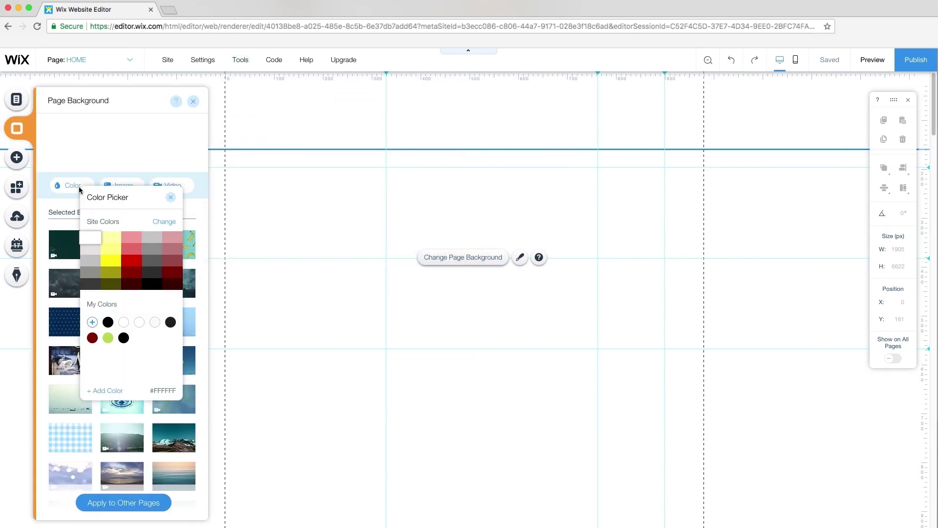
{"action": "left_click", "coordinate": [110, 260]}
{"action": "left_click", "coordinate": [171, 197]}
{"action": "left_click", "coordinate": [197, 101]}
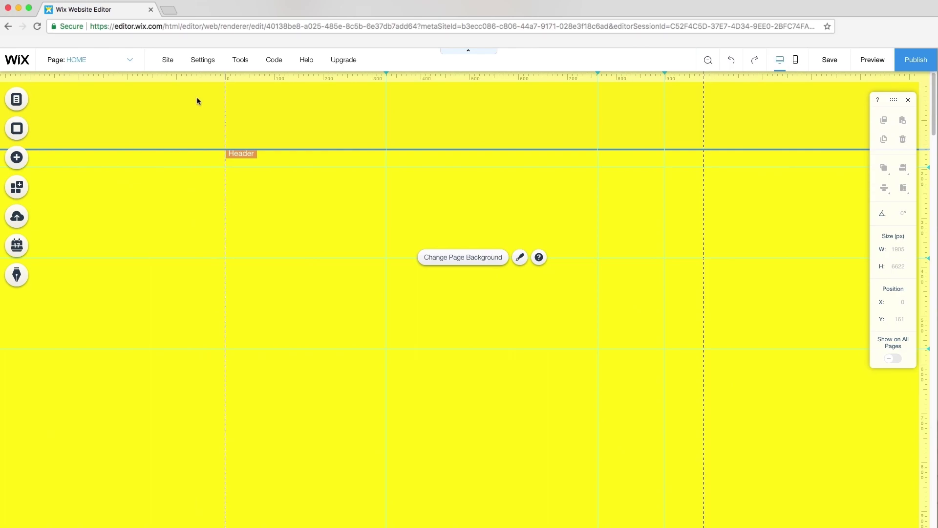
Set the HOME page's layout to No Header & Footer in its page settings
{"action": "left_click", "coordinate": [130, 60]}
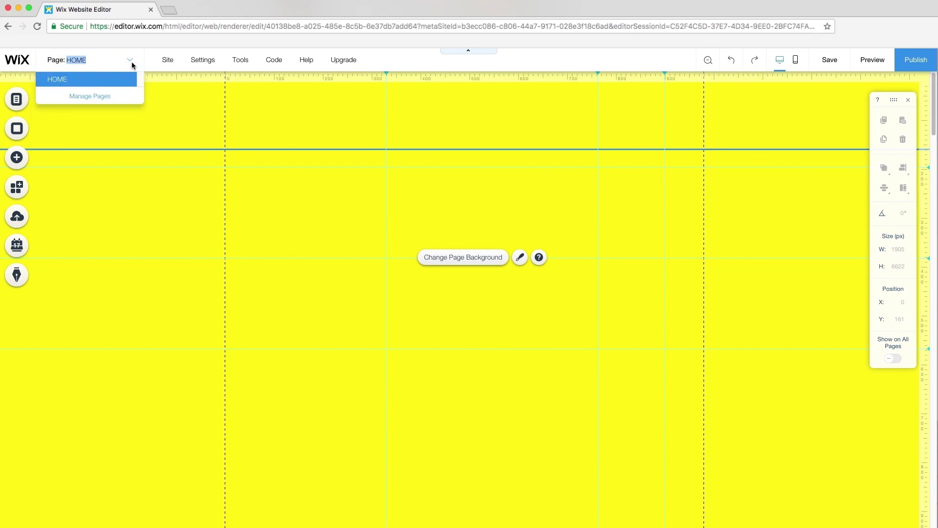
{"action": "left_click", "coordinate": [101, 97]}
{"action": "left_click", "coordinate": [254, 131]}
{"action": "left_click", "coordinate": [288, 131]}
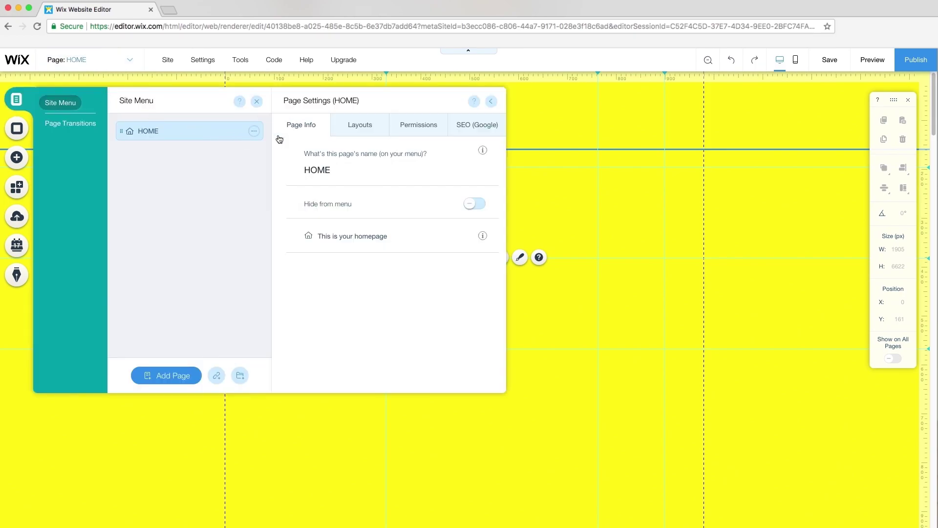
{"action": "left_click", "coordinate": [350, 130]}
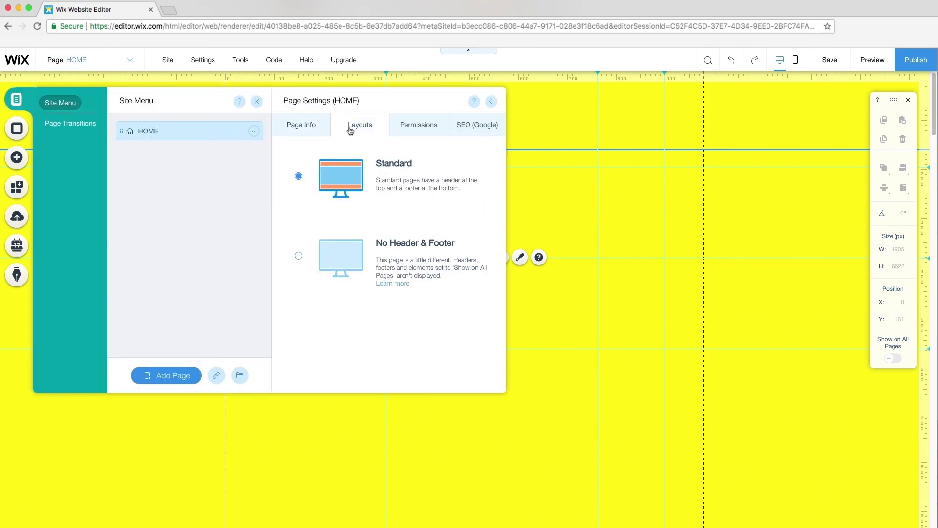
{"action": "left_click", "coordinate": [341, 254]}
{"action": "left_click", "coordinate": [528, 238]}
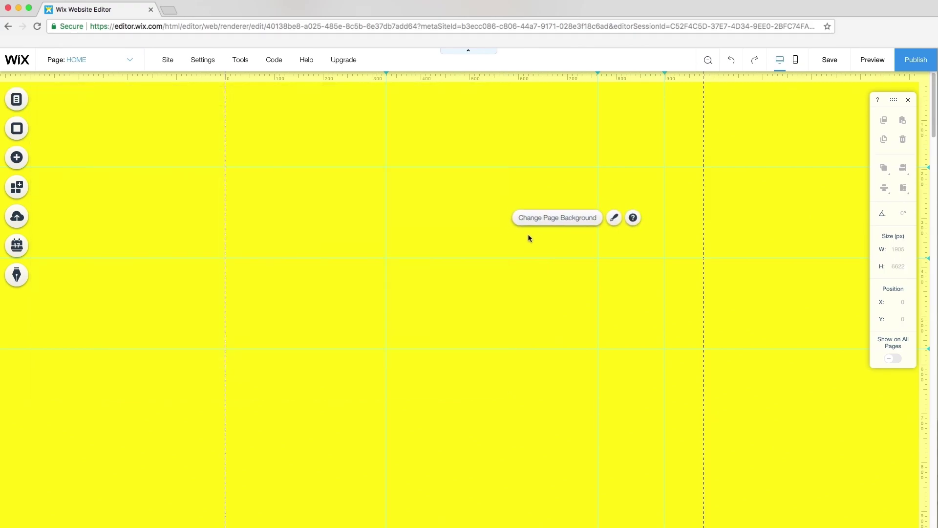
Add a Heading 1 text near the top of the page reading "PLAYGROUND"
{"action": "left_click", "coordinate": [18, 159]}
{"action": "left_click", "coordinate": [55, 102]}
{"action": "left_click_drag", "start_coordinate": [124, 159], "coordinate": [406, 120]}
{"action": "left_click", "coordinate": [400, 98]}
{"action": "left_click", "coordinate": [400, 97]}
{"action": "type", "text": "PLAYGROUND"}
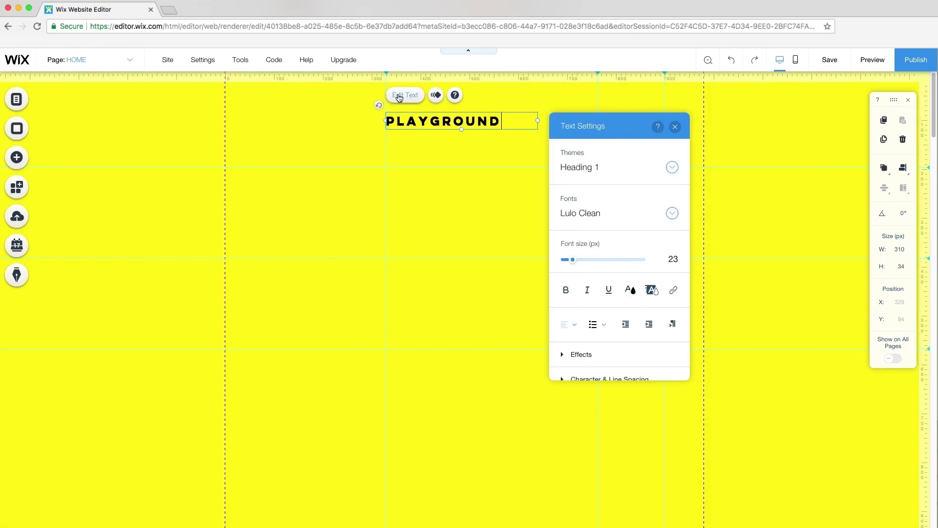
Center the PLAYGROUND text within its box and place the box centered near the page top, at about X 330, Y 61
{"action": "key", "text": "ctrl+a"}
{"action": "left_click", "coordinate": [569, 324]}
{"action": "left_click", "coordinate": [574, 356]}
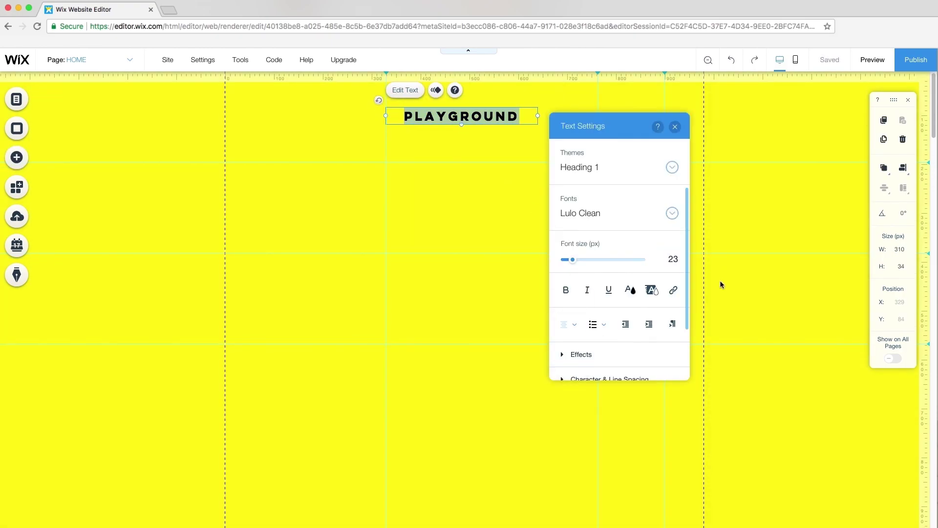
{"action": "left_click", "coordinate": [903, 169]}
{"action": "left_click", "coordinate": [882, 171]}
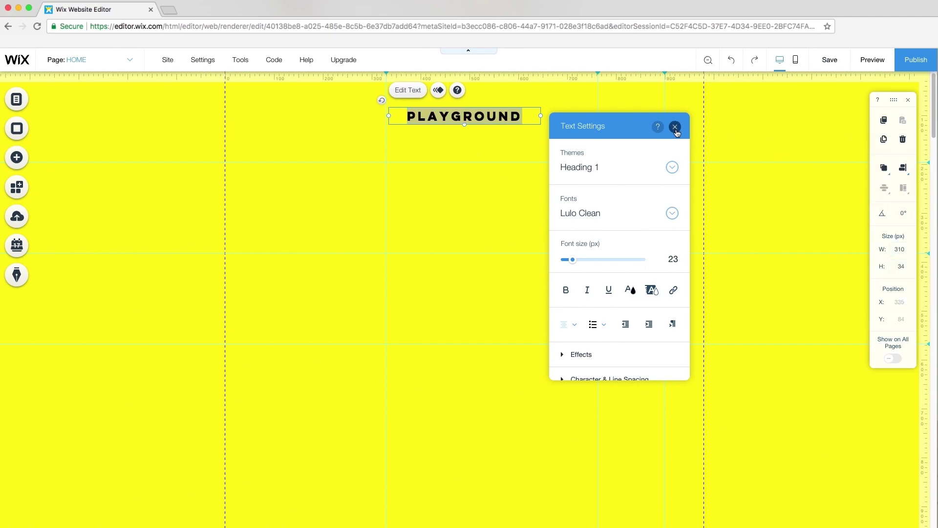
{"action": "left_click_drag", "start_coordinate": [501, 116], "coordinate": [498, 98]}
Add a Heading 3 text reading "SKTR.", widen it to about 472 px and place it at X 0, Y 151
{"action": "left_click", "coordinate": [19, 160]}
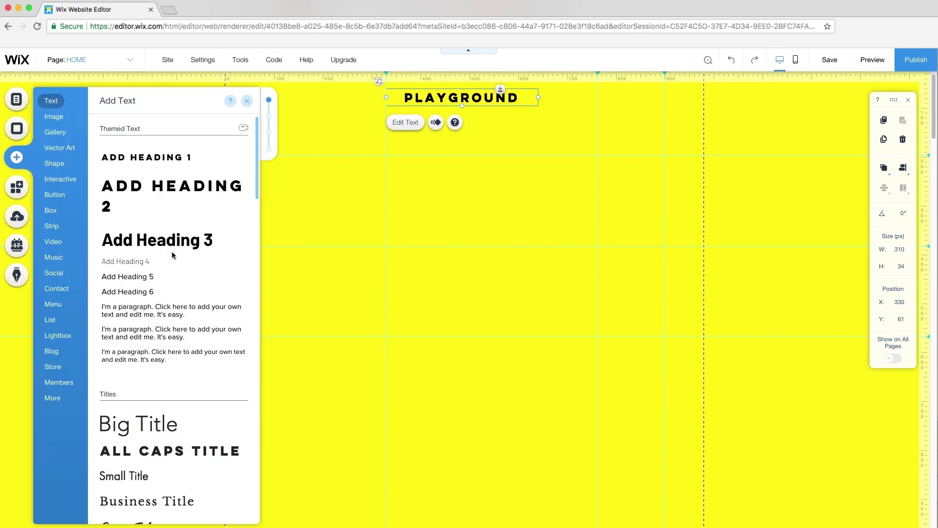
{"action": "left_click_drag", "start_coordinate": [205, 239], "coordinate": [324, 230]}
{"action": "left_click", "coordinate": [271, 187]}
{"action": "type", "text": "SKTR."}
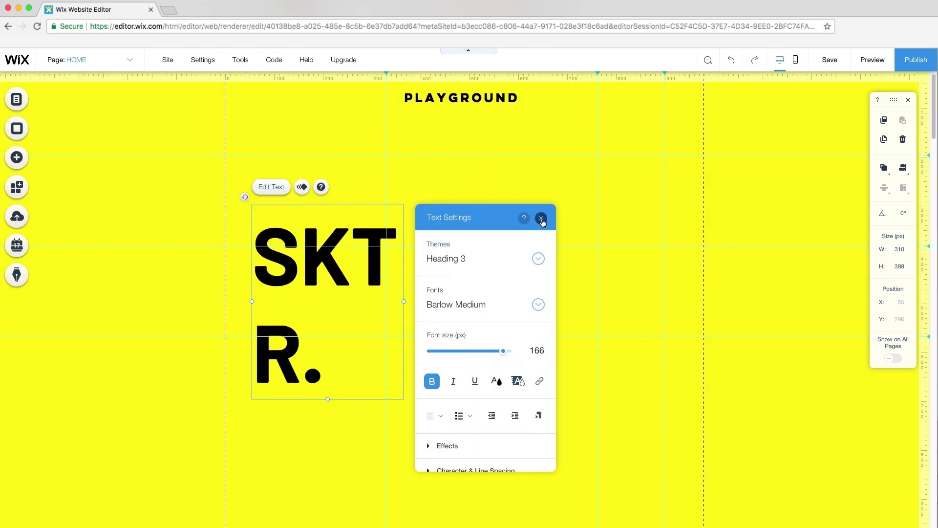
{"action": "left_click_drag", "start_coordinate": [403, 301], "coordinate": [483, 293]}
{"action": "left_click_drag", "start_coordinate": [431, 280], "coordinate": [404, 210]}
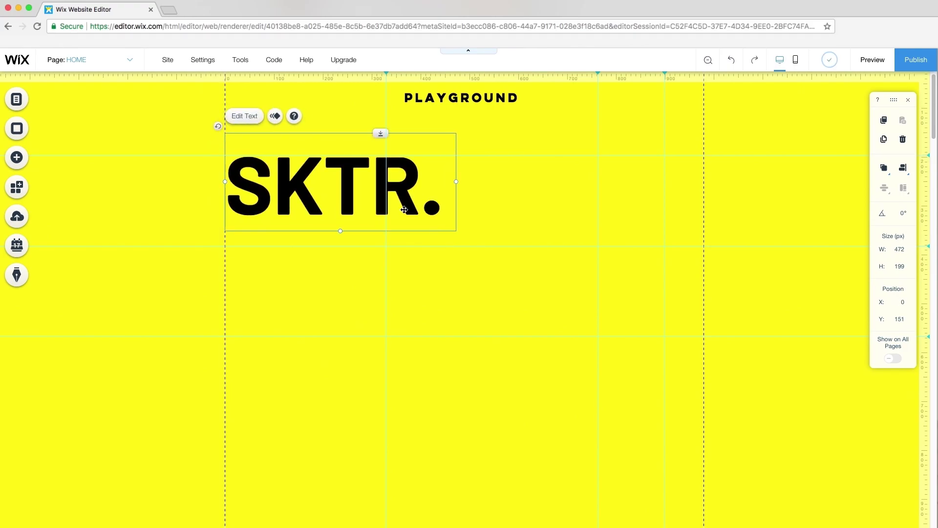
Add the black box from My Boxes below the SKTR. heading and size it to 430 by 10 px
{"action": "left_click", "coordinate": [16, 157]}
{"action": "mouse_move", "coordinate": [50, 210]}
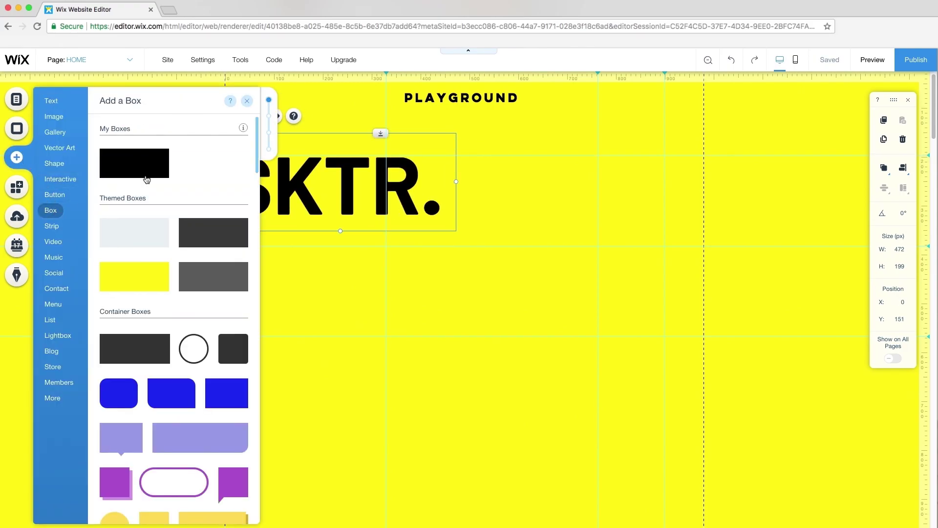
{"action": "left_click_drag", "start_coordinate": [146, 179], "coordinate": [445, 363]}
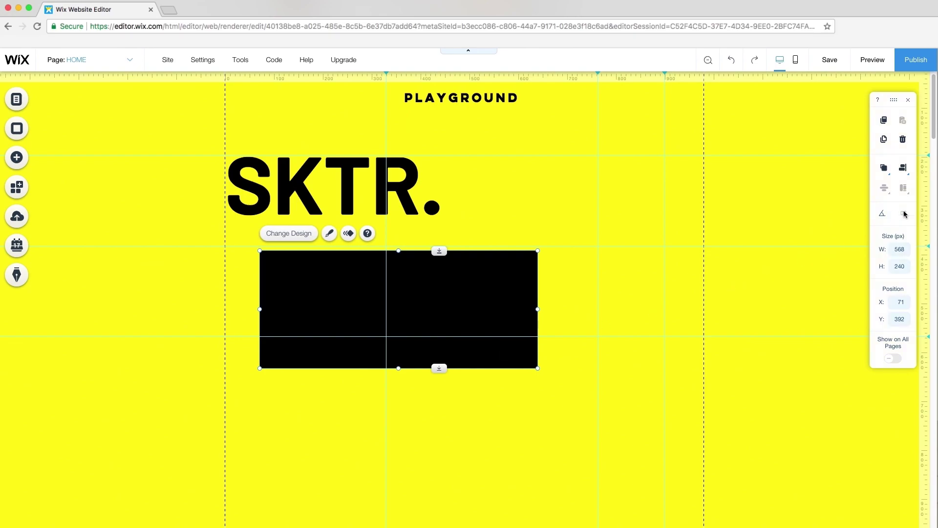
{"action": "left_click", "coordinate": [898, 249]}
{"action": "type", "text": "430"}
{"action": "key", "text": "Return"}
{"action": "left_click", "coordinate": [900, 263]}
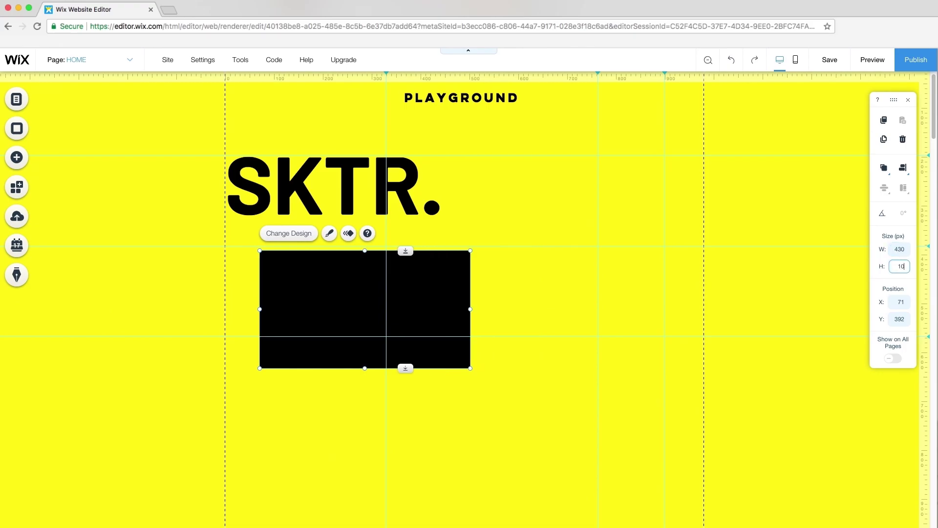
{"action": "key", "text": "Return"}
Add a Heading 4 text reading "Life in the Bowl" beneath the SKTR. heading, at about X 7, Y 360
{"action": "left_click_drag", "start_coordinate": [126, 262], "coordinate": [230, 244]}
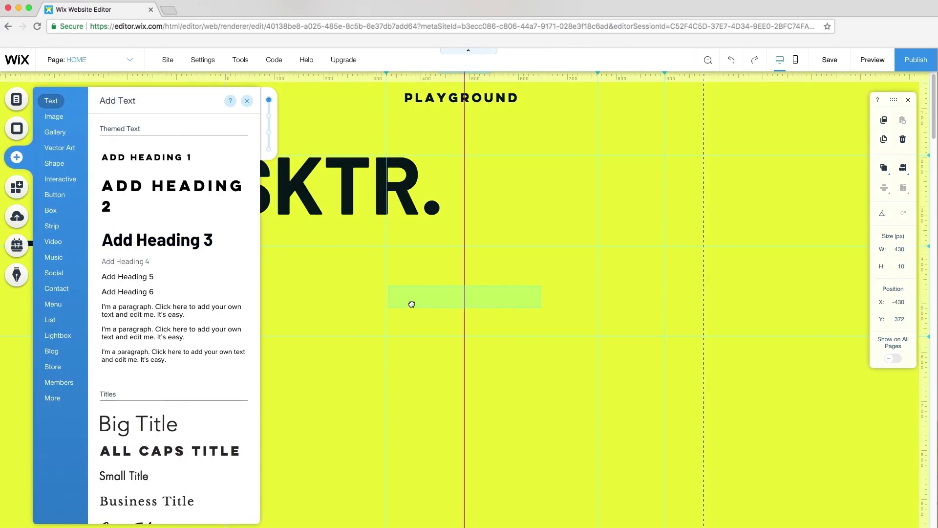
{"action": "left_click", "coordinate": [413, 271]}
{"action": "type", "text": "Life in the Bowl"}
{"action": "key", "text": "Escape"}
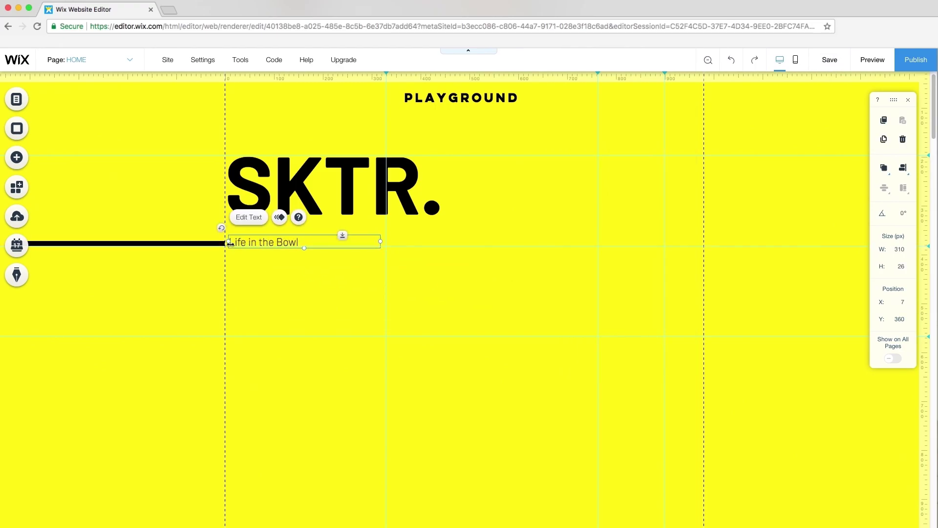
Insert a grid gallery below the tagline and delete all of its sample images
{"action": "left_click", "coordinate": [17, 157]}
{"action": "left_click", "coordinate": [55, 132]}
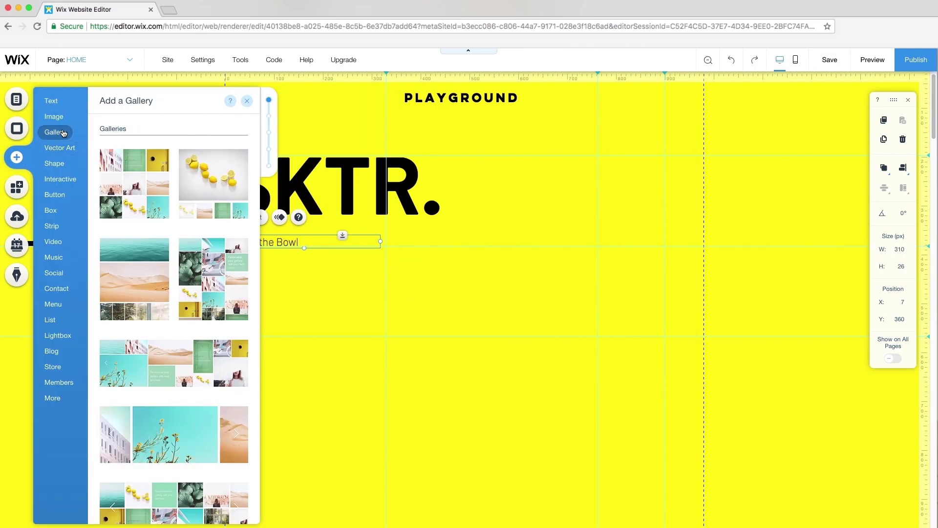
{"action": "left_click_drag", "start_coordinate": [132, 172], "coordinate": [443, 425]}
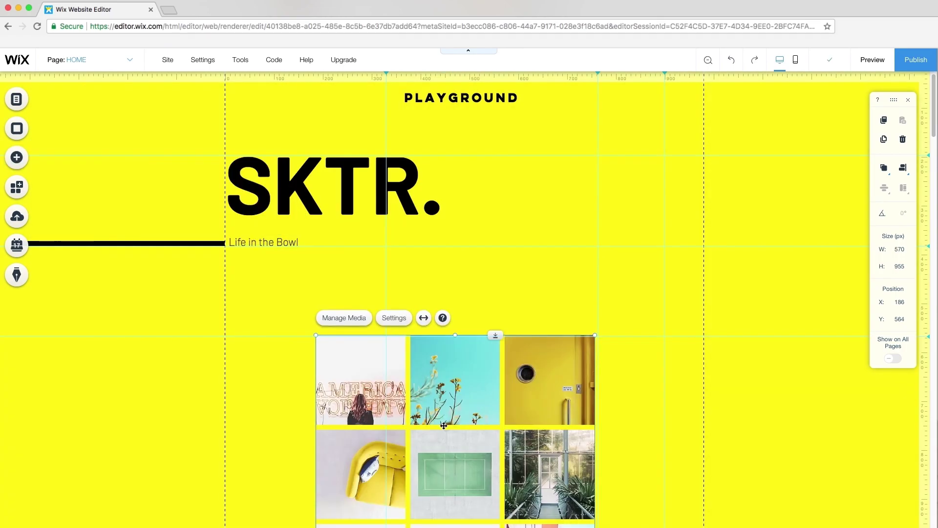
{"action": "left_click", "coordinate": [337, 321]}
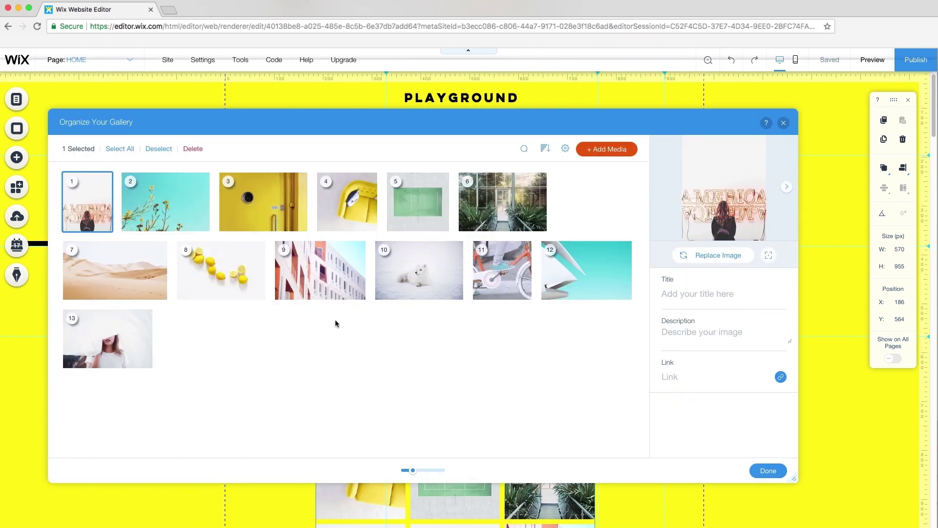
{"action": "left_click", "coordinate": [119, 149]}
{"action": "left_click", "coordinate": [109, 190]}
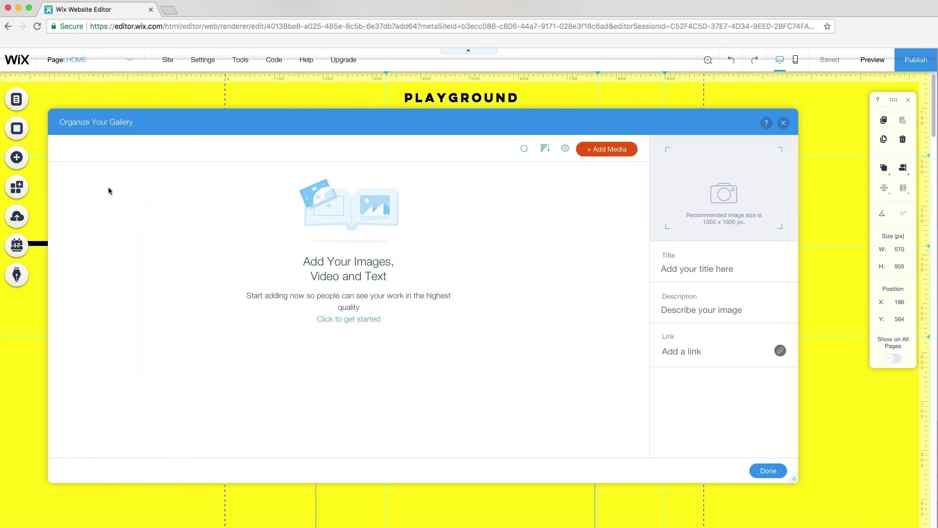
Upload the six skateboarding photos from a desktop folder into the _skatr media folder for the gallery
{"action": "left_click", "coordinate": [613, 149]}
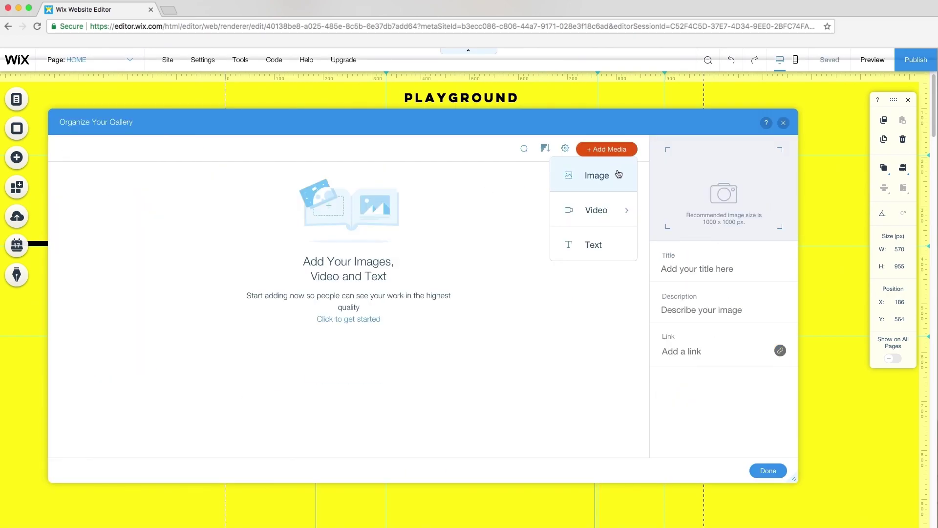
{"action": "left_click", "coordinate": [591, 176]}
{"action": "left_click", "coordinate": [766, 154]}
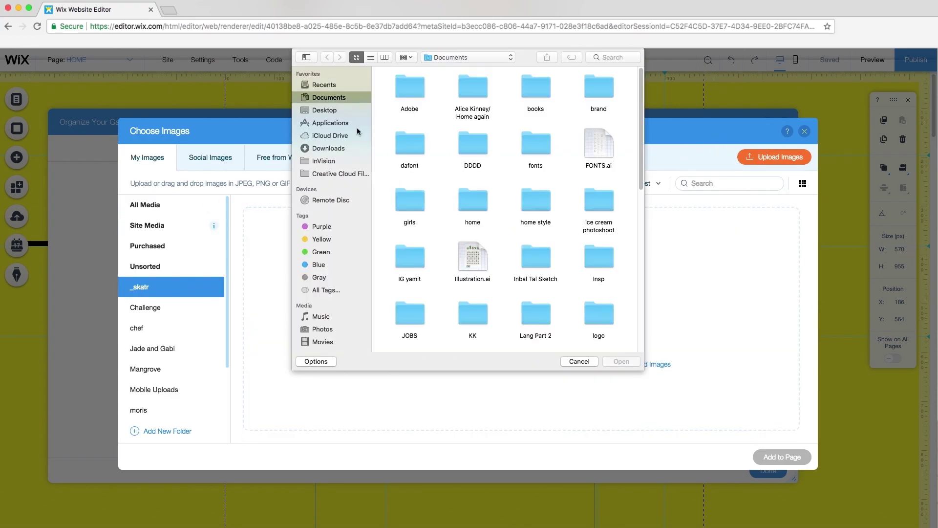
{"action": "left_click", "coordinate": [325, 109]}
{"action": "double_click", "coordinate": [464, 87]}
{"action": "left_click", "coordinate": [605, 88]}
{"action": "double_click", "coordinate": [606, 89]}
{"action": "left_click_drag", "start_coordinate": [625, 77], "coordinate": [417, 146]}
{"action": "key", "text": "Return"}
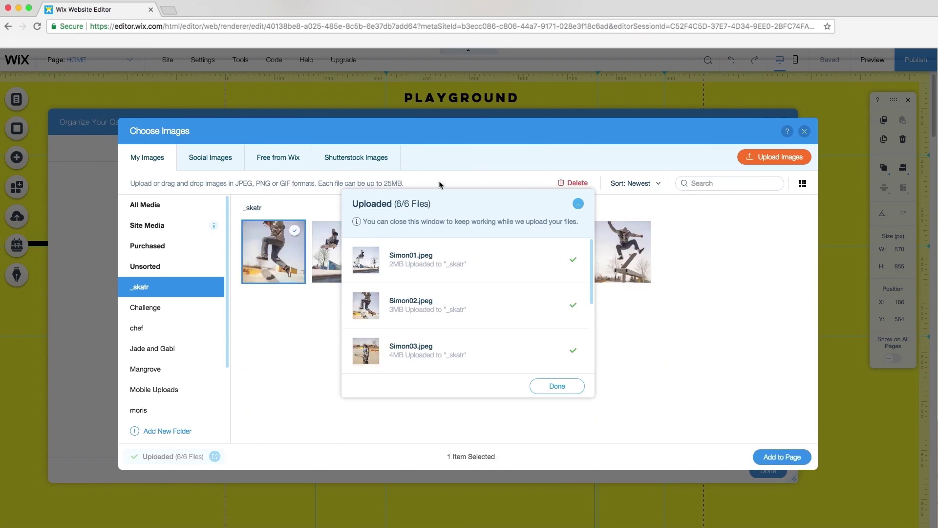
Select all six uploaded photos in the _skatr folder and add them to the gallery
{"action": "left_click", "coordinate": [548, 384]}
{"action": "left_click", "coordinate": [343, 250]}
{"action": "left_click", "coordinate": [414, 250]}
{"action": "left_click", "coordinate": [481, 250]}
{"action": "left_click", "coordinate": [544, 250]}
{"action": "left_click", "coordinate": [604, 249]}
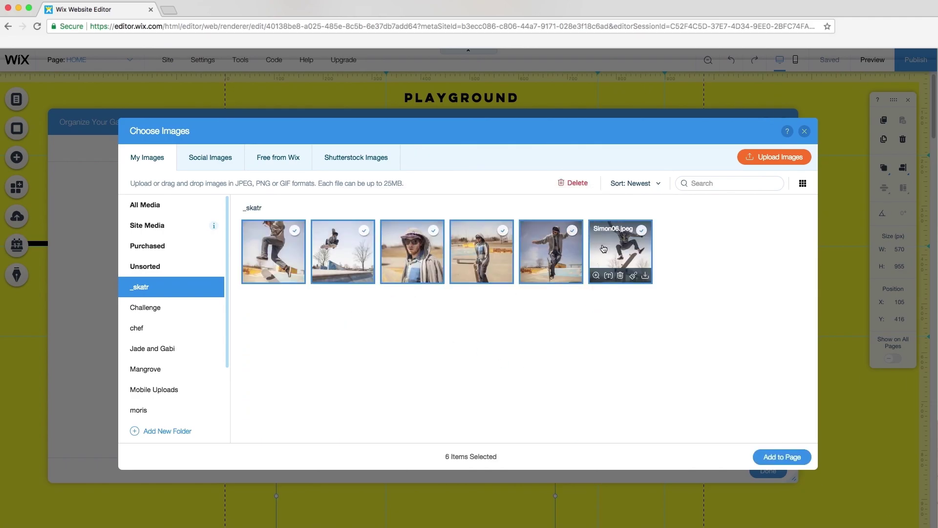
{"action": "left_click", "coordinate": [782, 457]}
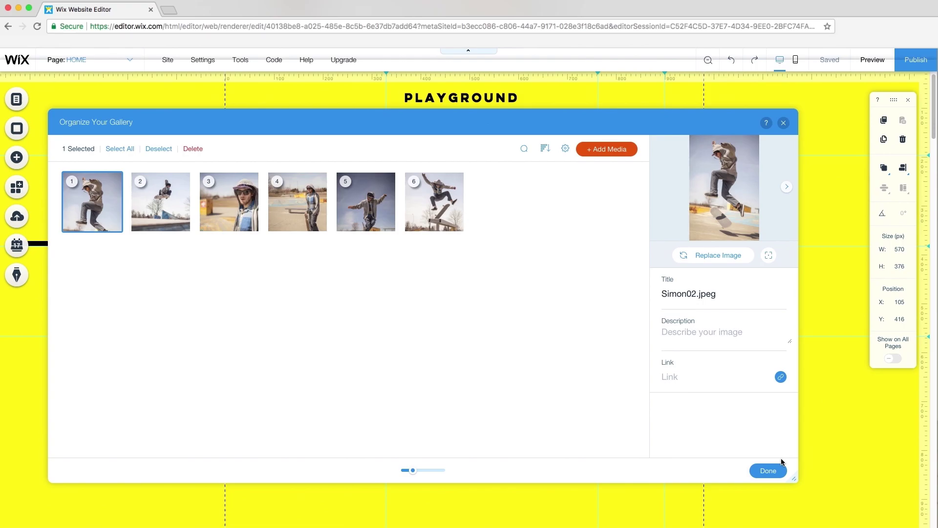
Reorder the gallery so Simon01.jpeg comes first and the close-up portrait fifth, and finish organizing
{"action": "left_click_drag", "start_coordinate": [161, 200], "coordinate": [219, 196]}
{"action": "left_click_drag", "start_coordinate": [292, 198], "coordinate": [213, 203]}
{"action": "left_click_drag", "start_coordinate": [433, 200], "coordinate": [79, 204]}
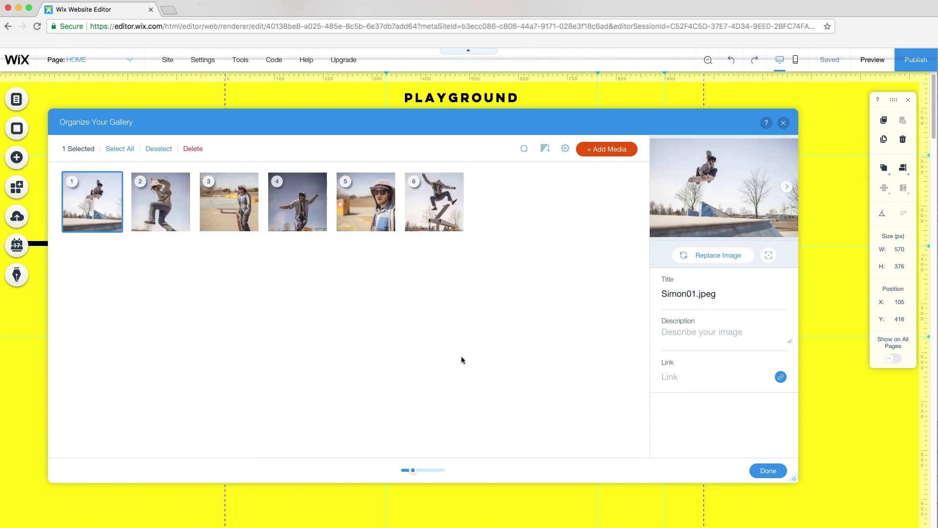
{"action": "left_click", "coordinate": [769, 471]}
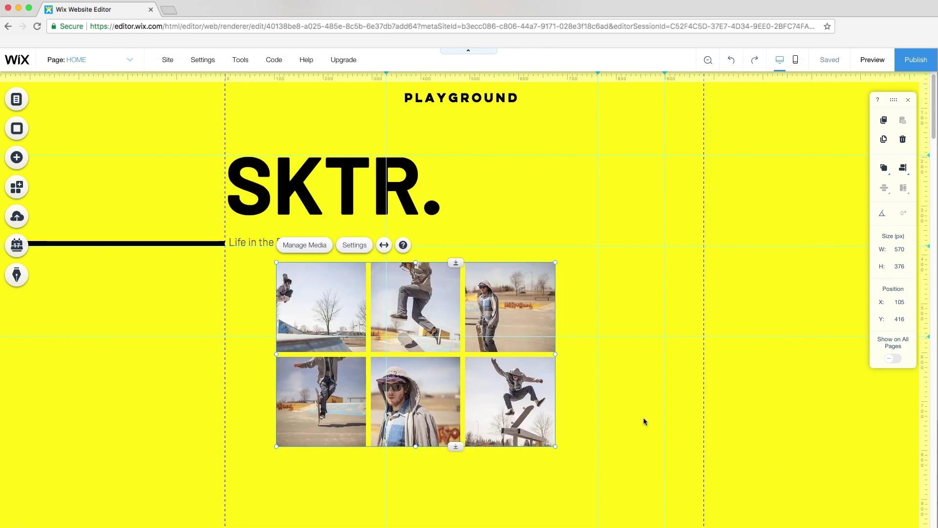
Configure the gallery layout with horizontal scroll direction, Fit thumbnail resizing and a spacing of 141
{"action": "left_click", "coordinate": [354, 245]}
{"action": "left_click", "coordinate": [58, 142]}
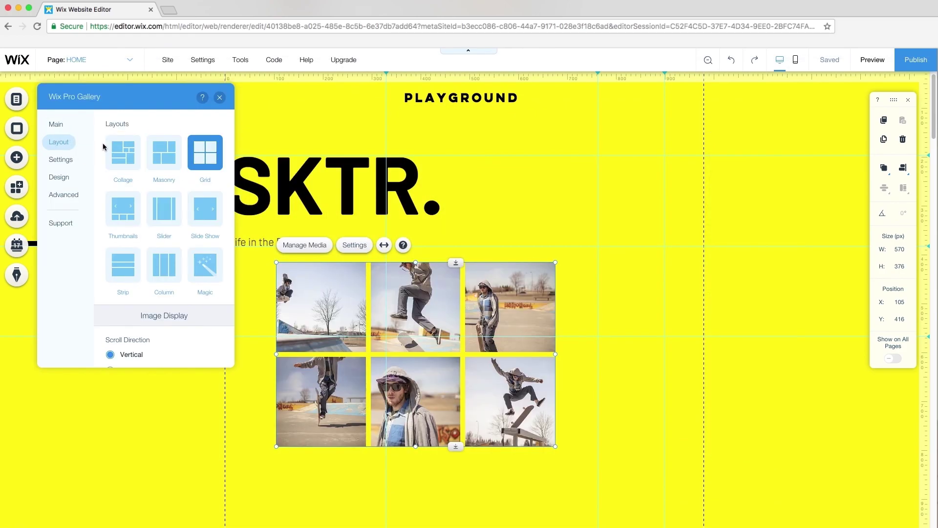
{"action": "scroll", "coordinate": [213, 162], "scroll_direction": "down", "scroll_amount": 5}
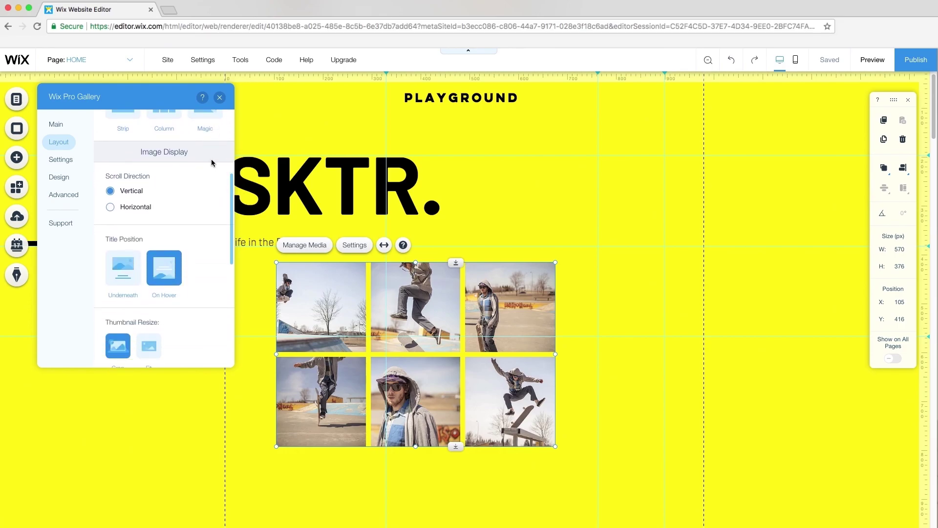
{"action": "left_click", "coordinate": [146, 207]}
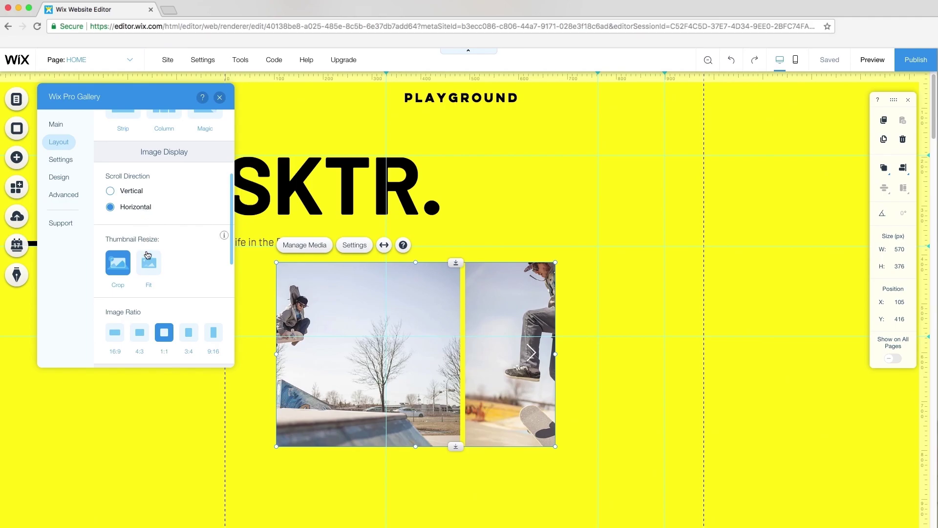
{"action": "left_click", "coordinate": [149, 259]}
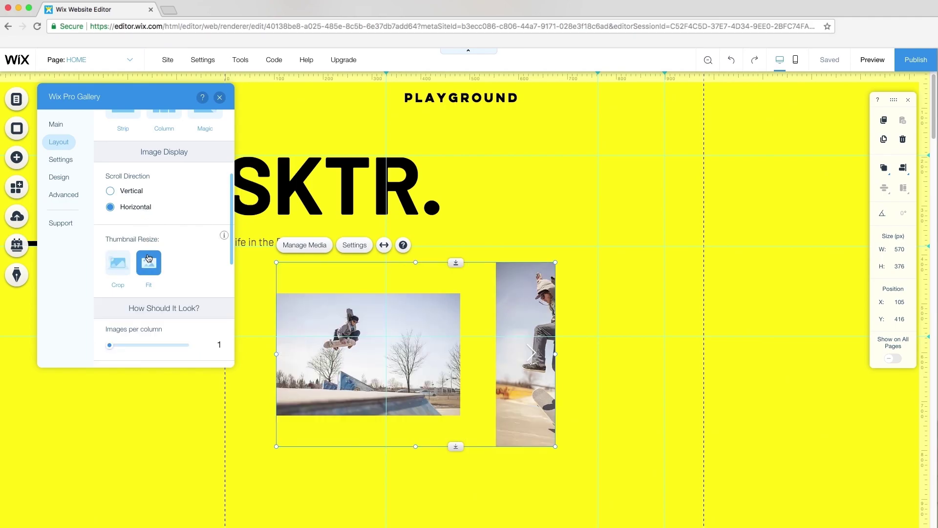
{"action": "scroll", "coordinate": [149, 258], "scroll_direction": "down", "scroll_amount": 2}
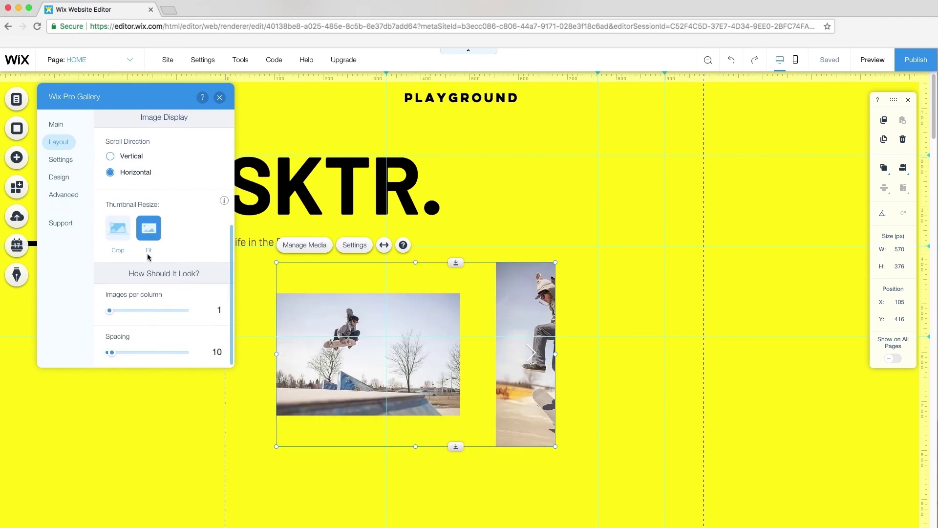
{"action": "left_click", "coordinate": [145, 353]}
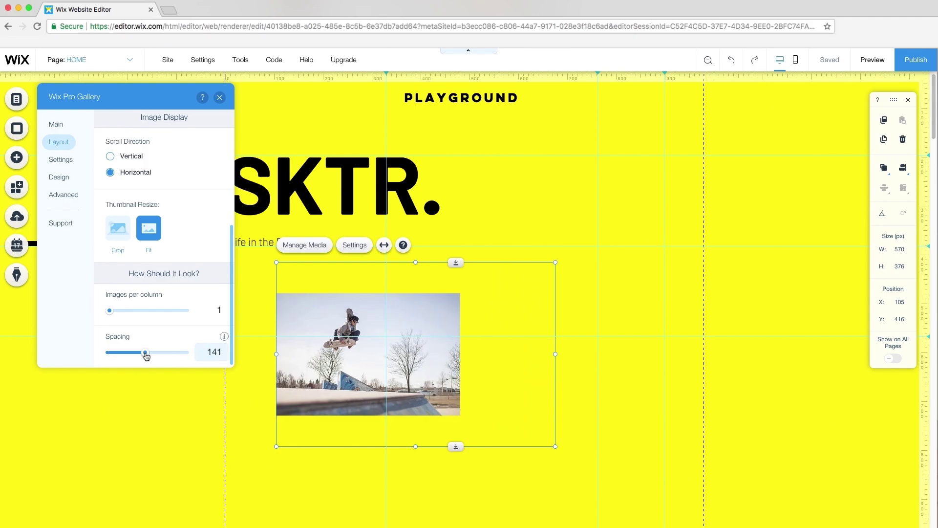
Set the gallery's image spacing to 58 and close its settings
{"action": "left_click_drag", "start_coordinate": [145, 352], "coordinate": [123, 356]}
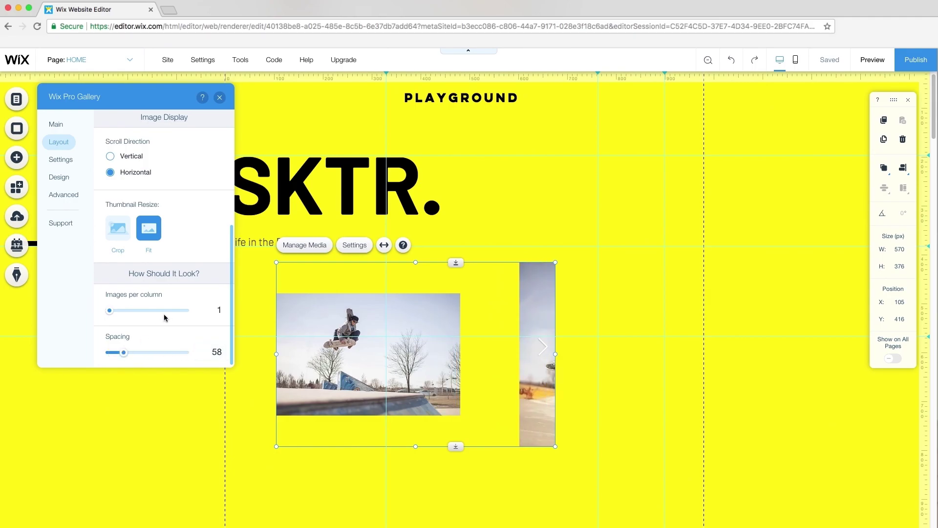
{"action": "left_click", "coordinate": [220, 97]}
Stretch the gallery to full width with 80 px margins and increase its height to 565 px
{"action": "left_click", "coordinate": [384, 246]}
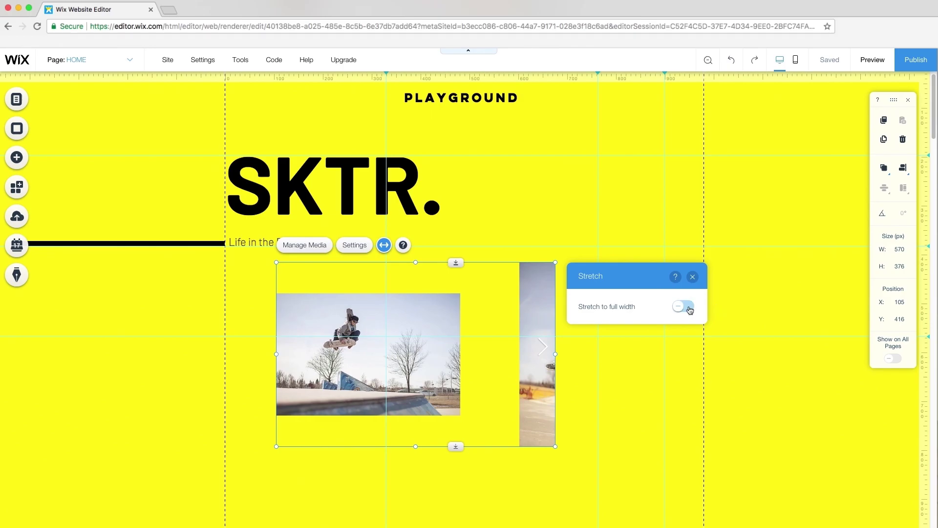
{"action": "left_click", "coordinate": [689, 307]}
{"action": "left_click", "coordinate": [653, 357]}
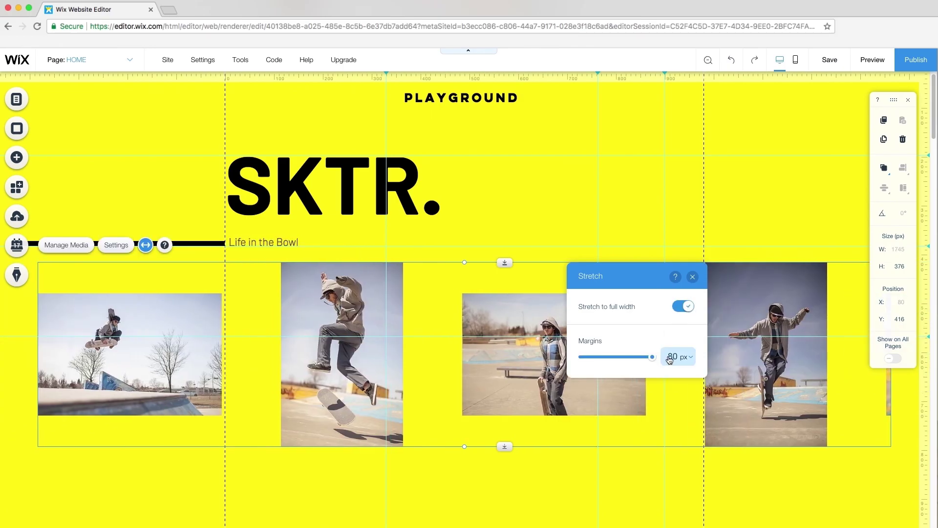
{"action": "left_click_drag", "start_coordinate": [465, 447], "coordinate": [464, 527]}
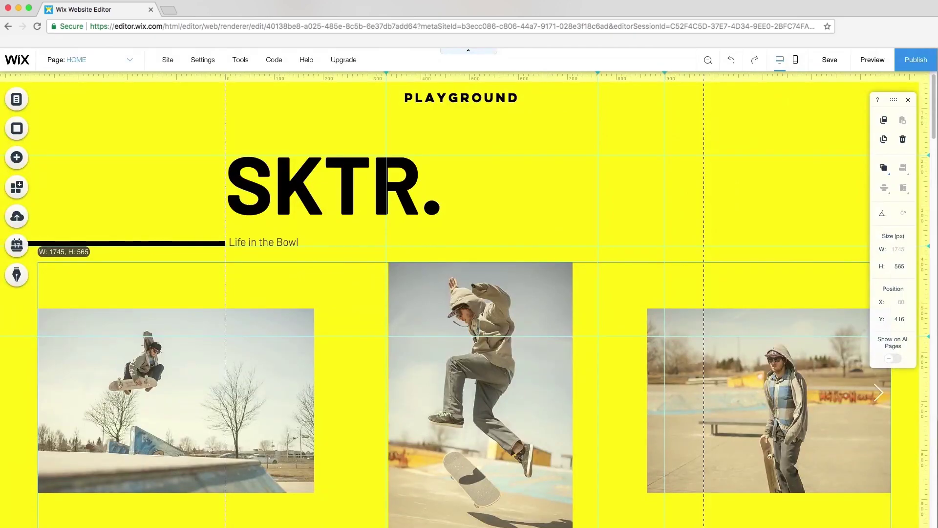
Add a blank white classic strip directly below the Life in the Bowl tagline and send it to the back
{"action": "left_click", "coordinate": [16, 157]}
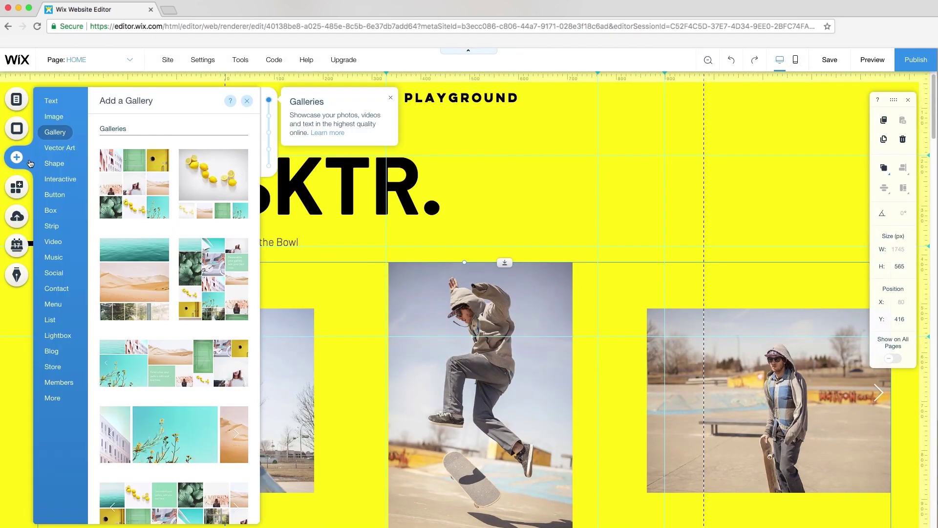
{"action": "mouse_move", "coordinate": [52, 229]}
{"action": "left_click", "coordinate": [269, 199]}
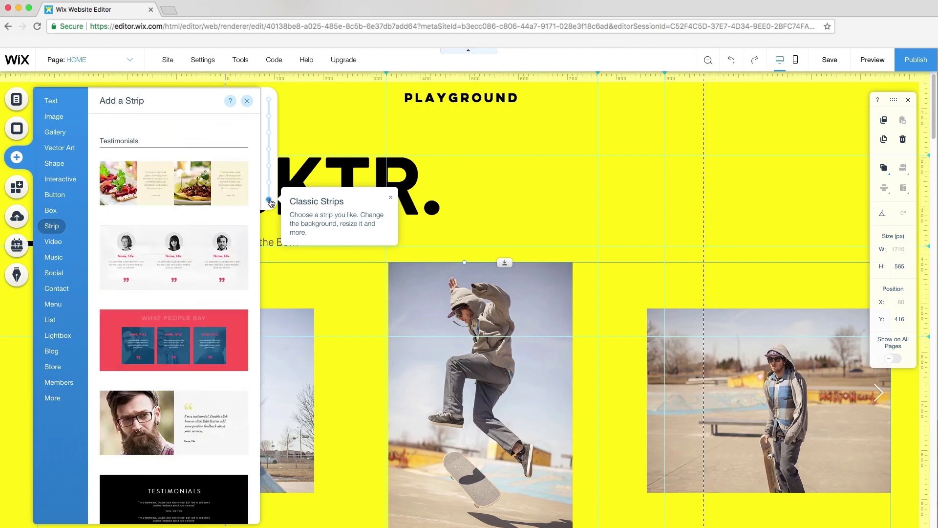
{"action": "left_click_drag", "start_coordinate": [225, 378], "coordinate": [440, 308]}
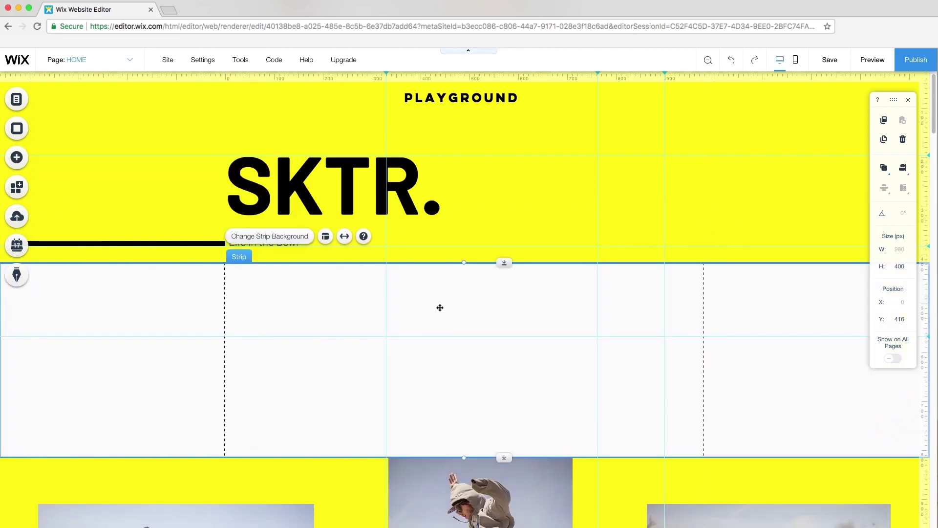
{"action": "mouse_move", "coordinate": [884, 169]}
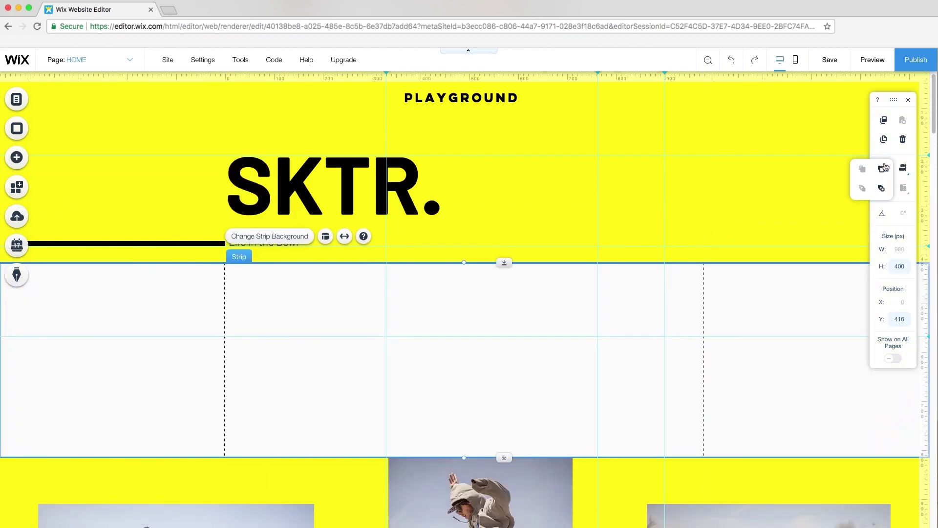
{"action": "left_click", "coordinate": [882, 188]}
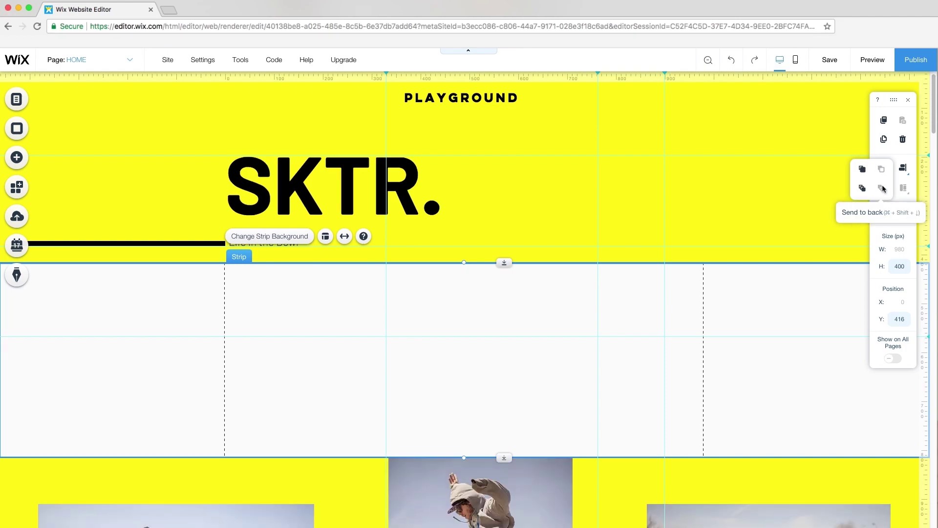
Give the strip, stretched to screen width, side margins of 80 px
{"action": "left_click", "coordinate": [341, 243]}
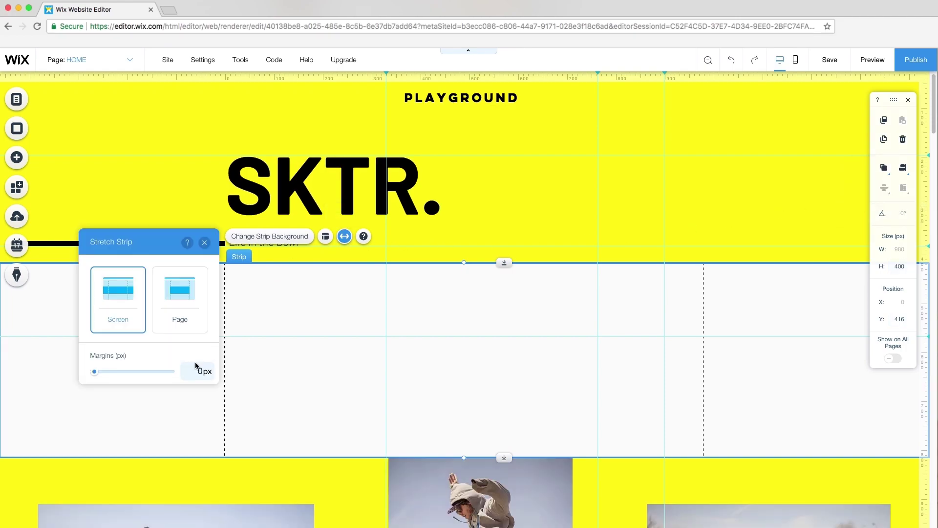
{"action": "left_click", "coordinate": [196, 368]}
{"action": "type", "text": "80"}
{"action": "key", "text": "Return"}
{"action": "left_click", "coordinate": [204, 243]}
Adjust the strip's height and move it down so its upper edge meets the lowest horizontal guide
{"action": "left_click", "coordinate": [903, 266]}
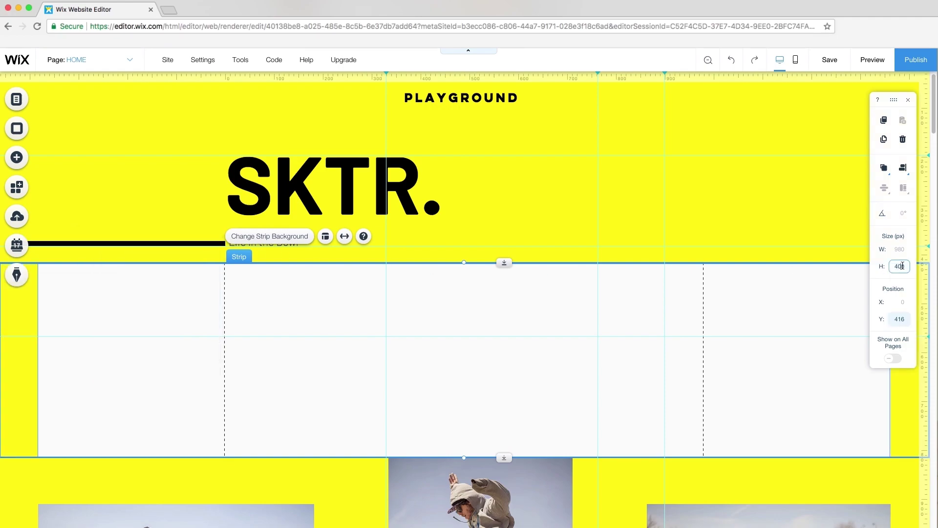
{"action": "left_click_drag", "start_coordinate": [800, 272], "coordinate": [797, 342]}
Move the gallery up to overlap the strip's upper edge at Y 493 and enlarge its height to 698 px
{"action": "left_click", "coordinate": [560, 465]}
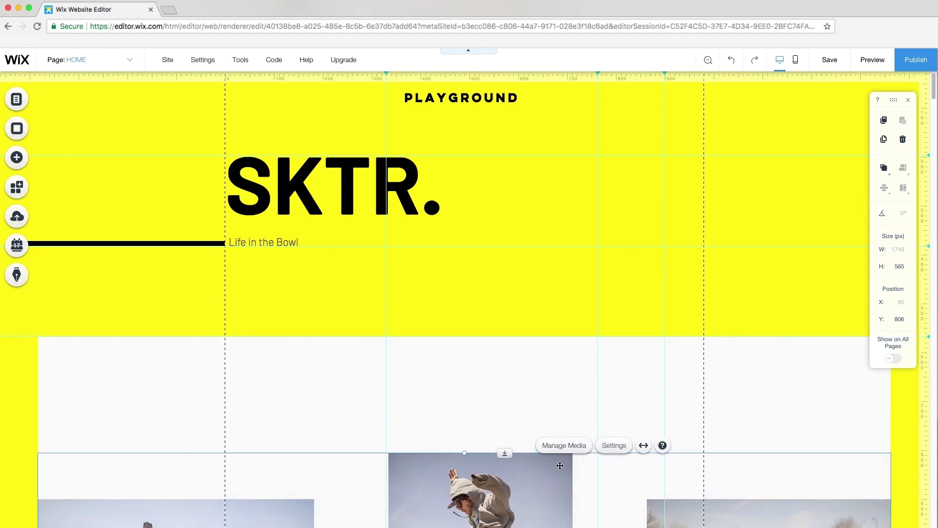
{"action": "left_click_drag", "start_coordinate": [464, 369], "coordinate": [481, 281]}
{"action": "key", "text": "shift+Down"}
{"action": "key", "text": "shift+Down"}
{"action": "key", "text": "shift+Down"}
{"action": "key", "text": "shift+Down"}
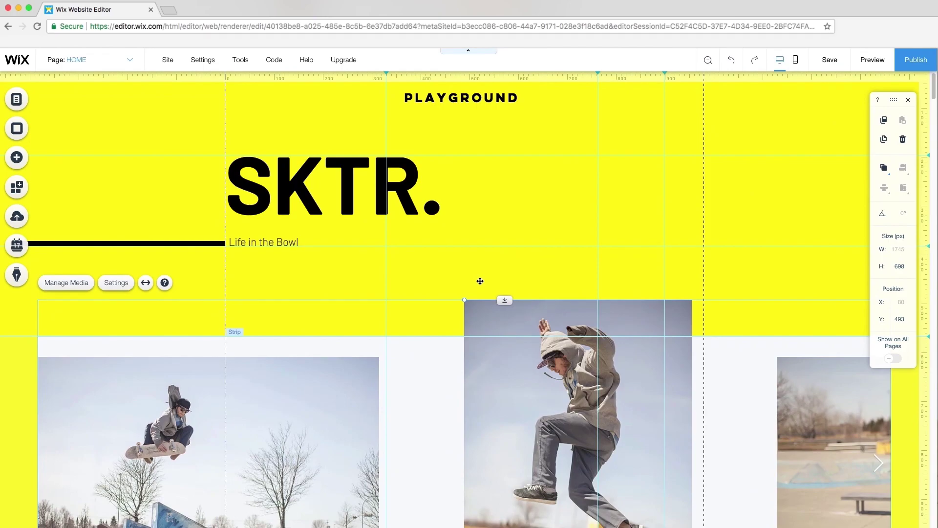
Set the gallery's hover color overlay to white (#FFFFFF) at 80% opacity
{"action": "left_click", "coordinate": [116, 282]}
{"action": "left_click", "coordinate": [59, 179]}
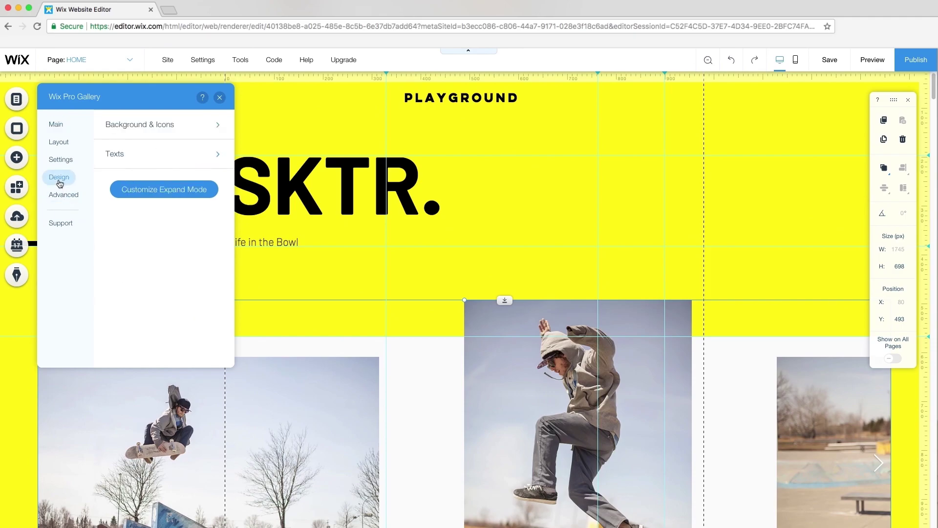
{"action": "left_click", "coordinate": [180, 129]}
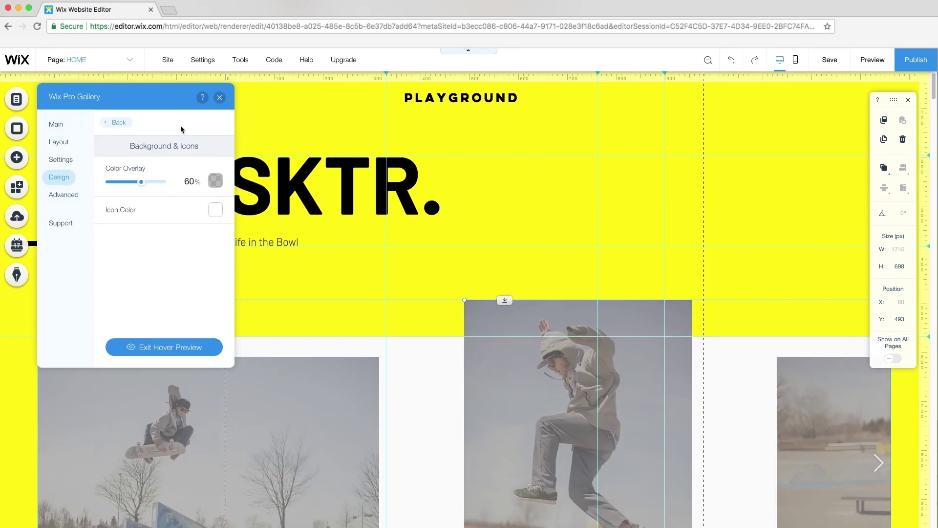
{"action": "left_click", "coordinate": [215, 180]}
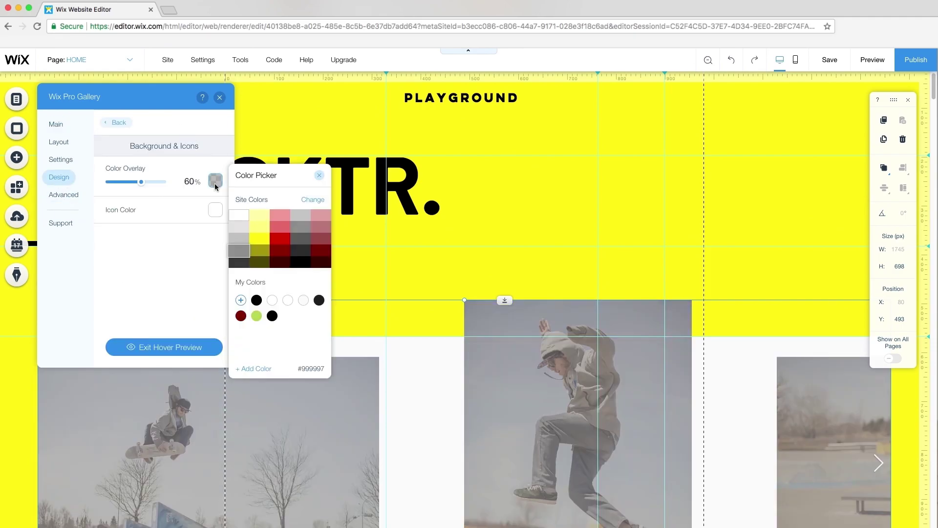
{"action": "left_click", "coordinate": [237, 218]}
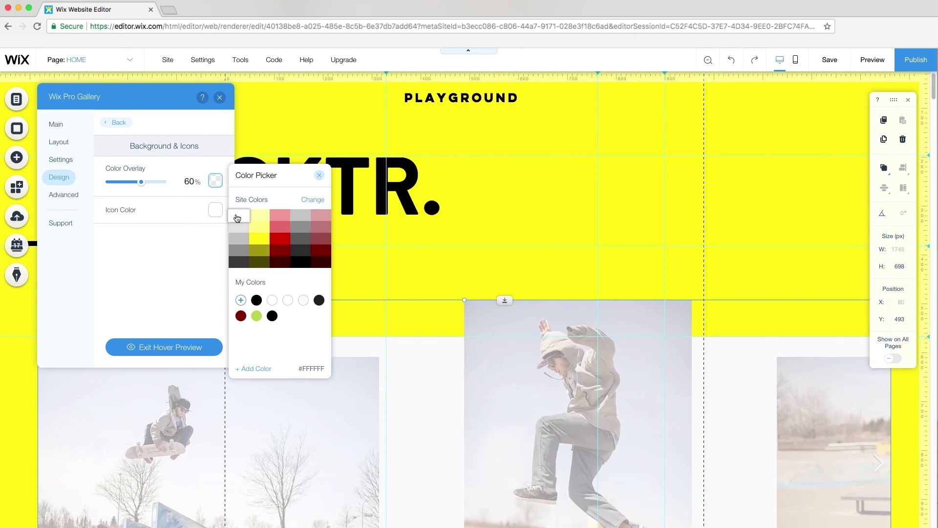
{"action": "left_click", "coordinate": [191, 184]}
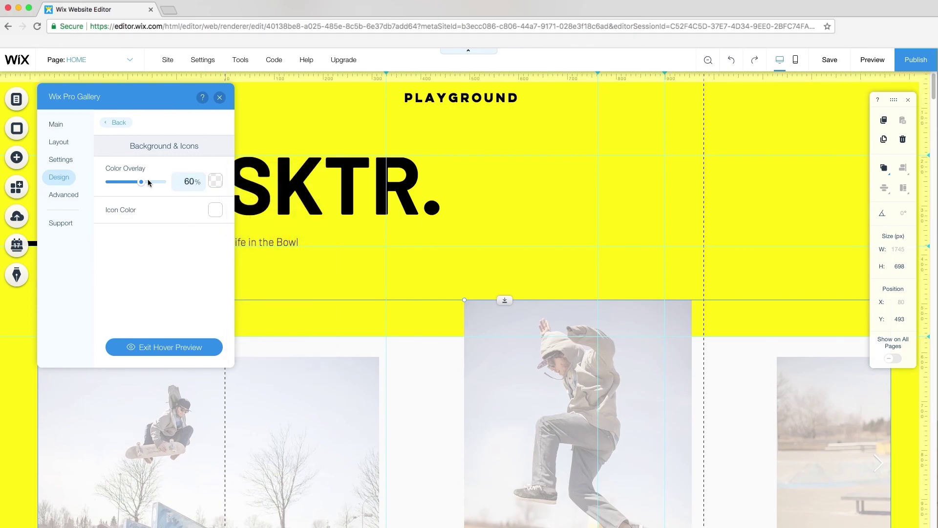
{"action": "left_click_drag", "start_coordinate": [142, 182], "coordinate": [153, 183]}
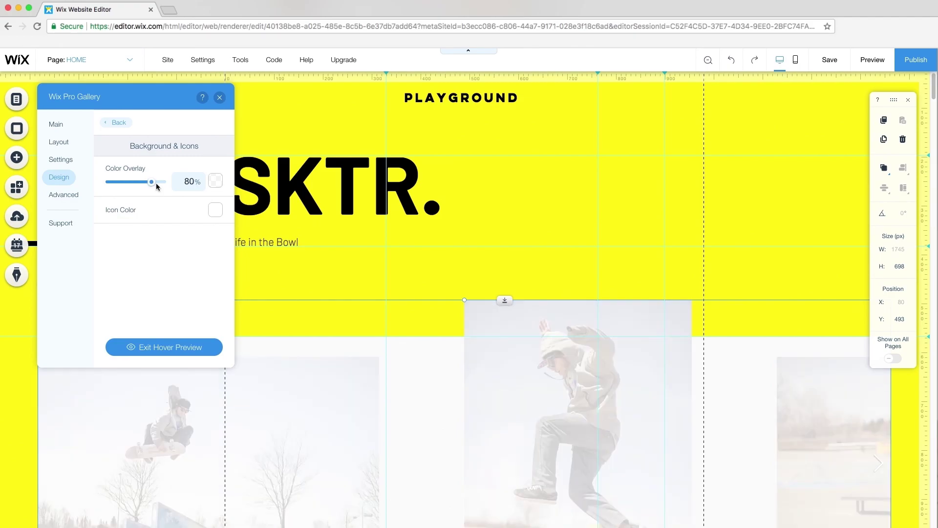
Change the gallery's icon color to the black site color and close the gallery settings
{"action": "left_click", "coordinate": [214, 211]}
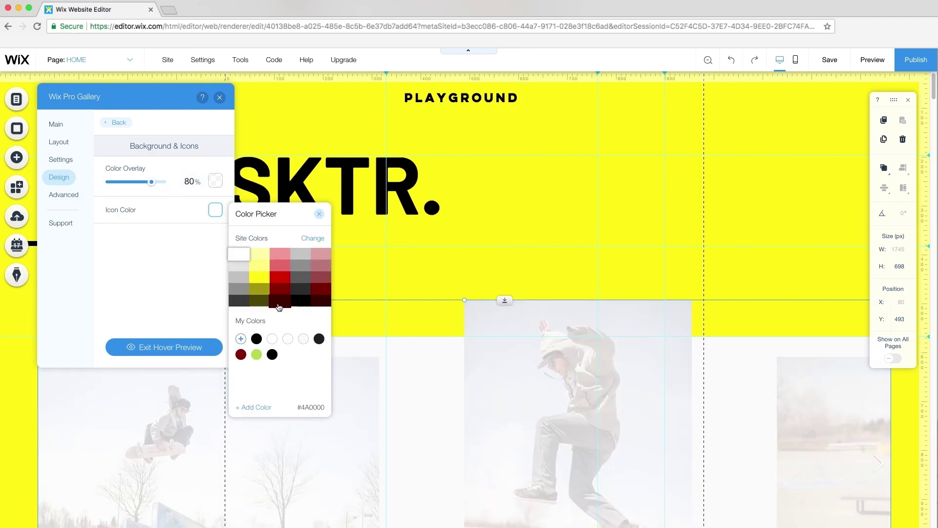
{"action": "left_click", "coordinate": [301, 301]}
{"action": "left_click", "coordinate": [219, 97]}
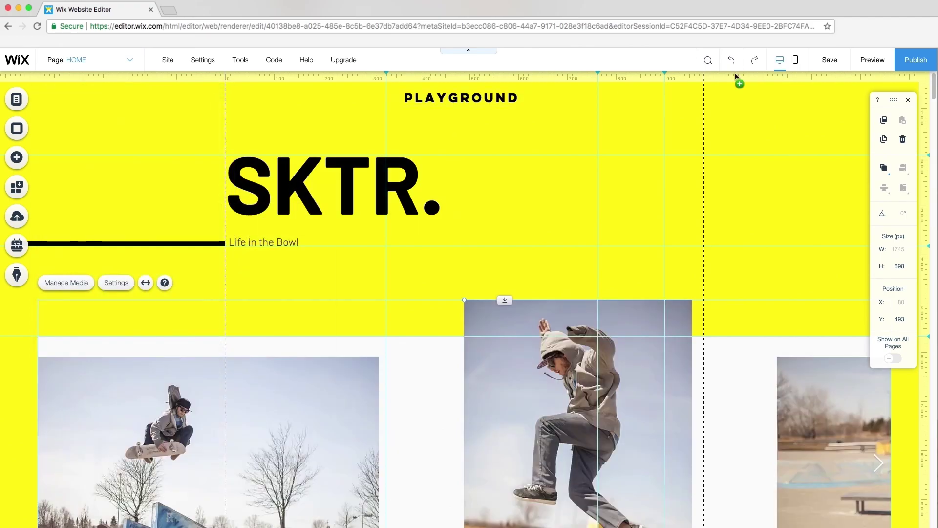
Preview the site, expanding the Simon02.jpeg photo and scrolling the gallery forward, and return to the editor
{"action": "left_click", "coordinate": [872, 60]}
{"action": "left_click", "coordinate": [680, 376]}
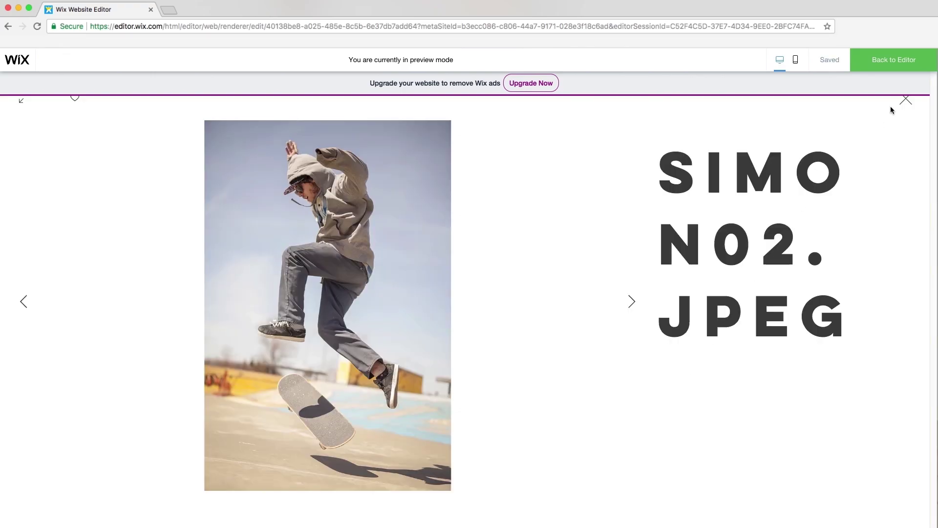
{"action": "left_click", "coordinate": [906, 99]}
{"action": "left_click", "coordinate": [880, 499]}
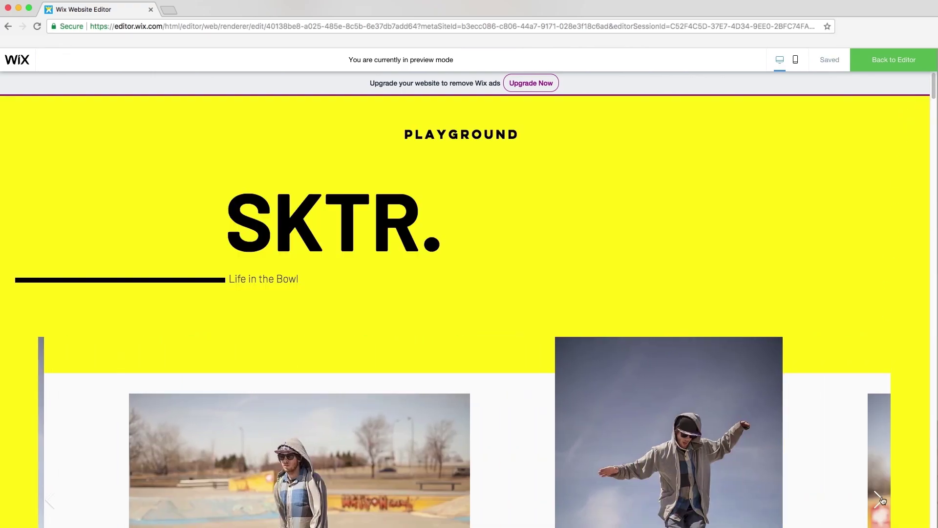
{"action": "left_click", "coordinate": [880, 499]}
{"action": "left_click", "coordinate": [890, 60]}
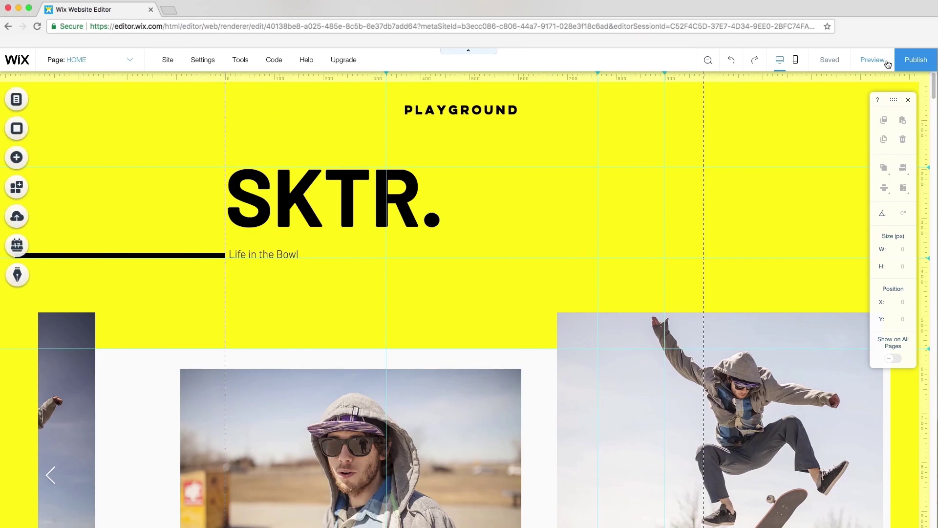
Apply the Glide-In animation to the SKTR. heading and check it in preview
{"action": "left_click", "coordinate": [401, 176]}
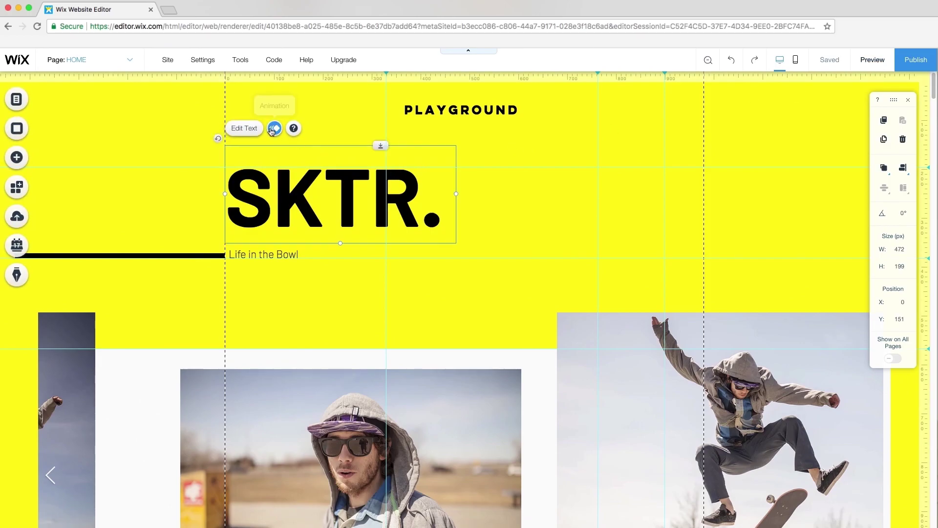
{"action": "left_click", "coordinate": [274, 128]}
{"action": "left_click", "coordinate": [579, 189]}
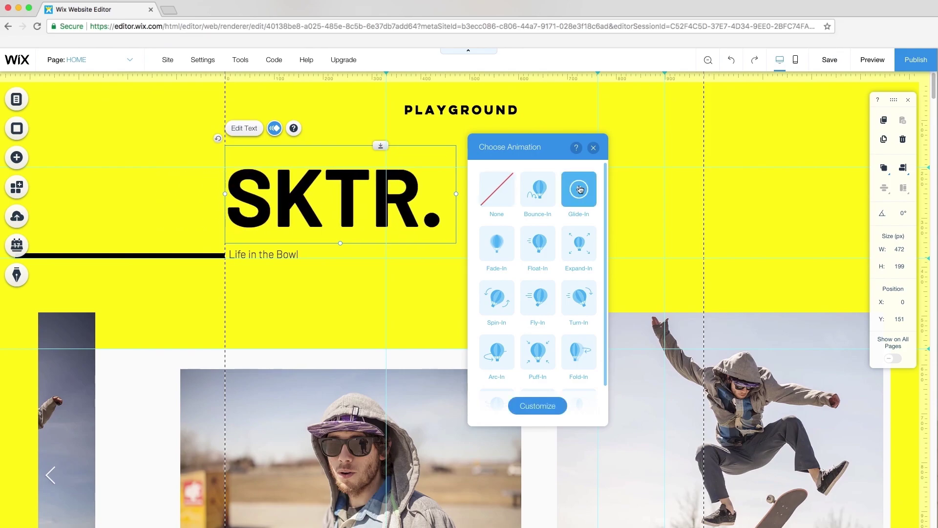
{"action": "left_click", "coordinate": [593, 148]}
{"action": "left_click", "coordinate": [882, 61]}
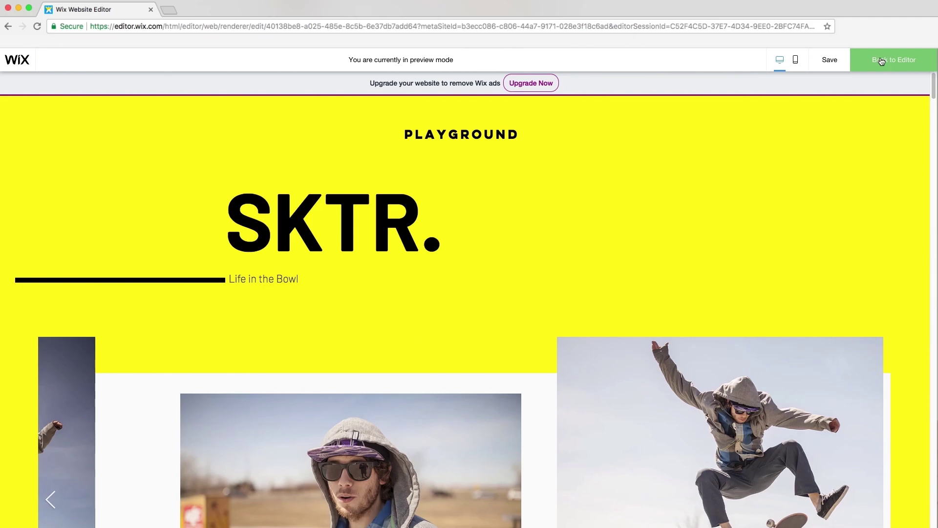
{"action": "left_click", "coordinate": [881, 61]}
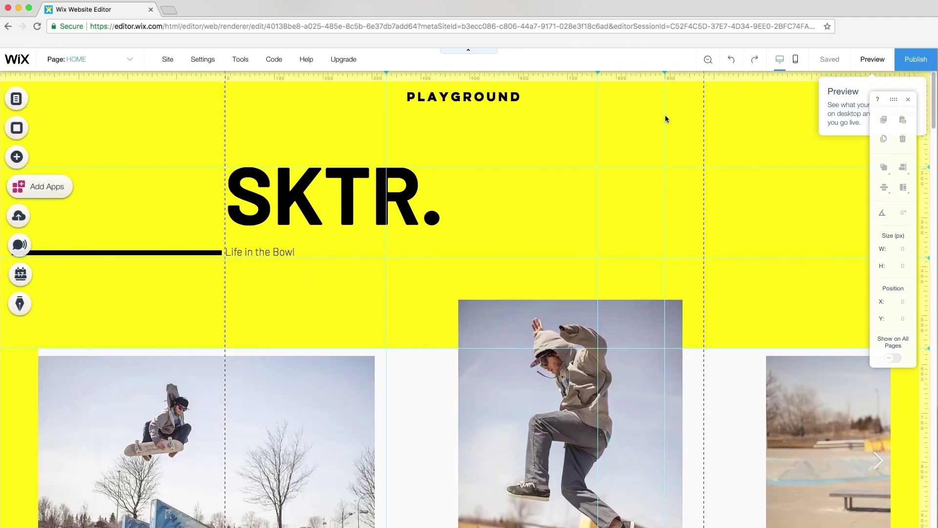
Add a black-circle social bar across from the SKTR. heading, keeping only the Facebook, Instagram and YouTube icons
{"action": "left_click", "coordinate": [16, 156]}
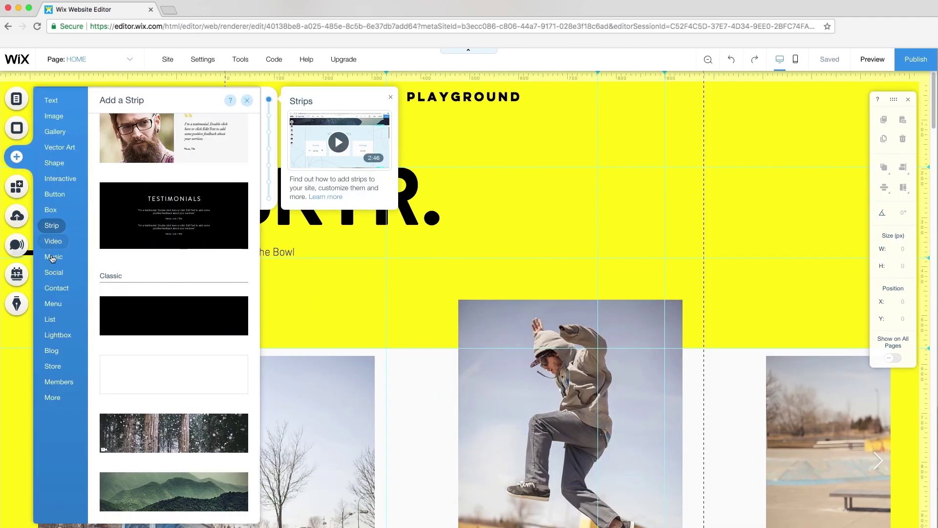
{"action": "left_click", "coordinate": [53, 272]}
{"action": "left_click_drag", "start_coordinate": [133, 159], "coordinate": [585, 179]}
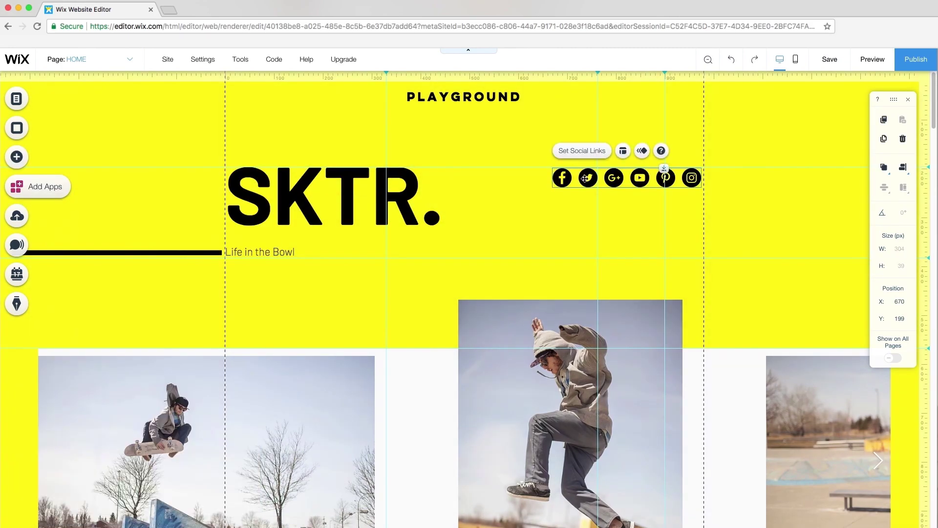
{"action": "left_click", "coordinate": [582, 151]}
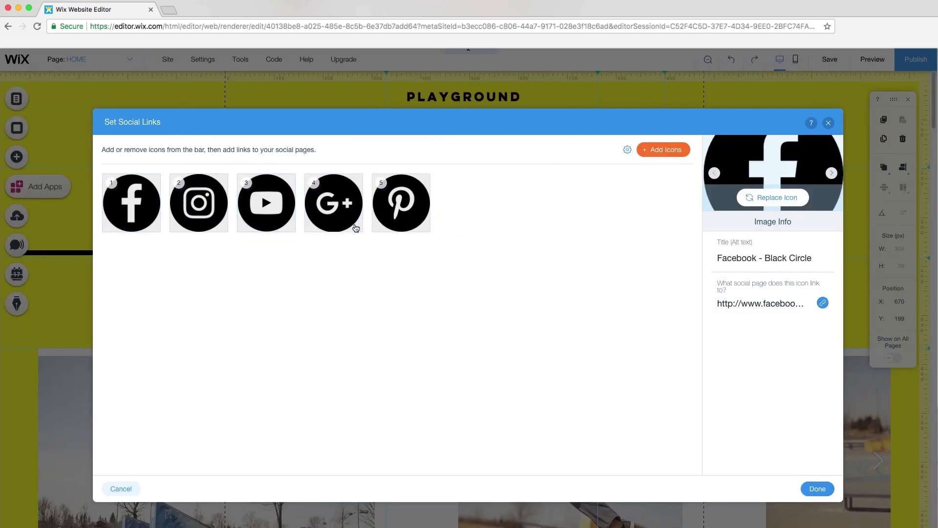
{"action": "left_click", "coordinate": [818, 489]}
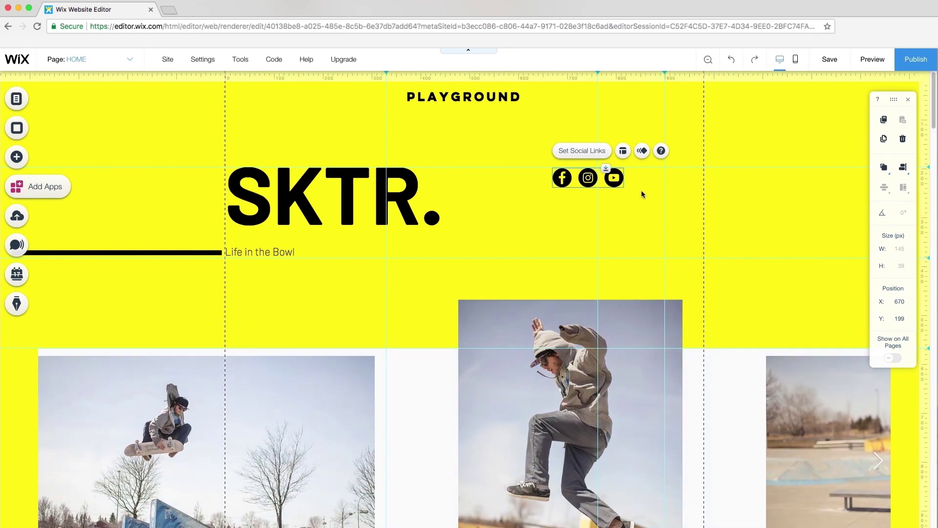
Set the social bar's icon size to 33 px and spacing to 15 px, and align it with the content area's outer edge
{"action": "left_click", "coordinate": [623, 151]}
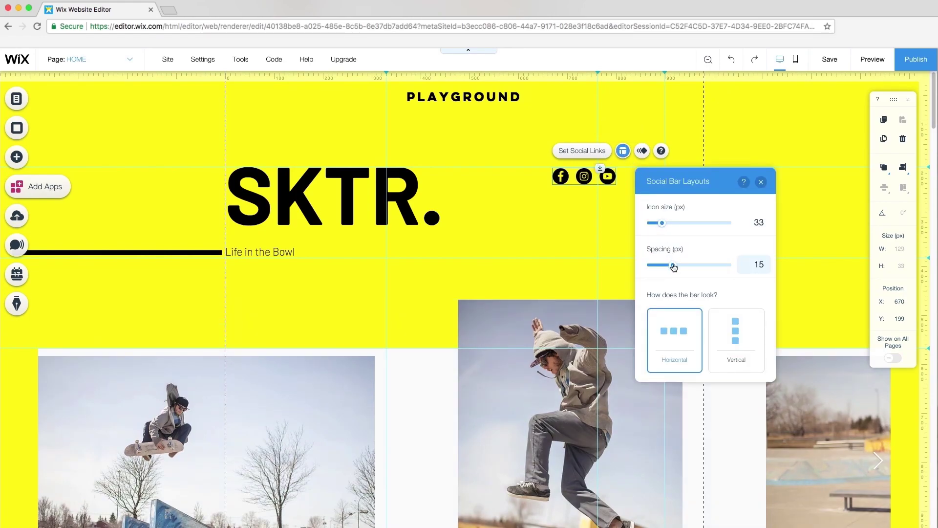
{"action": "left_click", "coordinate": [761, 182]}
{"action": "left_click_drag", "start_coordinate": [584, 176], "coordinate": [673, 174]}
Preview the site and examine the page layout down past the gallery and white strip
{"action": "left_click", "coordinate": [869, 59]}
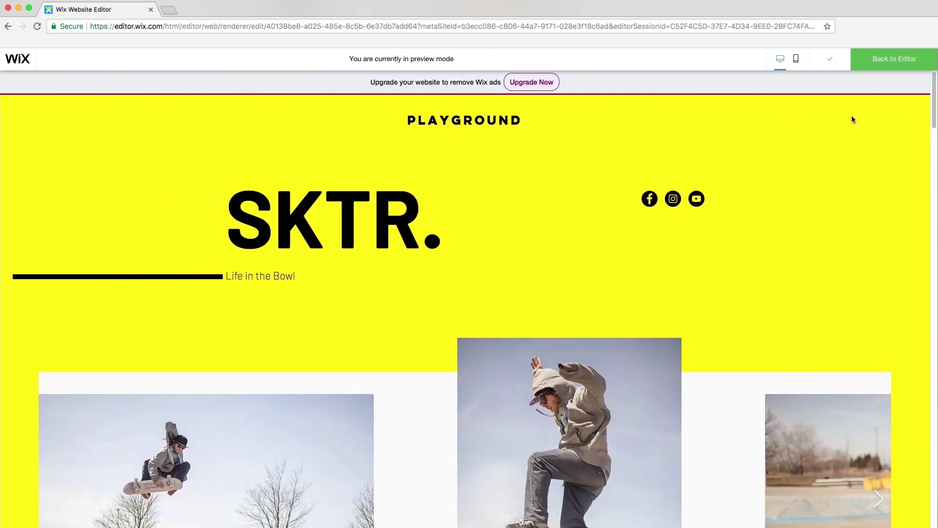
{"action": "scroll", "coordinate": [851, 117], "scroll_direction": "down", "scroll_amount": 10}
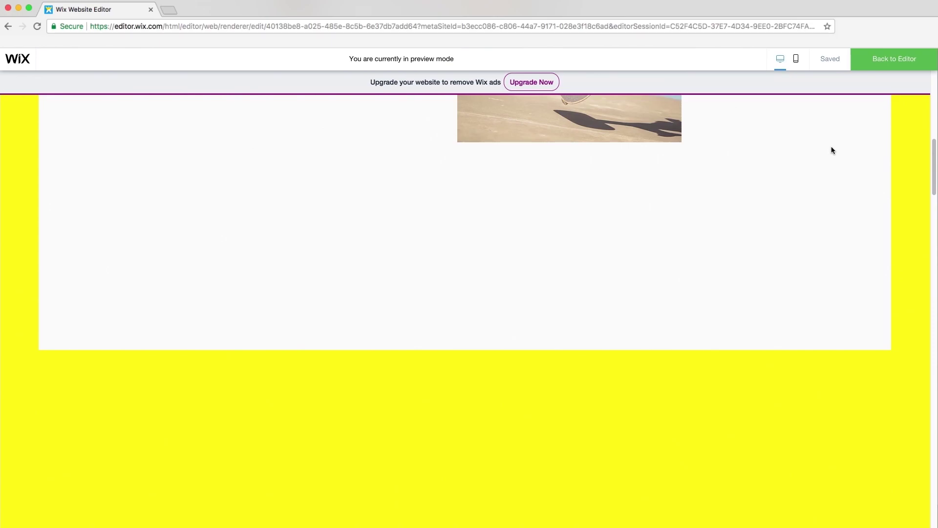
Add a Heading 1 text on the white strip below the photo gallery reading "BORN TO OLLIE"
{"action": "left_click", "coordinate": [875, 63]}
{"action": "left_click", "coordinate": [18, 156]}
{"action": "left_click_drag", "start_coordinate": [176, 157], "coordinate": [439, 177]}
{"action": "double_click", "coordinate": [439, 187]}
{"action": "type", "text": "BORN TO OLLIE"}
Center-align the BORN TO OLLIE text within its box and center the heading horizontally on the page
{"action": "left_click", "coordinate": [599, 392]}
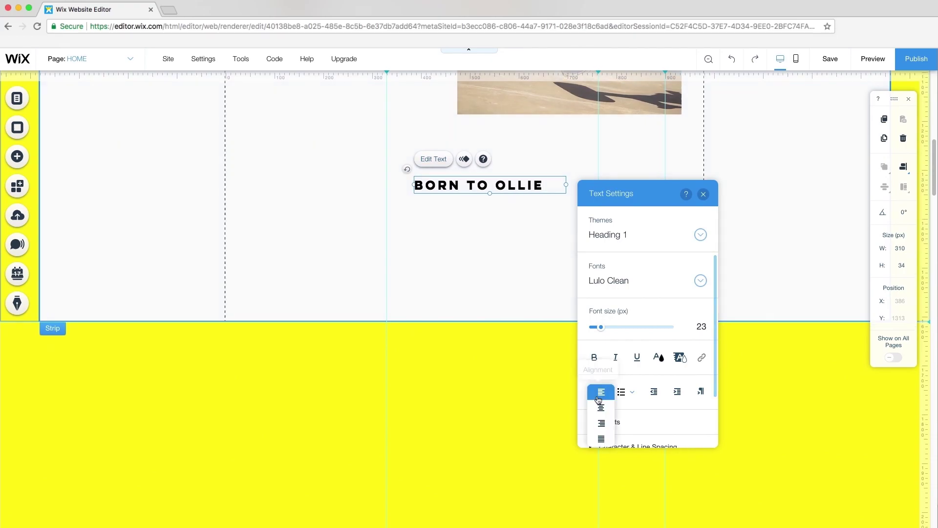
{"action": "left_click", "coordinate": [600, 408]}
{"action": "left_click", "coordinate": [540, 305]}
{"action": "left_click", "coordinate": [529, 187]}
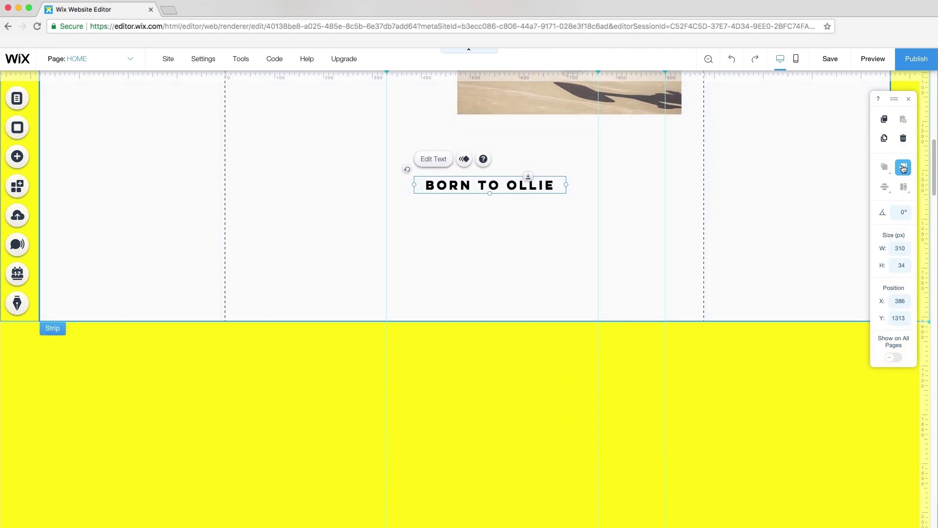
{"action": "left_click", "coordinate": [886, 171]}
Add a themed paragraph text on the white strip beneath the BORN TO OLLIE heading
{"action": "left_click", "coordinate": [17, 157]}
{"action": "left_click_drag", "start_coordinate": [147, 310], "coordinate": [479, 243]}
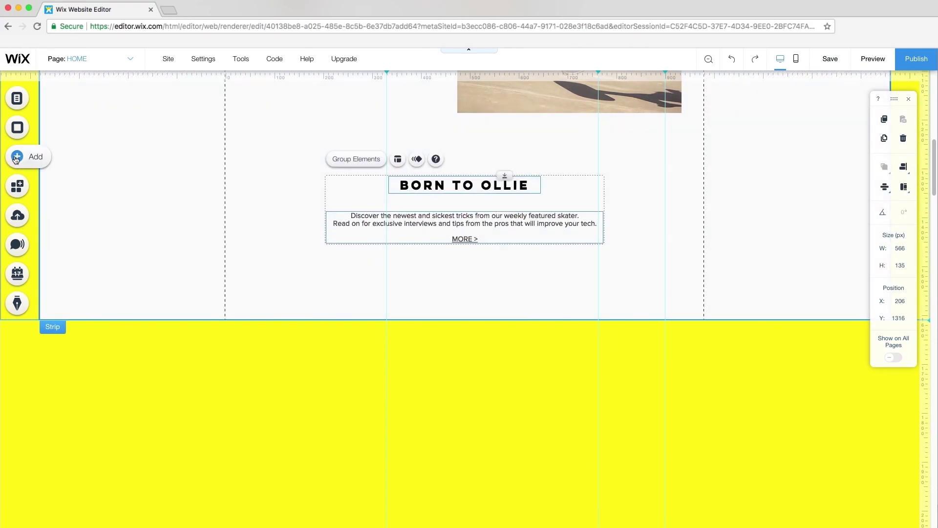
Add a black box sized 100 × 10 px and place it at X 800, Y 1600 along the white strip's lower edge
{"action": "left_click", "coordinate": [18, 156]}
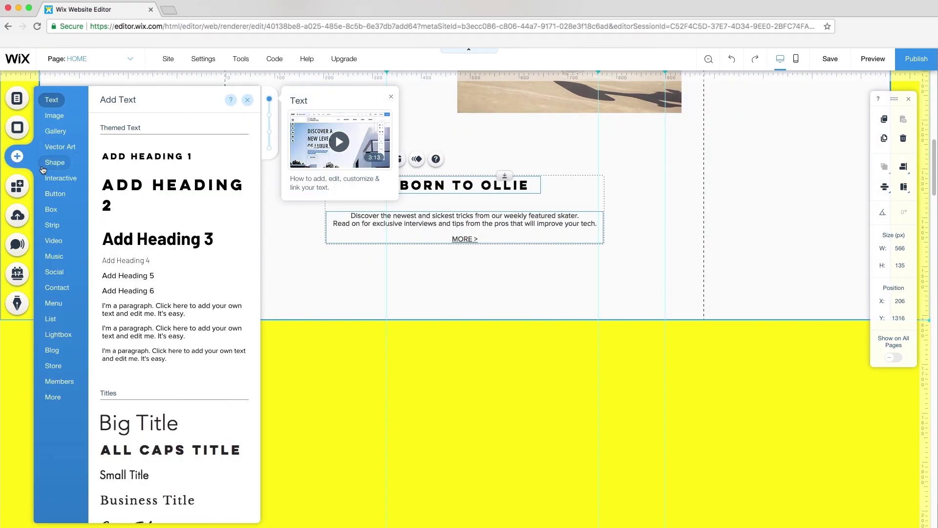
{"action": "left_click", "coordinate": [52, 209]}
{"action": "left_click_drag", "start_coordinate": [136, 233], "coordinate": [585, 326]}
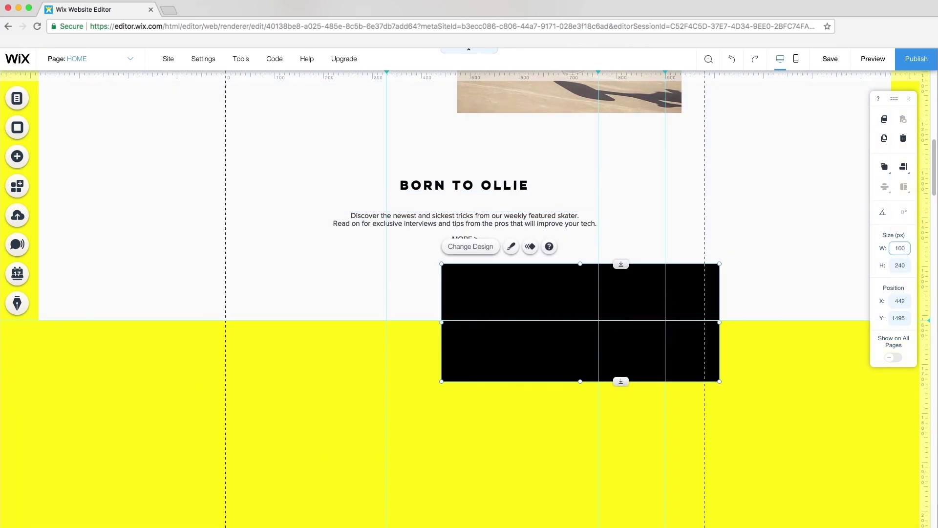
{"action": "key", "text": "Tab"}
{"action": "type", "text": "10"}
{"action": "key", "text": "Return"}
{"action": "left_click_drag", "start_coordinate": [454, 266], "coordinate": [630, 318]}
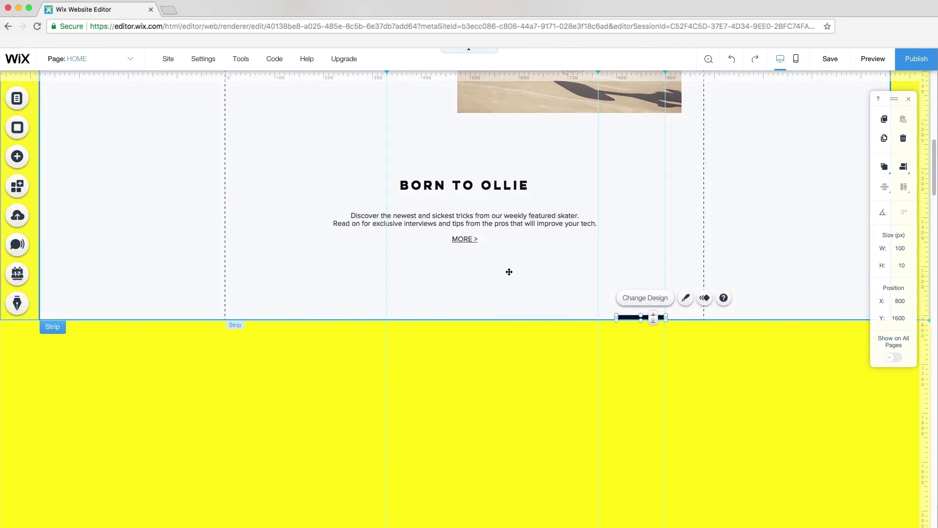
Add a Wix Pro Gallery over the lower edge of the white strip, below the BORN TO OLLIE text
{"action": "left_click", "coordinate": [17, 156]}
{"action": "left_click", "coordinate": [50, 128]}
{"action": "left_click_drag", "start_coordinate": [136, 178], "coordinate": [350, 405]}
Give the new gallery the Slider layout and set its image spacing to 0
{"action": "left_click", "coordinate": [300, 291]}
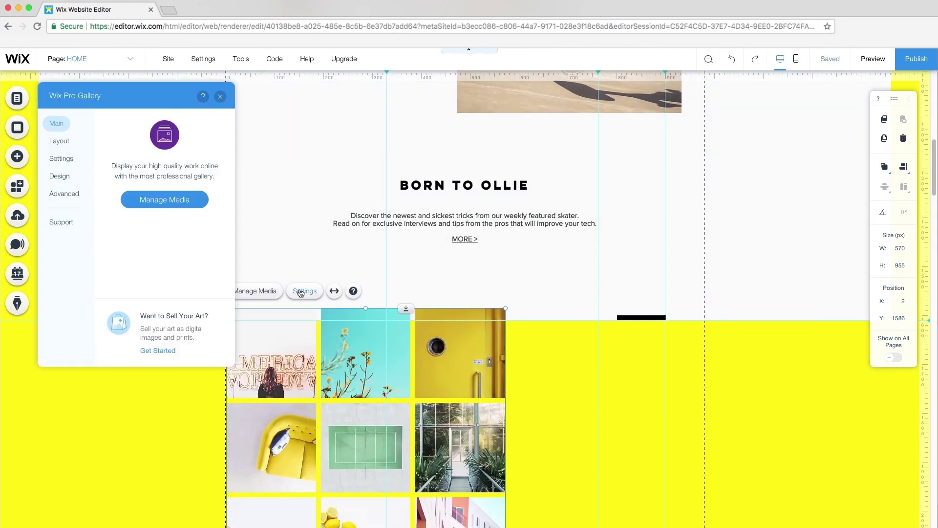
{"action": "left_click", "coordinate": [62, 140]}
{"action": "left_click", "coordinate": [163, 207]}
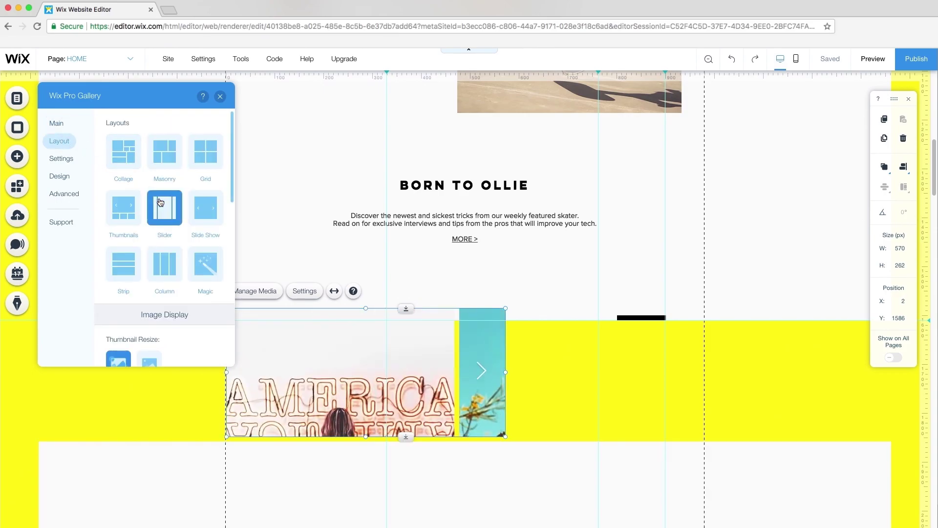
{"action": "scroll", "coordinate": [159, 201], "scroll_direction": "down", "scroll_amount": 2}
{"action": "scroll", "coordinate": [159, 201], "scroll_direction": "down", "scroll_amount": 1}
{"action": "left_click_drag", "start_coordinate": [111, 351], "coordinate": [104, 349]}
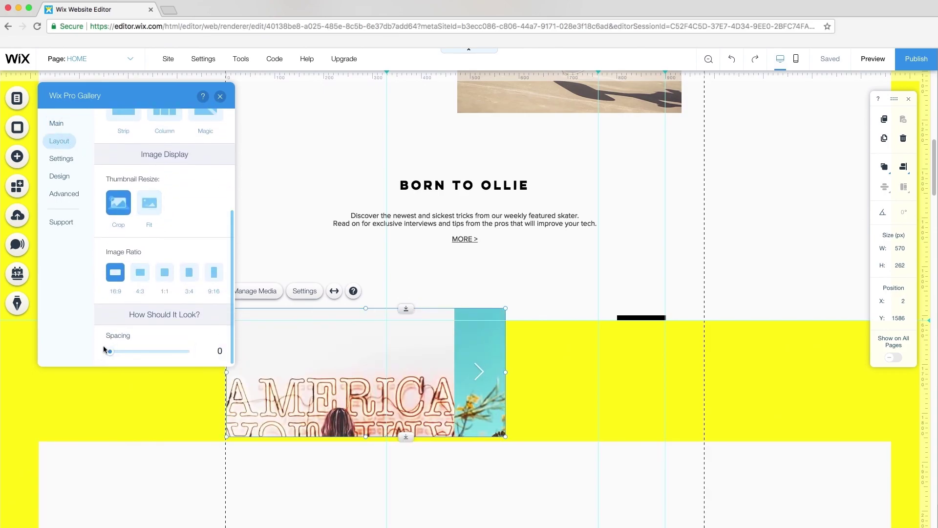
{"action": "left_click", "coordinate": [221, 97]}
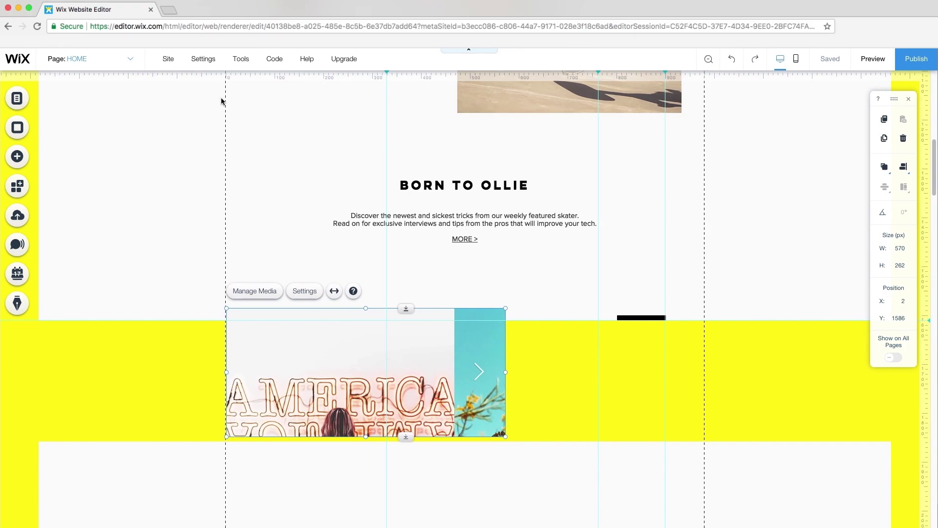
Stretch the slider gallery to full width and set its height to 646 px
{"action": "left_click", "coordinate": [334, 290]}
{"action": "left_click", "coordinate": [637, 356]}
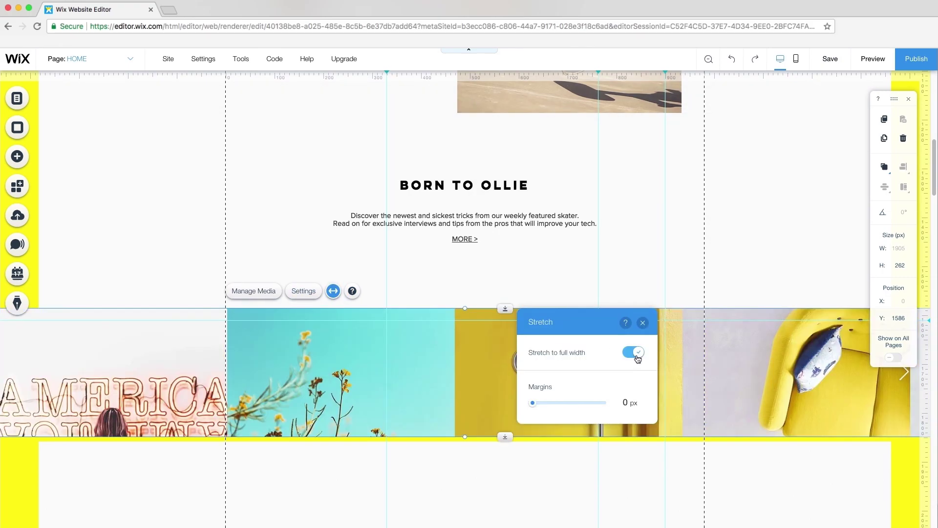
{"action": "left_click", "coordinate": [643, 324]}
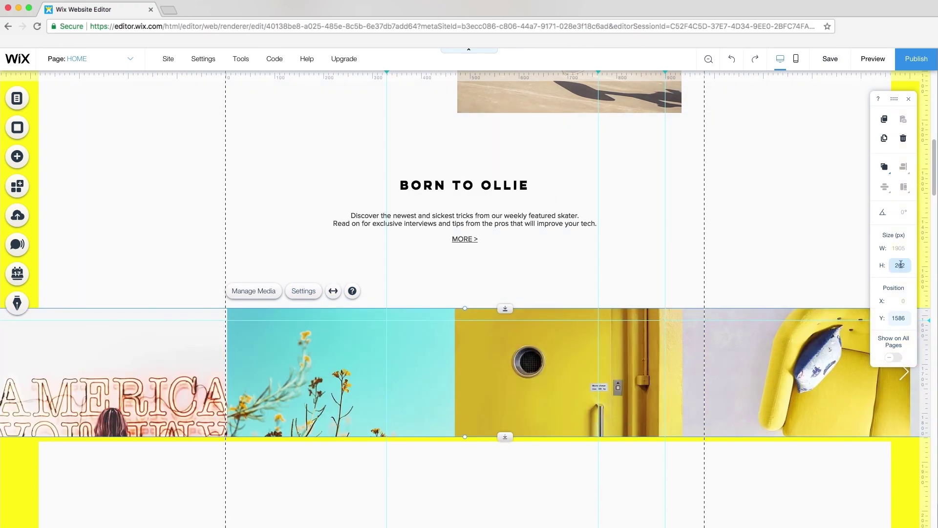
{"action": "type", "text": "646"}
{"action": "key", "text": "Return"}
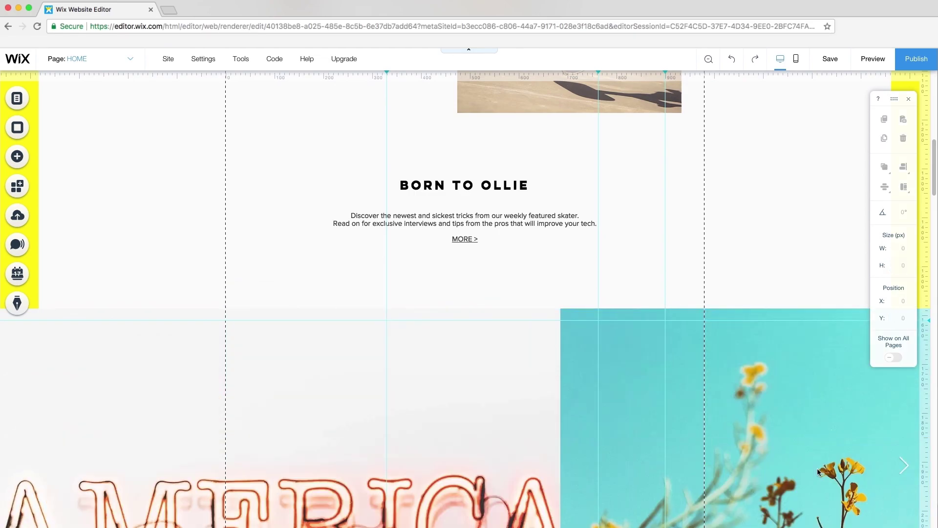
Set the stretched gallery's margins to 80 px, keeping it stretched to full width
{"action": "left_click", "coordinate": [881, 452]}
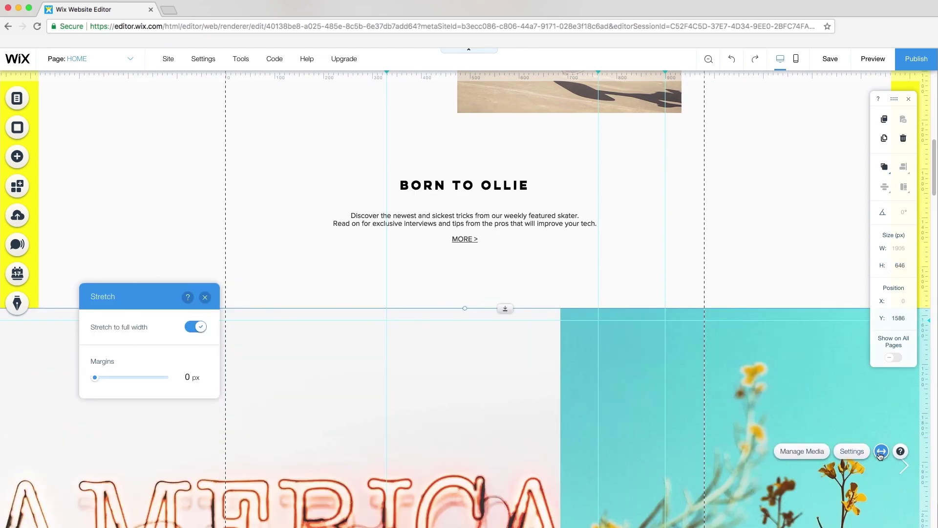
{"action": "left_click", "coordinate": [196, 327]}
{"action": "left_click", "coordinate": [196, 327]}
{"action": "left_click", "coordinate": [163, 378]}
{"action": "left_click", "coordinate": [204, 297]}
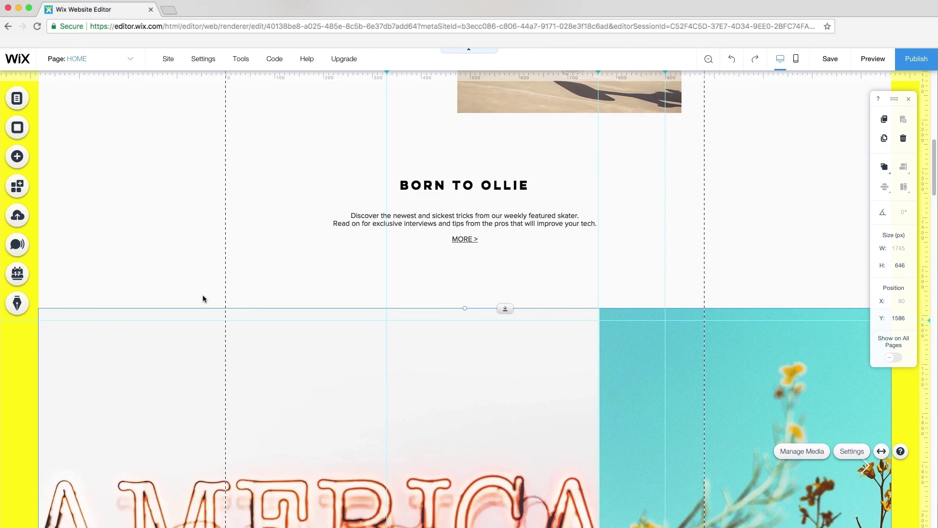
Delete all the placeholder images from the slider gallery
{"action": "left_click", "coordinate": [288, 353]}
{"action": "left_click", "coordinate": [293, 335]}
{"action": "left_click", "coordinate": [121, 148]}
{"action": "left_click", "coordinate": [109, 187]}
Add the two images from the _skatr_02 folder to the slider gallery
{"action": "left_click", "coordinate": [607, 148]}
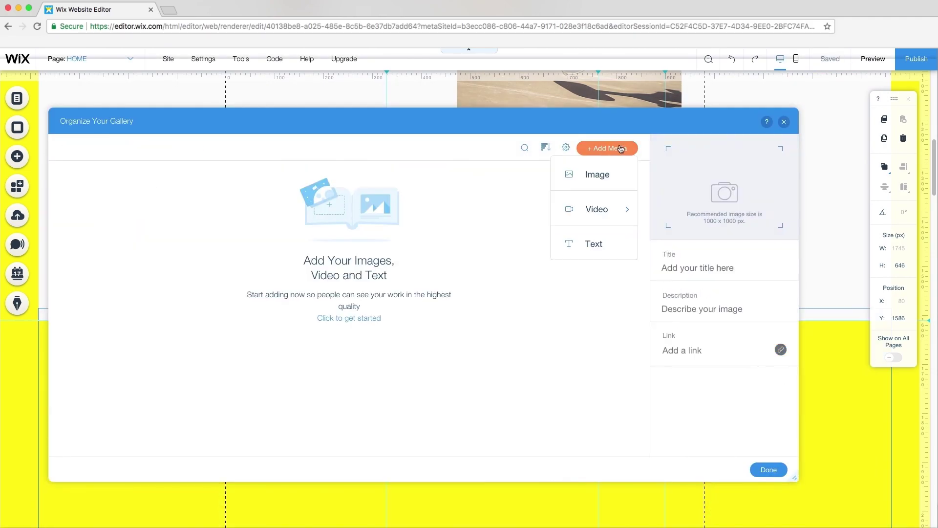
{"action": "left_click", "coordinate": [606, 173]}
{"action": "left_click", "coordinate": [356, 253]}
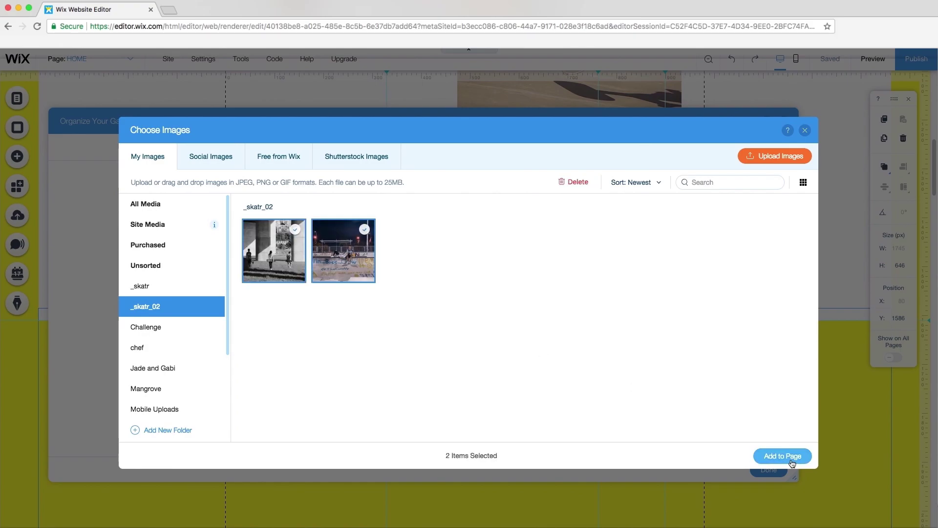
{"action": "left_click", "coordinate": [780, 456]}
Add a free Wix video found by searching "skateboard" to the gallery and move it to the first position
{"action": "left_click", "coordinate": [611, 149]}
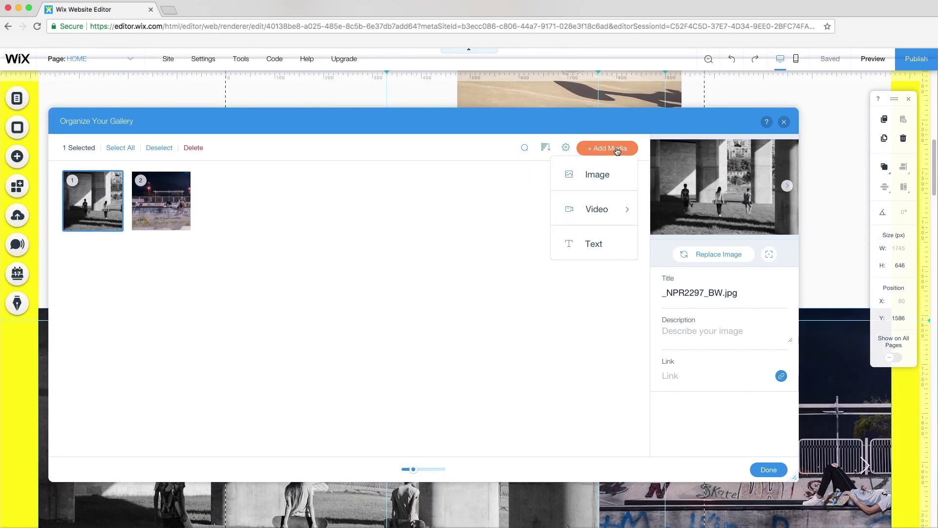
{"action": "mouse_move", "coordinate": [614, 207]}
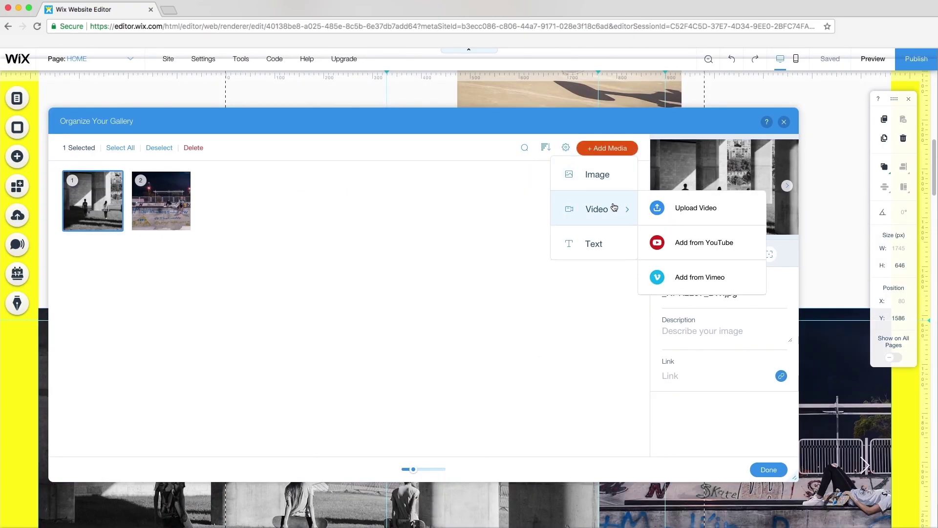
{"action": "left_click", "coordinate": [683, 208]}
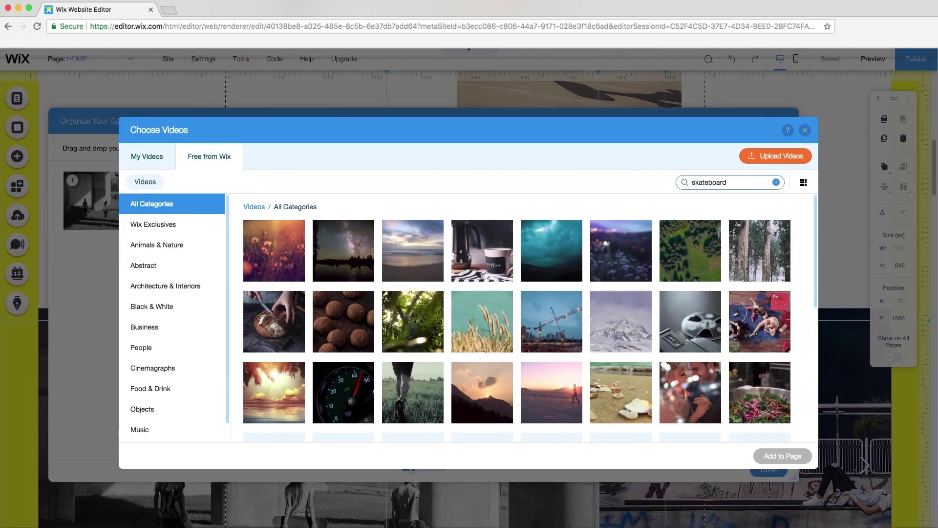
{"action": "key", "text": "Return"}
{"action": "left_click", "coordinate": [264, 239]}
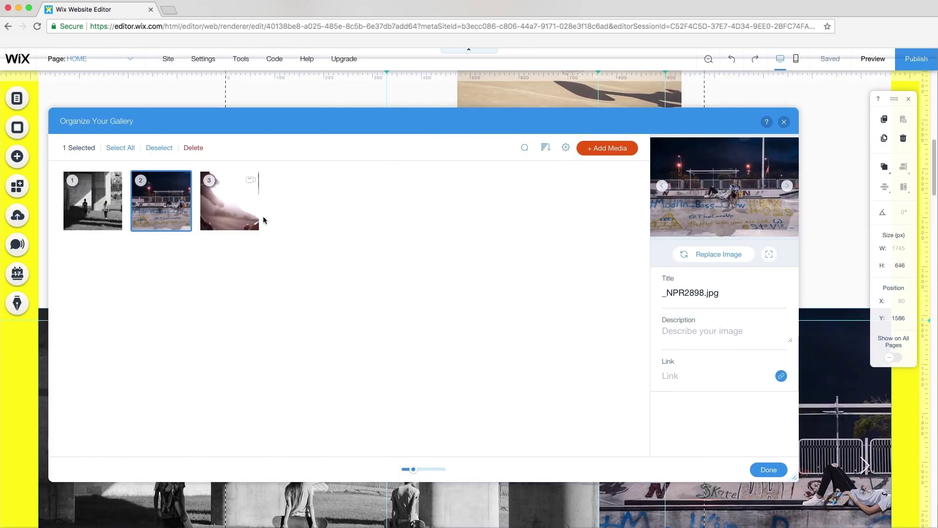
{"action": "left_click_drag", "start_coordinate": [223, 196], "coordinate": [81, 190]}
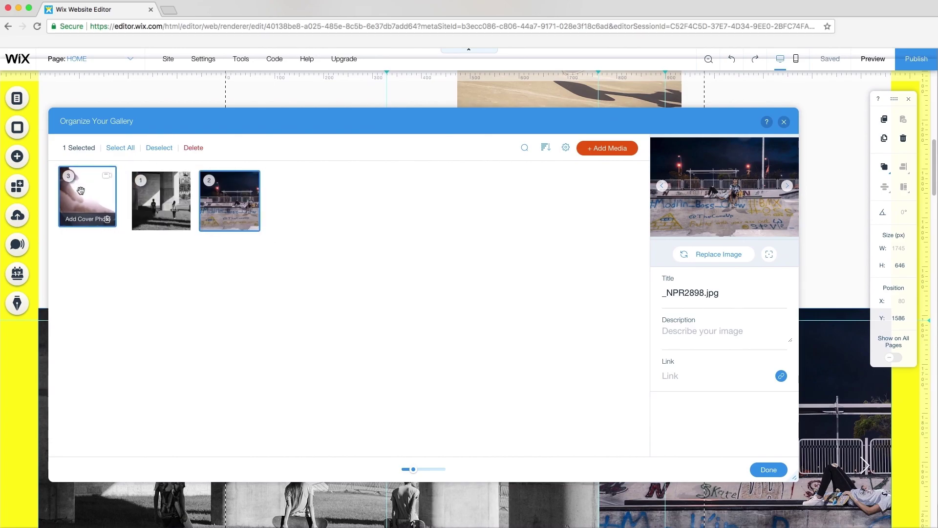
{"action": "left_click", "coordinate": [80, 191]}
{"action": "left_click", "coordinate": [769, 469]}
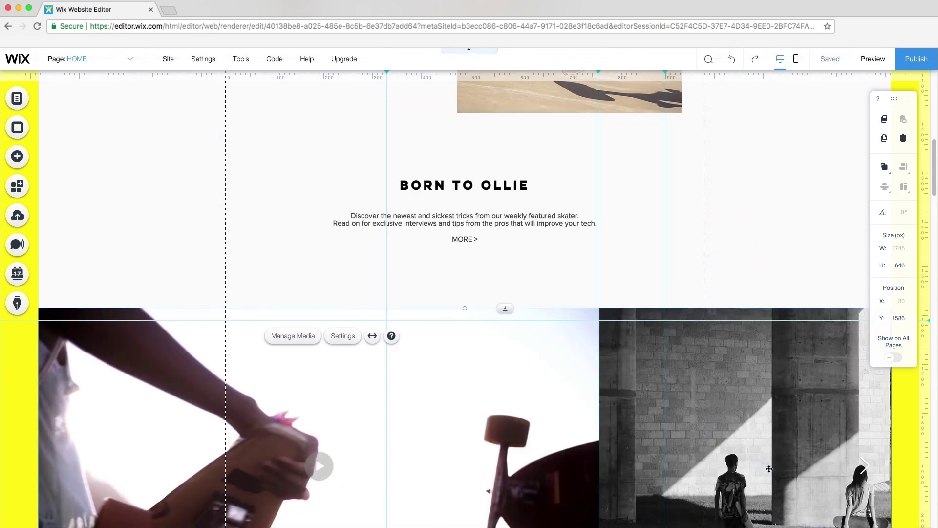
Hide the title, description and link in the gallery's expand mode
{"action": "left_click", "coordinate": [343, 335]}
{"action": "left_click", "coordinate": [59, 176]}
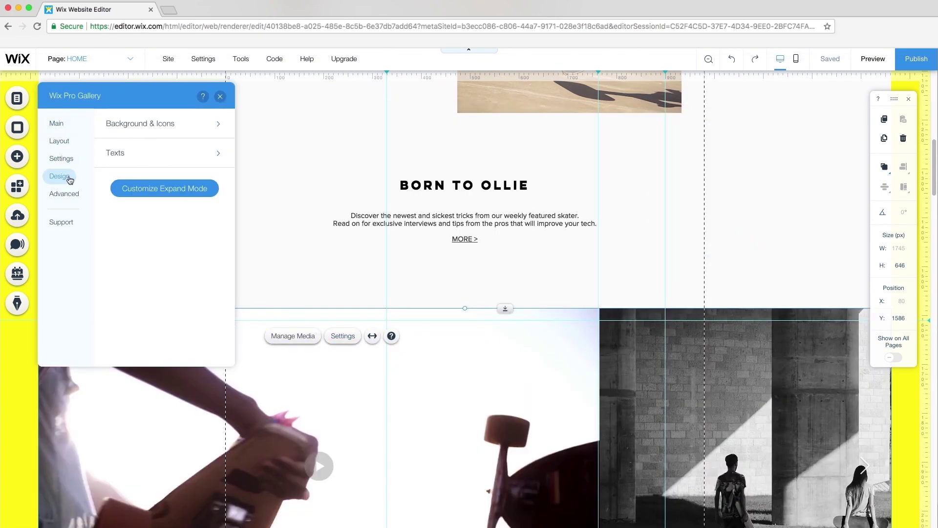
{"action": "left_click", "coordinate": [170, 192]}
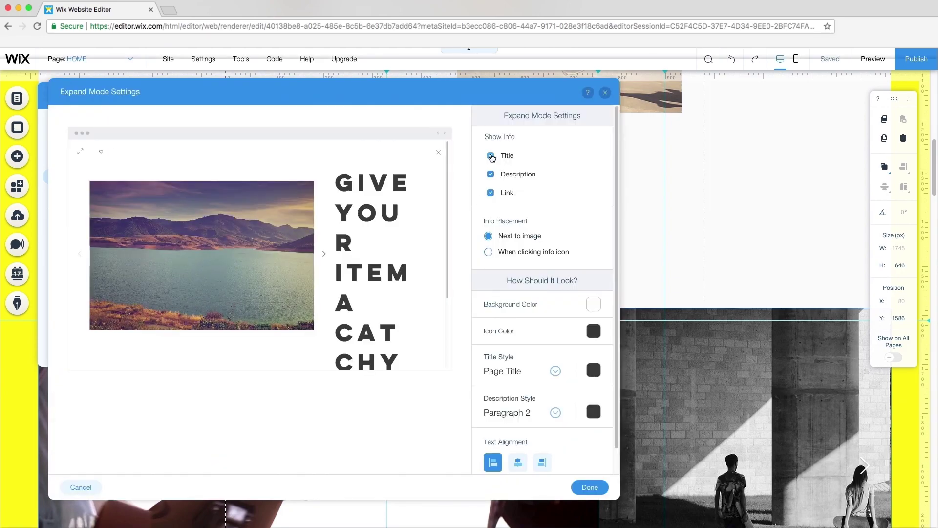
{"action": "left_click", "coordinate": [491, 156]}
{"action": "left_click", "coordinate": [490, 174]}
{"action": "left_click", "coordinate": [490, 193]}
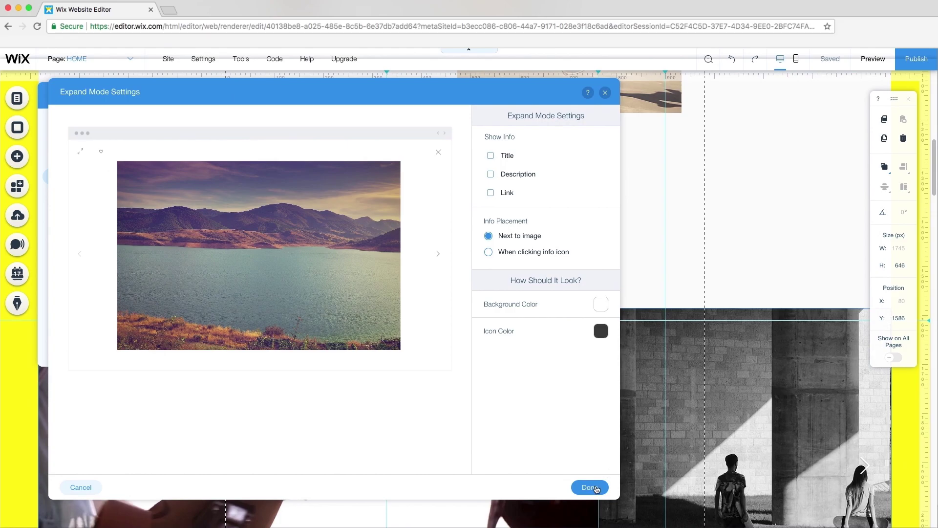
{"action": "left_click", "coordinate": [589, 487]}
Change the Play Videos option in the slider gallery's advanced video settings
{"action": "left_click", "coordinate": [61, 193]}
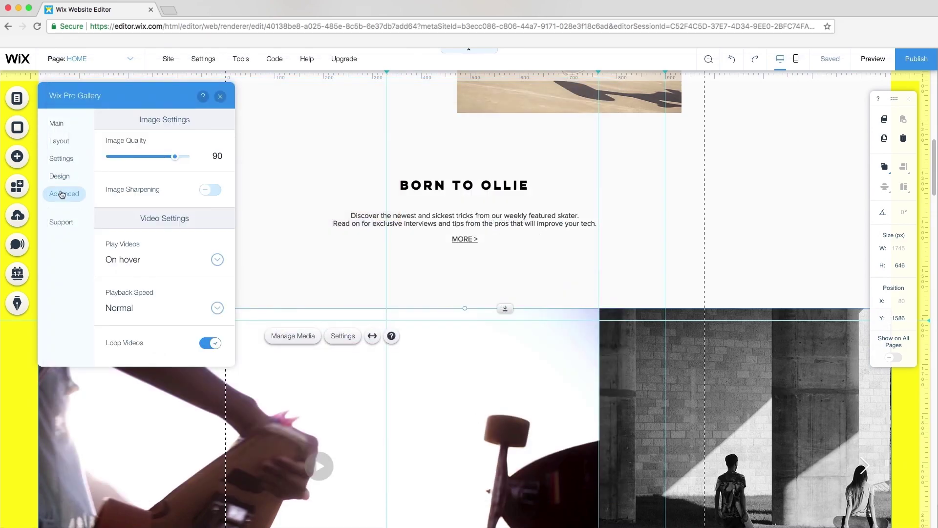
{"action": "left_click", "coordinate": [218, 260]}
{"action": "left_click", "coordinate": [133, 278]}
{"action": "left_click", "coordinate": [220, 96]}
Preview the site and check the BORN TO OLLIE section and the video gallery, and return to editing
{"action": "left_click", "coordinate": [873, 58]}
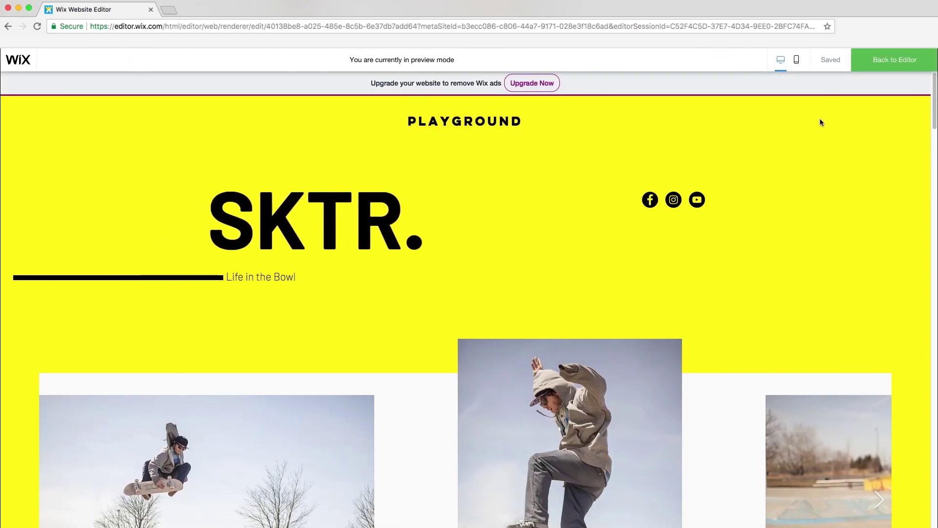
{"action": "scroll", "coordinate": [795, 169], "scroll_direction": "down", "scroll_amount": 15}
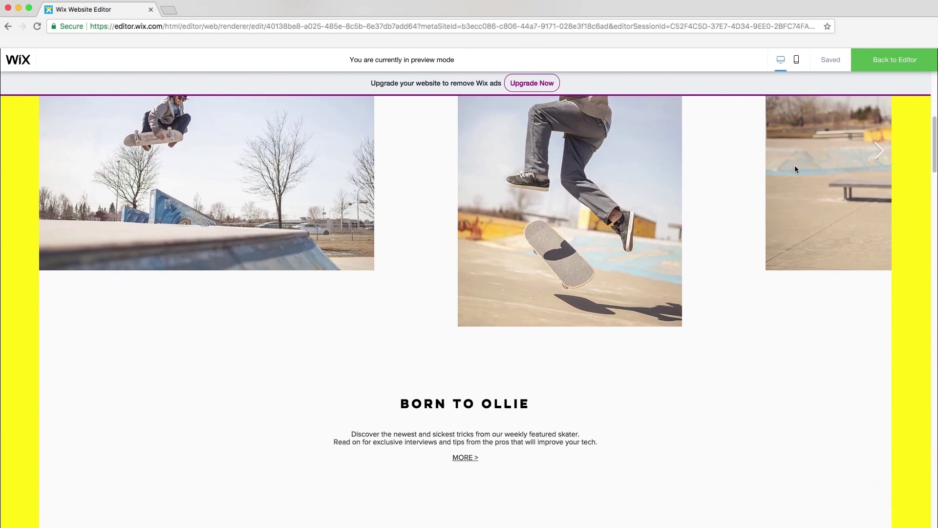
{"action": "scroll", "coordinate": [794, 165], "scroll_direction": "down", "scroll_amount": 2}
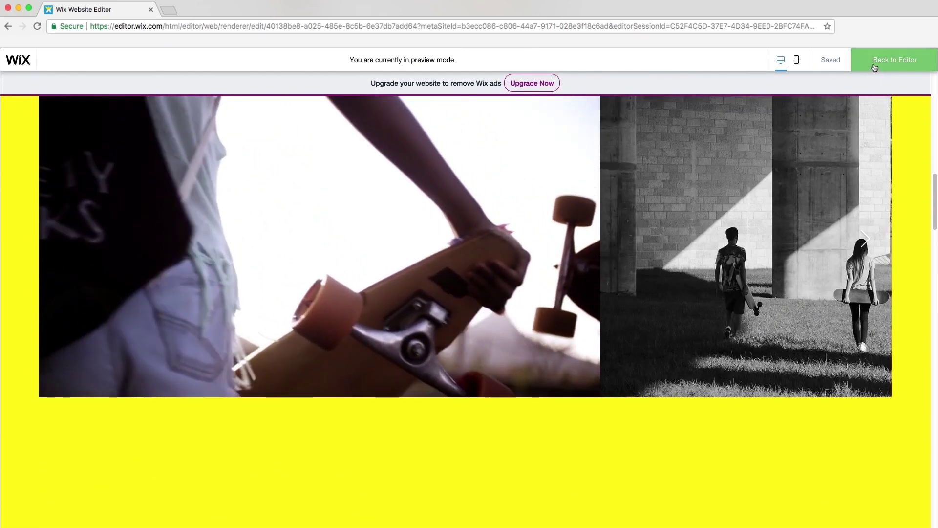
{"action": "left_click", "coordinate": [874, 63]}
Add a dark blank strip directly below the video gallery
{"action": "left_click", "coordinate": [17, 157]}
{"action": "left_click", "coordinate": [52, 226]}
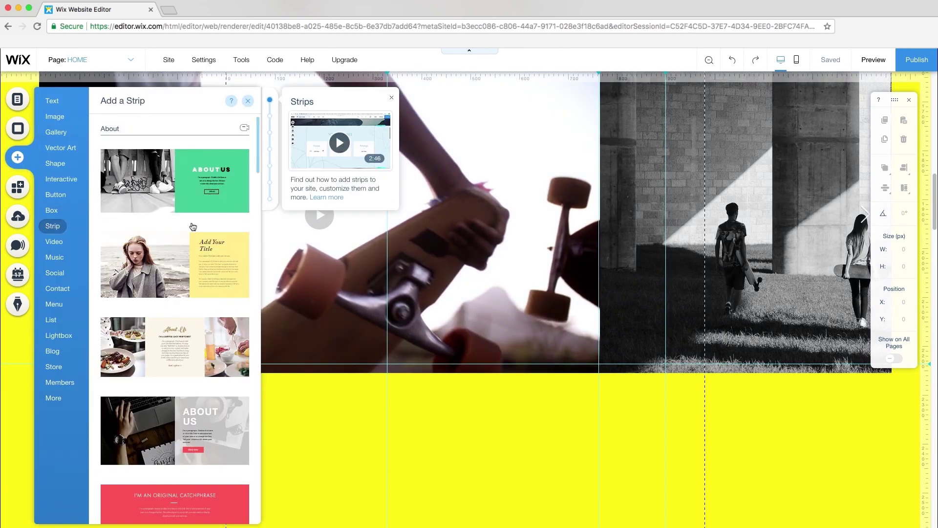
{"action": "left_click", "coordinate": [270, 199]}
{"action": "left_click_drag", "start_coordinate": [175, 316], "coordinate": [462, 463]}
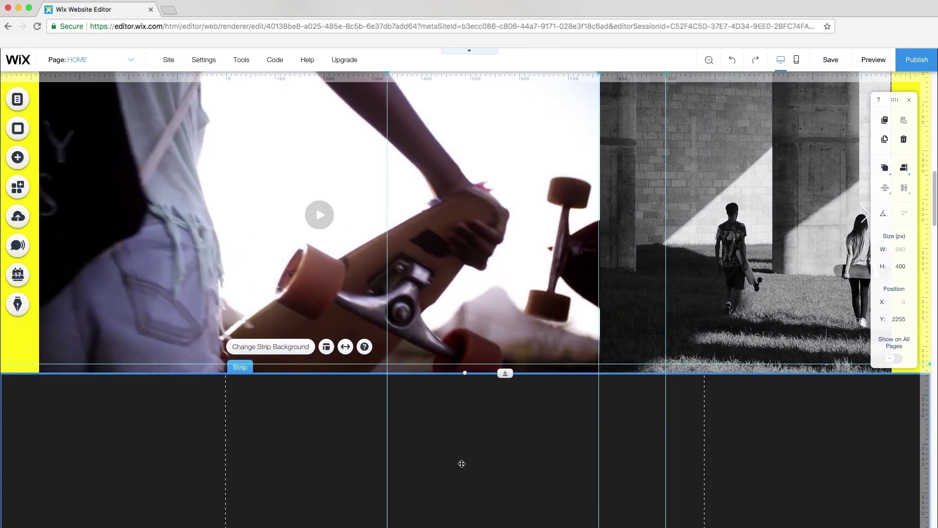
Set the dark strip's screen margins so its sides line up with the gallery above
{"action": "left_click", "coordinate": [346, 348]}
{"action": "left_click", "coordinate": [158, 483]}
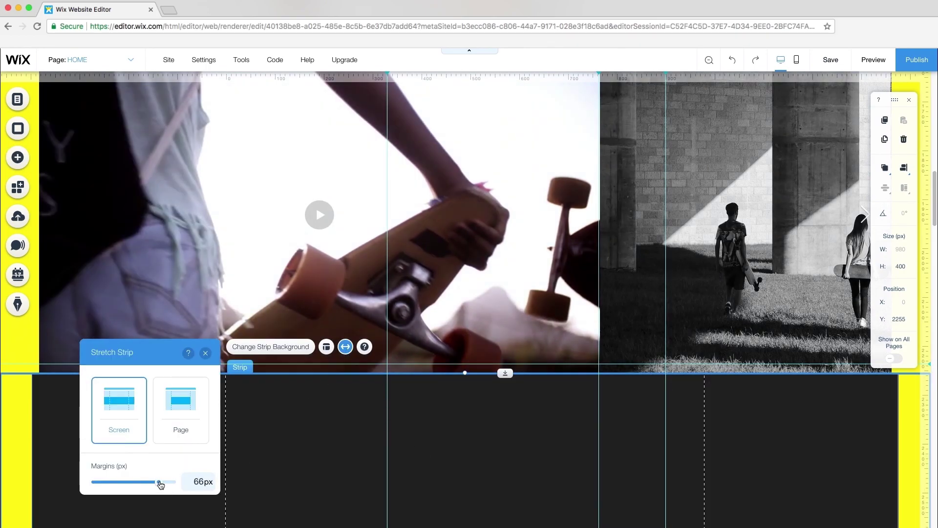
{"action": "left_click", "coordinate": [206, 353]}
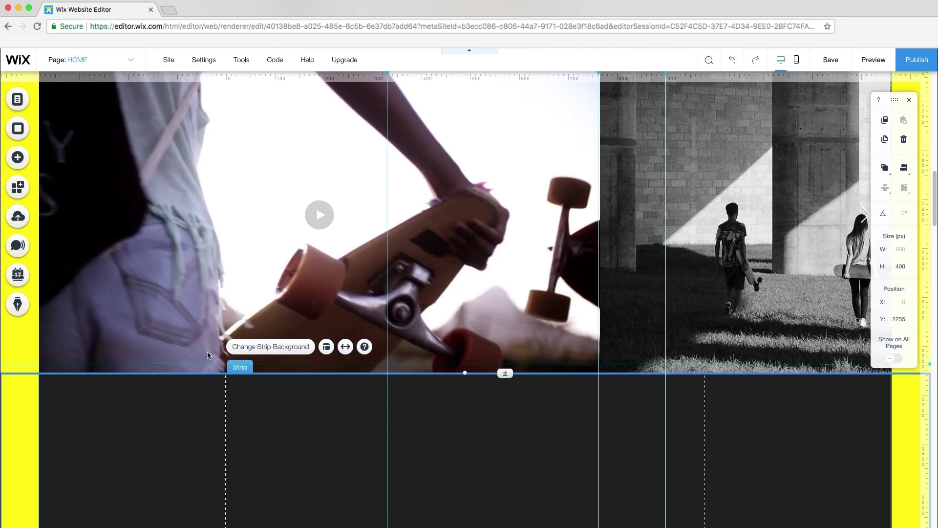
Set the strip's background to the yellow skater wall photo from the _skatr_02 media folder
{"action": "left_click", "coordinate": [256, 350]}
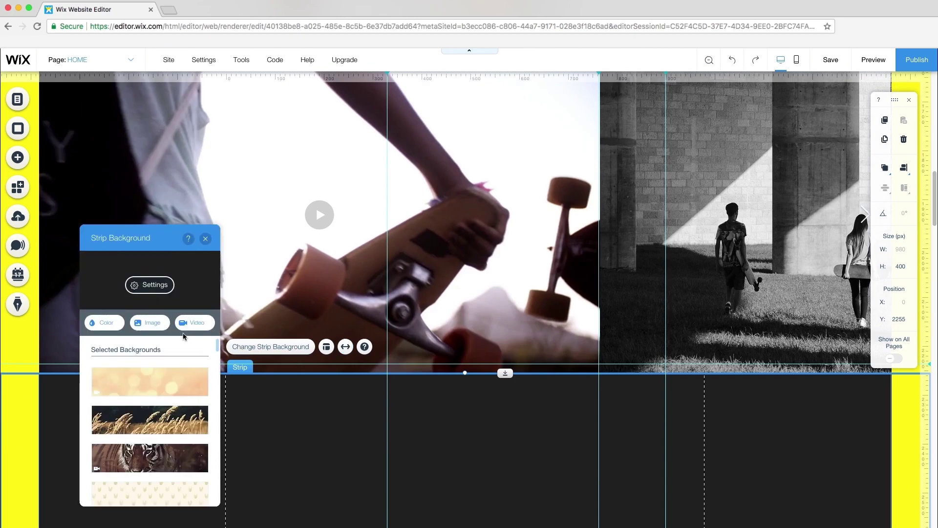
{"action": "left_click", "coordinate": [149, 322]}
{"action": "left_click", "coordinate": [147, 307]}
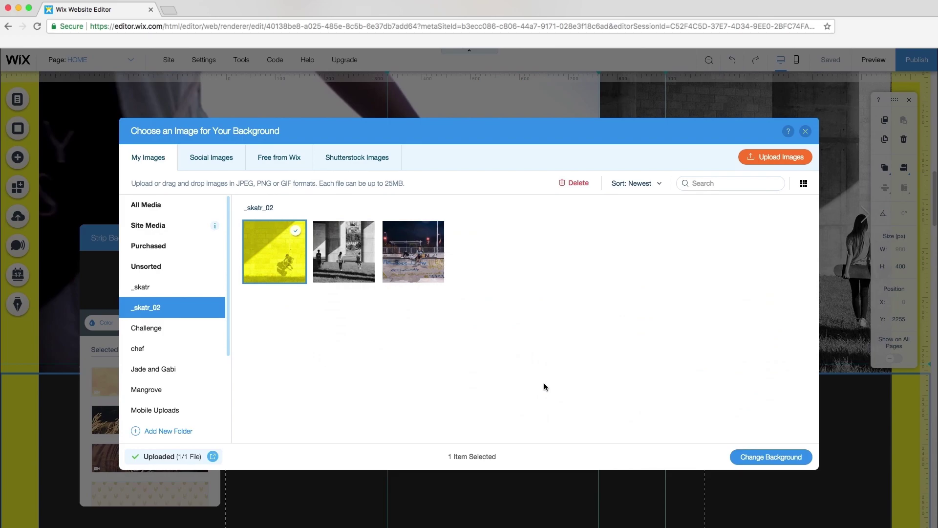
{"action": "left_click", "coordinate": [748, 453]}
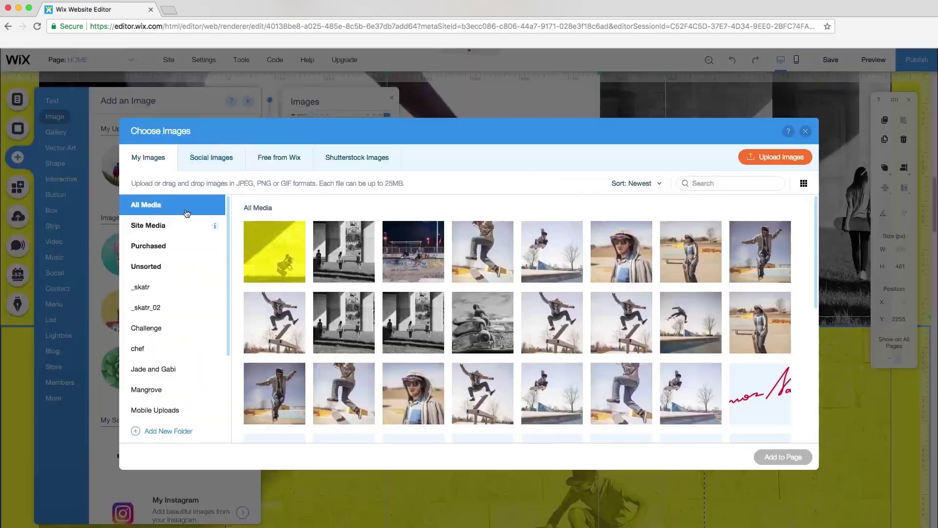
Upload SignatureRED.png to the site's images and add it to the page
{"action": "left_click", "coordinate": [178, 306]}
{"action": "left_click", "coordinate": [765, 159]}
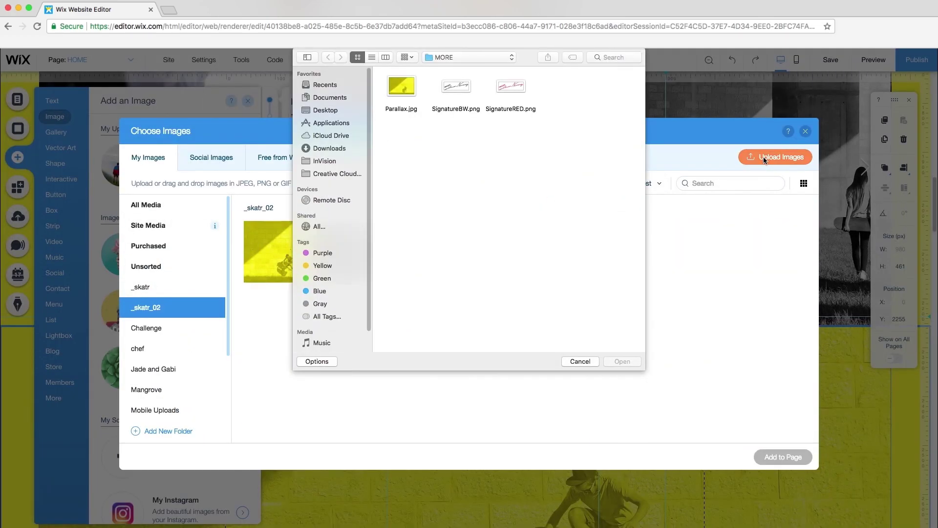
{"action": "double_click", "coordinate": [511, 87]}
{"action": "left_click", "coordinate": [555, 385]}
{"action": "left_click", "coordinate": [782, 456]}
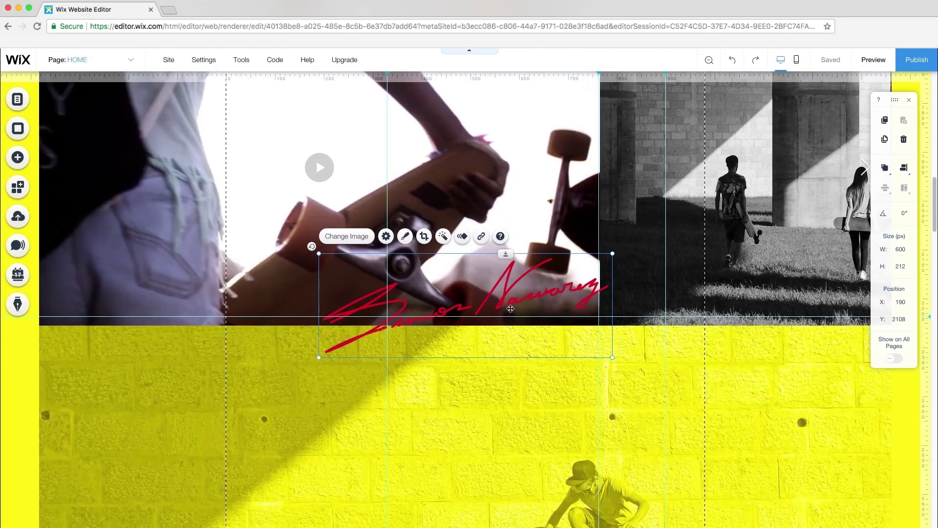
Enlarge the red signature to about 922 by 325 px and place it across the seam between the video gallery and the yellow strip
{"action": "left_click_drag", "start_coordinate": [510, 309], "coordinate": [417, 386]}
{"action": "mouse_move", "coordinate": [519, 332]}
{"action": "left_mouse_down"}
{"action": "mouse_move", "coordinate": [586, 308]}
{"action": "mouse_move", "coordinate": [656, 261]}
{"action": "mouse_move", "coordinate": [671, 276]}
{"action": "left_mouse_up"}
{"action": "key", "text": "Left"}
{"action": "key", "text": "Left"}
{"action": "key", "text": "Left"}
{"action": "key", "text": "Left"}
{"action": "key", "text": "Left"}
{"action": "key", "text": "Left"}
{"action": "key", "text": "Left"}
{"action": "key", "text": "Left"}
{"action": "key", "text": "Left"}
{"action": "key", "text": "Left"}
{"action": "key", "text": "Left"}
{"action": "key", "text": "Left"}
{"action": "key", "text": "Left"}
{"action": "key", "text": "Left"}
{"action": "key", "text": "Up"}
{"action": "key", "text": "Up"}
{"action": "key", "text": "Up"}
{"action": "key", "text": "Up"}
{"action": "key", "text": "Up"}
{"action": "key", "text": "Up"}
{"action": "key", "text": "Up"}
{"action": "key", "text": "Up"}
{"action": "key", "text": "Up"}
{"action": "key", "text": "Up"}
{"action": "key", "text": "Up"}
{"action": "key", "text": "Up"}
{"action": "key", "text": "Up"}
{"action": "key", "text": "Up"}
{"action": "key", "text": "Up"}
{"action": "key", "text": "Up"}
{"action": "key", "text": "Up"}
{"action": "key", "text": "Up"}
{"action": "key", "text": "Up"}
{"action": "key", "text": "Up"}
{"action": "scroll", "coordinate": [670, 275], "scroll_direction": "down", "scroll_amount": 2}
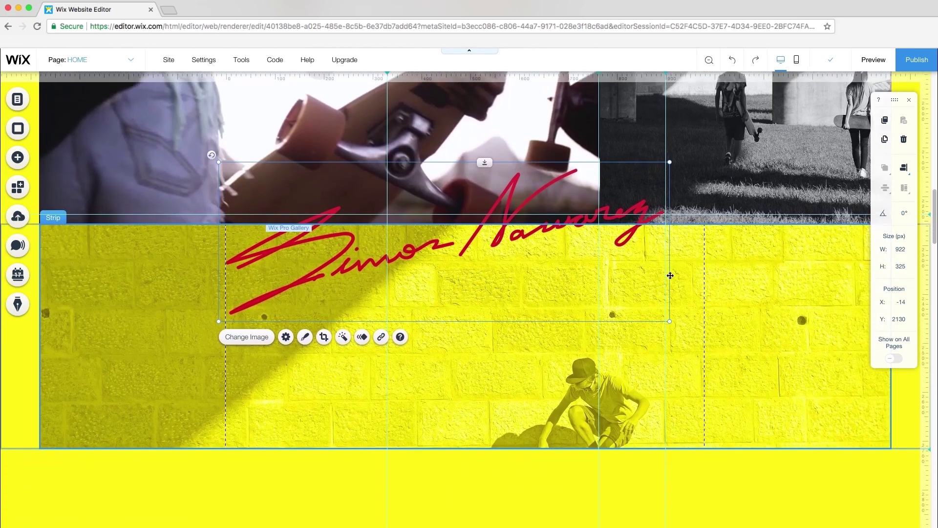
Add a Heading 4 text reading "Coming soon / The Board Squad" on the yellow brick strip
{"action": "left_click", "coordinate": [18, 156]}
{"action": "left_click", "coordinate": [51, 100]}
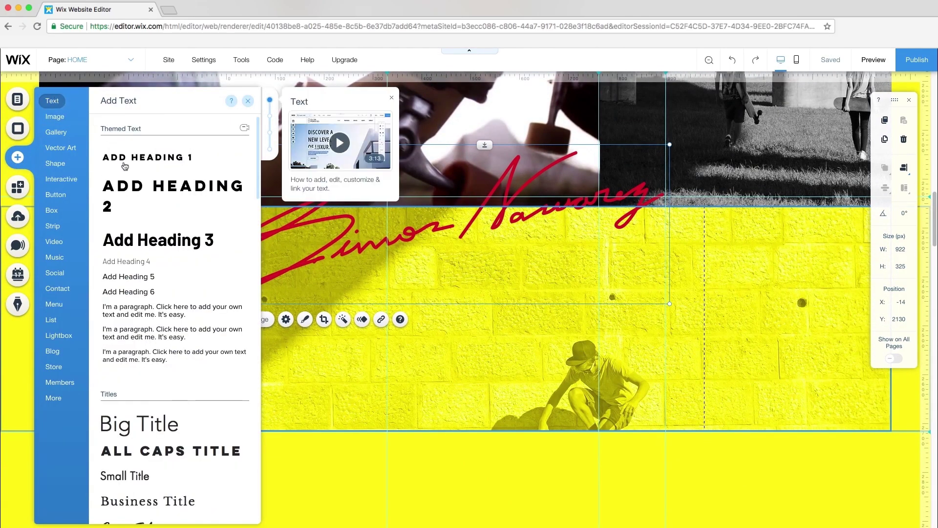
{"action": "left_click_drag", "start_coordinate": [128, 262], "coordinate": [542, 324]}
{"action": "double_click", "coordinate": [541, 324]}
{"action": "type", "text": "Coming soon / The Board Squad"}
{"action": "key", "text": "super+a"}
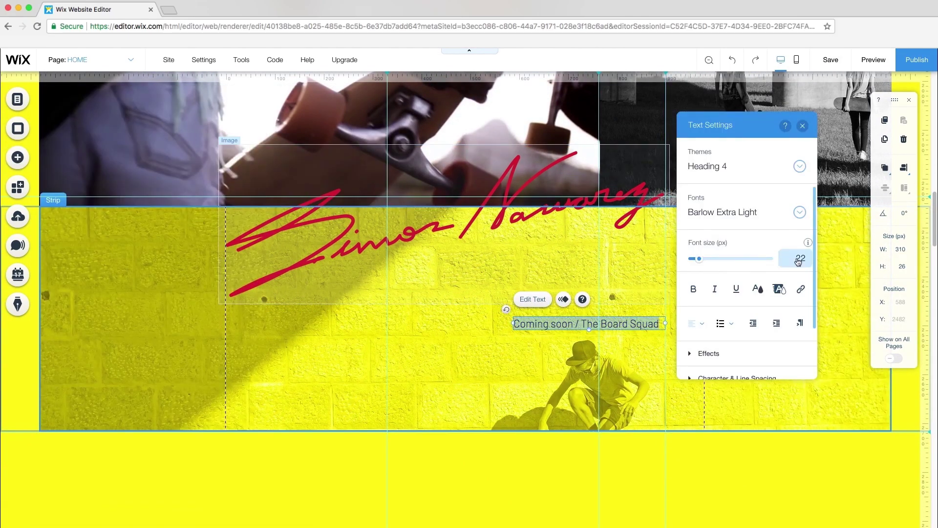
Format the caption at 14 px with a different alignment and move it near the strip's lower edge beside the skater
{"action": "left_click", "coordinate": [798, 262]}
{"action": "type", "text": "14"}
{"action": "left_click", "coordinate": [696, 323]}
{"action": "left_click", "coordinate": [694, 363]}
{"action": "left_click", "coordinate": [802, 126]}
{"action": "left_click_drag", "start_coordinate": [634, 321], "coordinate": [662, 410]}
Preview the site to check the signature and caption on the yellow strip, and return to editing
{"action": "left_click", "coordinate": [873, 59]}
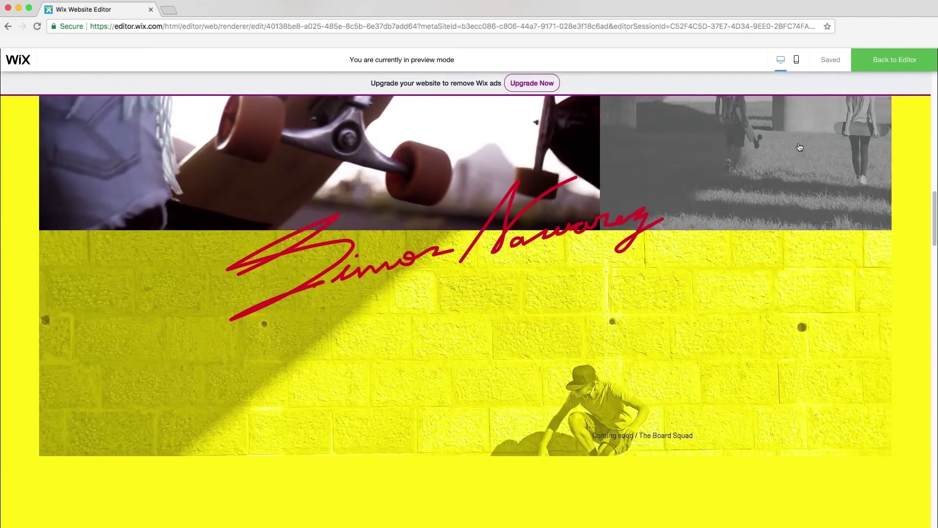
{"action": "scroll", "coordinate": [754, 193], "scroll_direction": "up", "scroll_amount": 5}
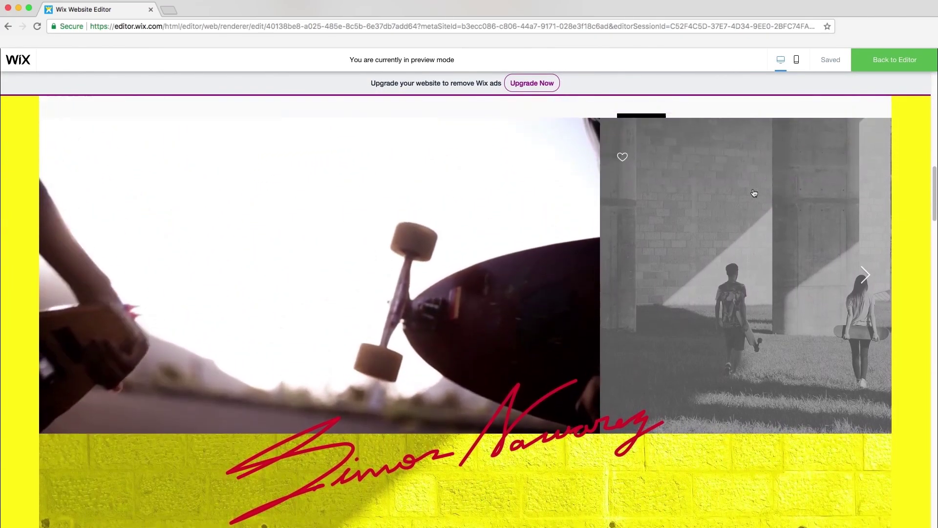
{"action": "scroll", "coordinate": [767, 180], "scroll_direction": "down", "scroll_amount": 4}
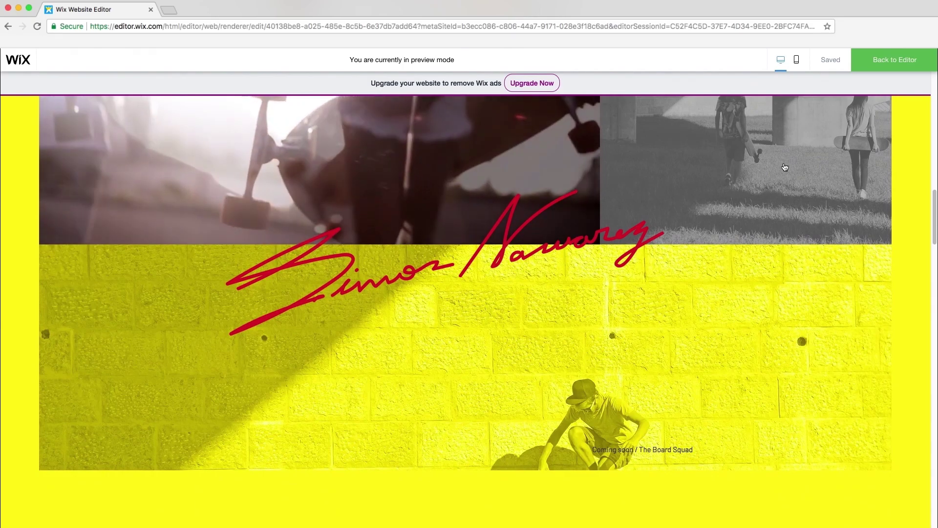
{"action": "left_click", "coordinate": [870, 60]}
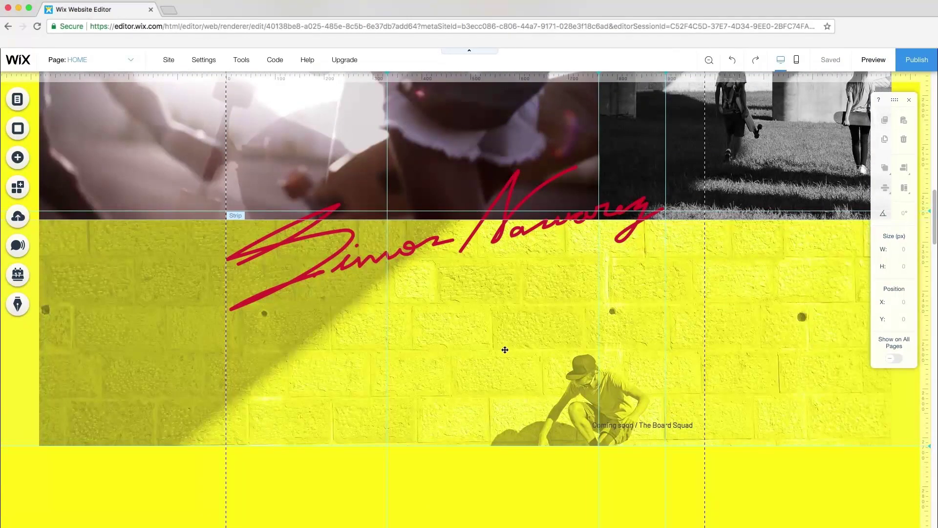
Apply the Parallax scroll effect to the yellow brick strip's background image
{"action": "left_click", "coordinate": [505, 350]}
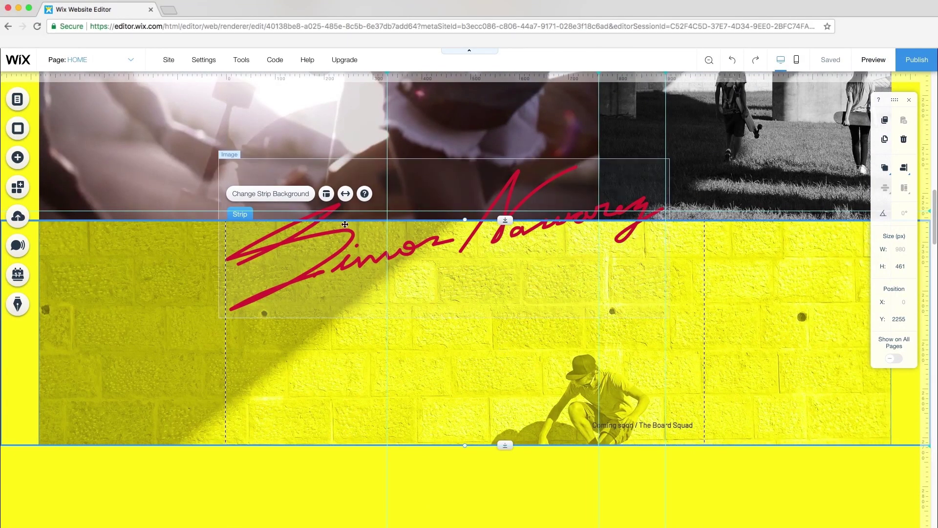
{"action": "left_click", "coordinate": [300, 194]}
{"action": "left_click", "coordinate": [166, 247]}
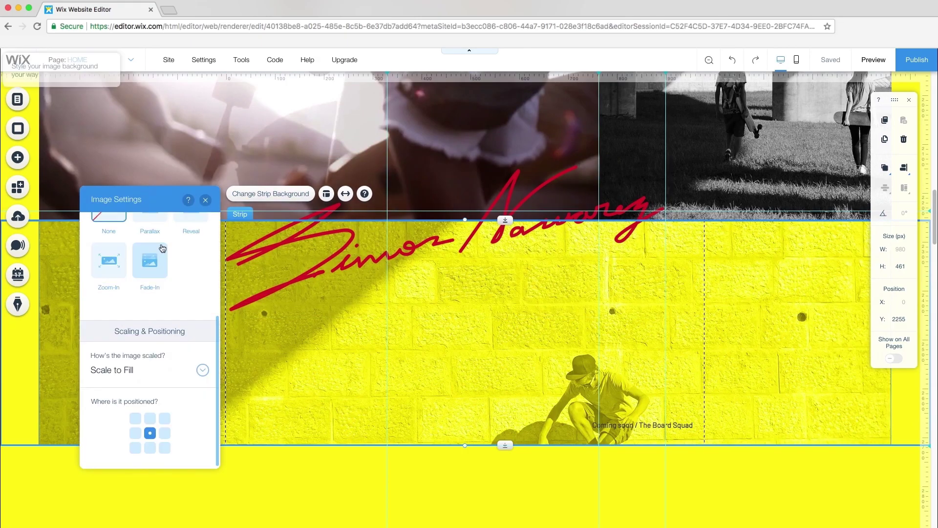
{"action": "scroll", "coordinate": [118, 255], "scroll_direction": "up", "scroll_amount": 3}
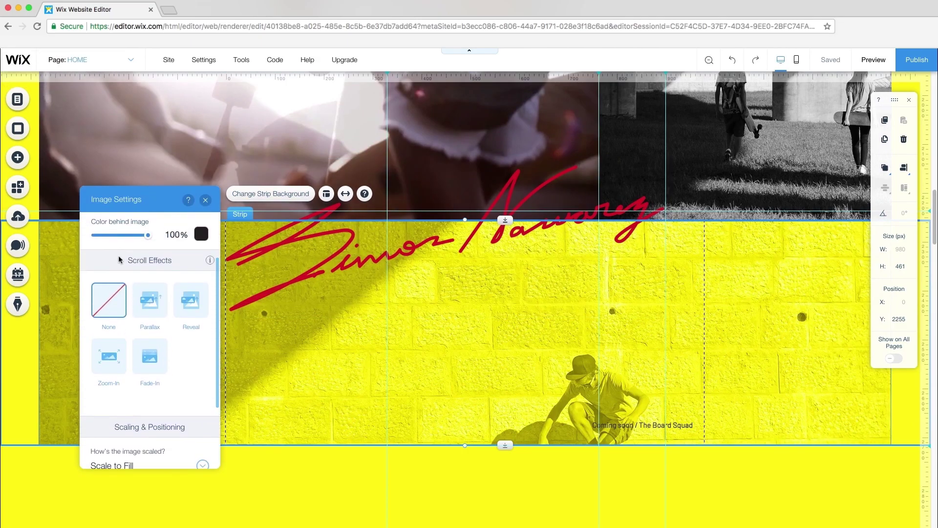
{"action": "left_click", "coordinate": [156, 302]}
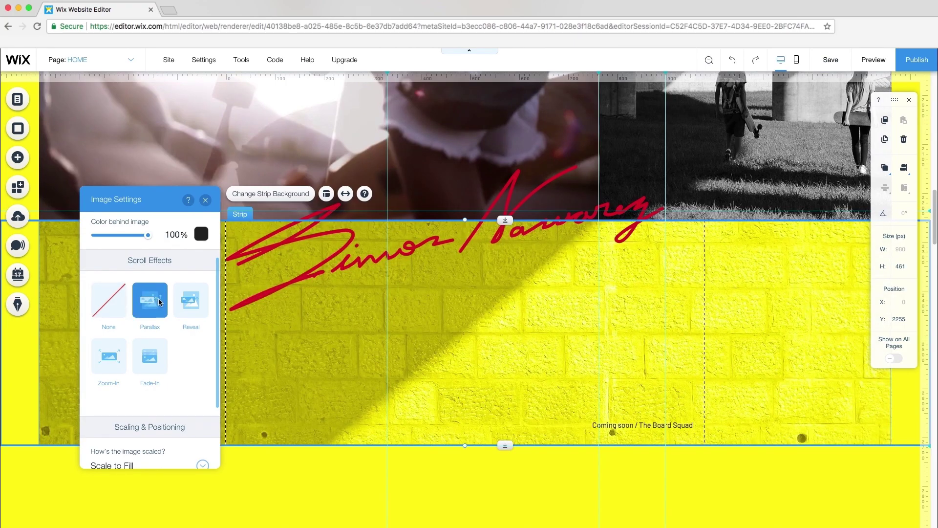
Set the color behind the strip's background image to the site's bright yellow
{"action": "left_click", "coordinate": [201, 234]}
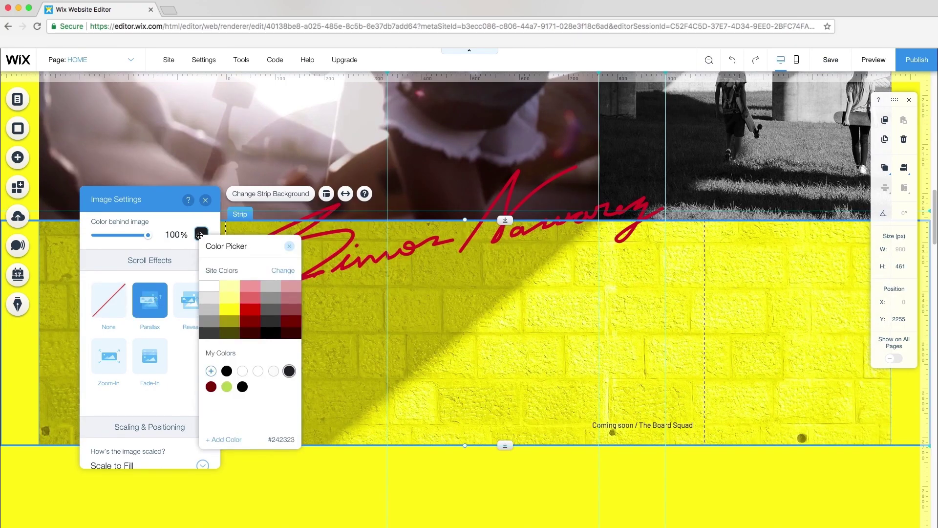
{"action": "left_click", "coordinate": [227, 314]}
{"action": "left_click", "coordinate": [289, 246]}
{"action": "left_click", "coordinate": [206, 200]}
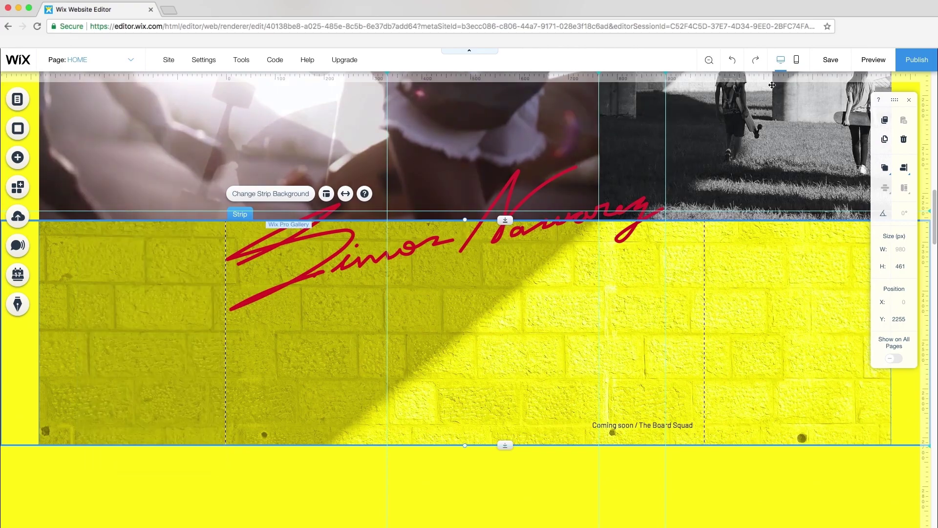
Preview the site to check how the strip's background moves while scrolling past it, and return to editing
{"action": "left_click", "coordinate": [873, 60]}
{"action": "left_click", "coordinate": [865, 61]}
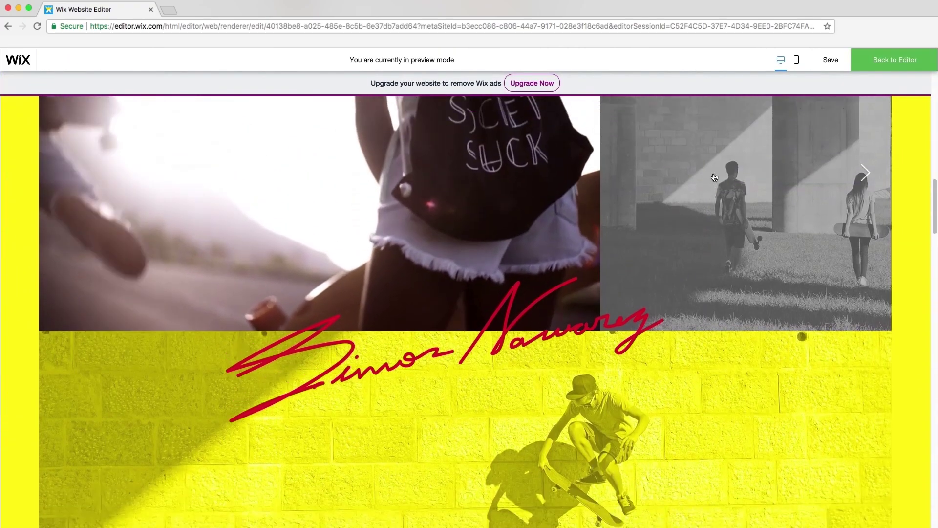
{"action": "scroll", "coordinate": [715, 177], "scroll_direction": "down", "scroll_amount": 2}
{"action": "scroll", "coordinate": [715, 177], "scroll_direction": "up", "scroll_amount": 6}
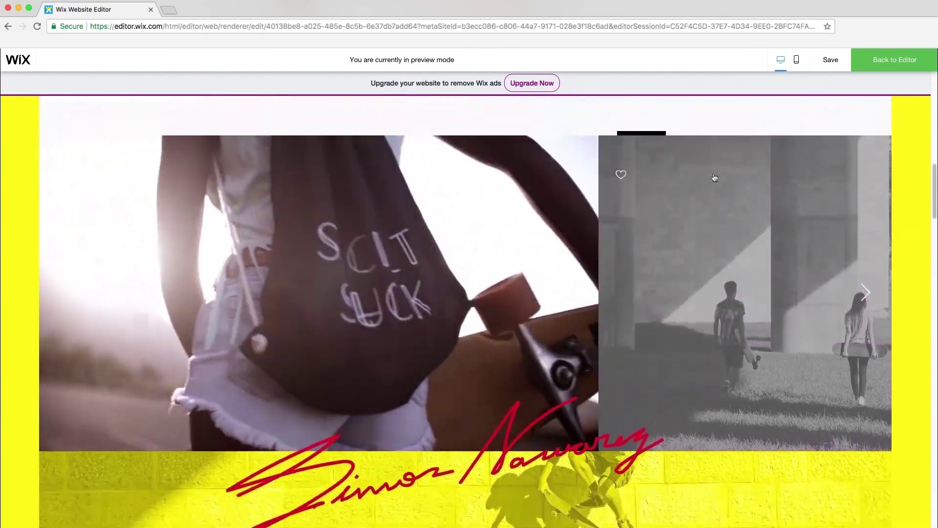
{"action": "scroll", "coordinate": [714, 176], "scroll_direction": "down", "scroll_amount": 10}
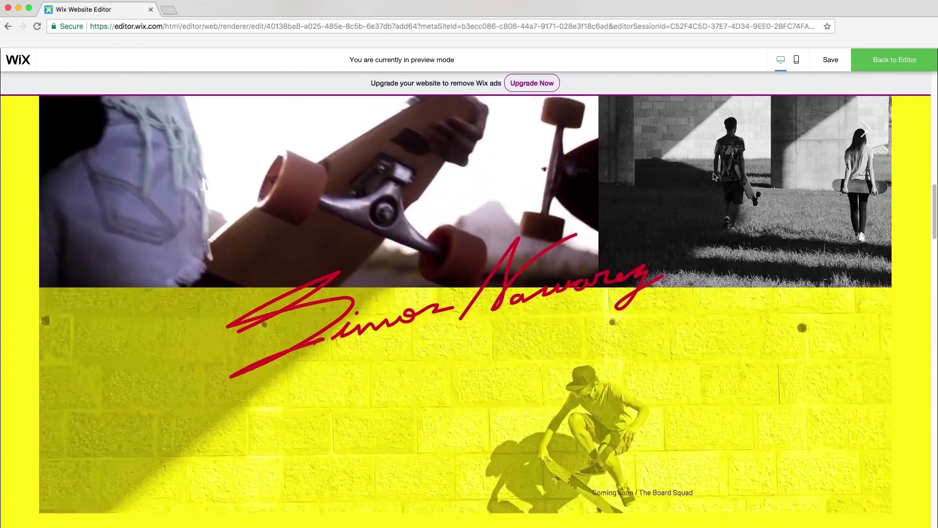
{"action": "scroll", "coordinate": [713, 176], "scroll_direction": "up", "scroll_amount": 4}
{"action": "scroll", "coordinate": [714, 177], "scroll_direction": "down", "scroll_amount": 3}
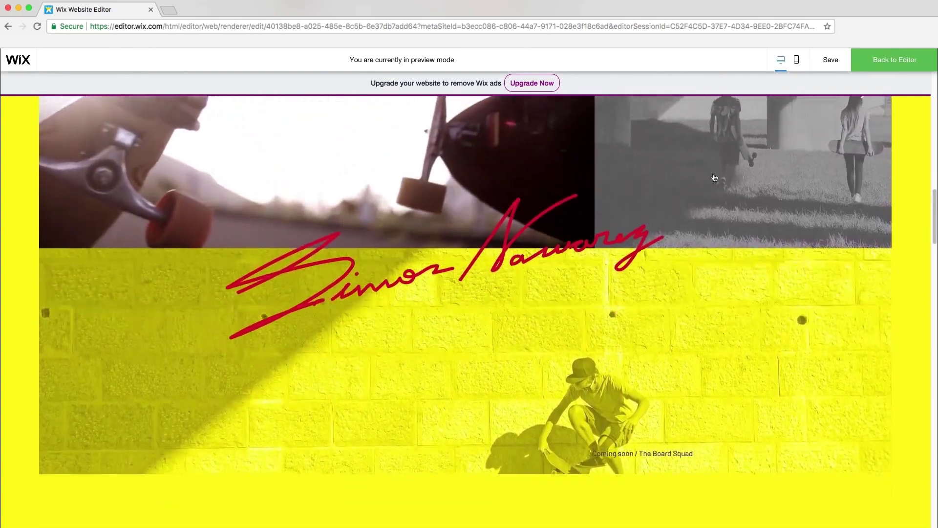
{"action": "scroll", "coordinate": [715, 177], "scroll_direction": "up", "scroll_amount": 1}
{"action": "left_click", "coordinate": [880, 59]}
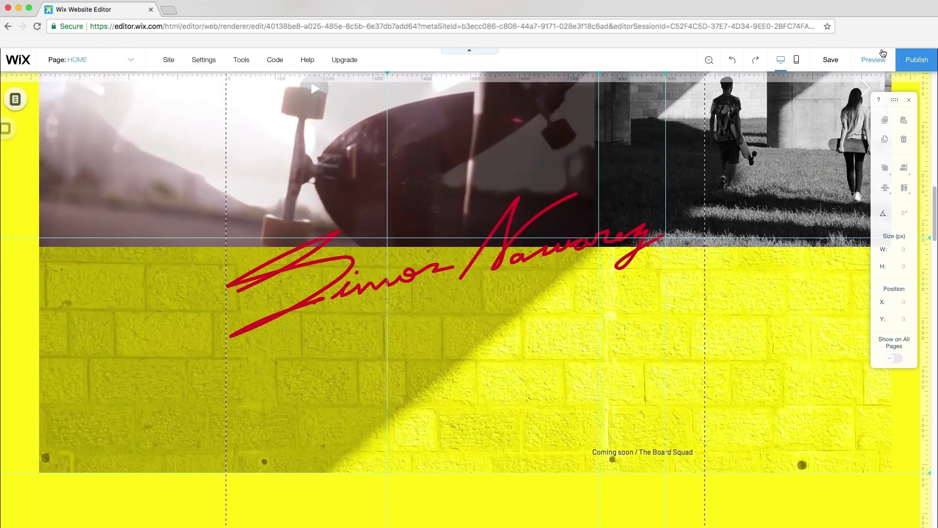
Give the red signature a Reveal animation from the left lasting 1.7 seconds with no delay
{"action": "left_click", "coordinate": [536, 250]}
{"action": "left_click", "coordinate": [362, 362]}
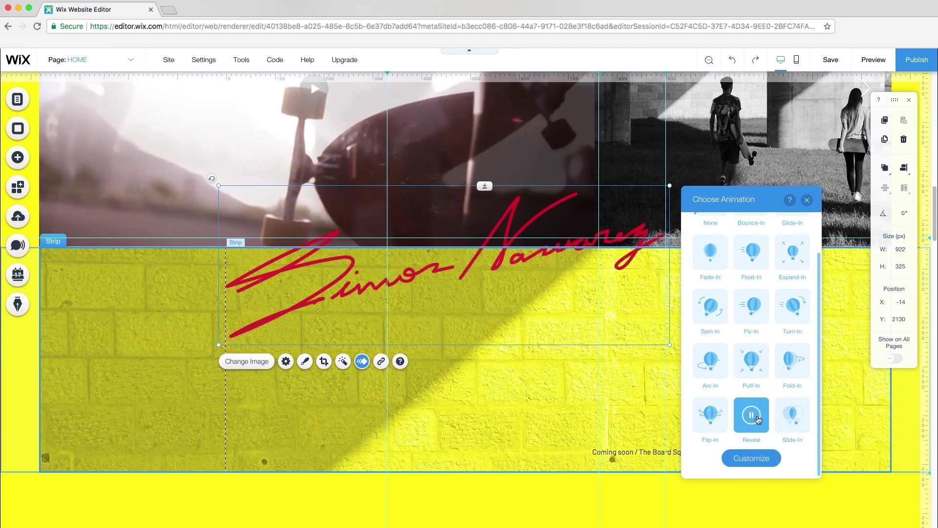
{"action": "left_click", "coordinate": [752, 460]}
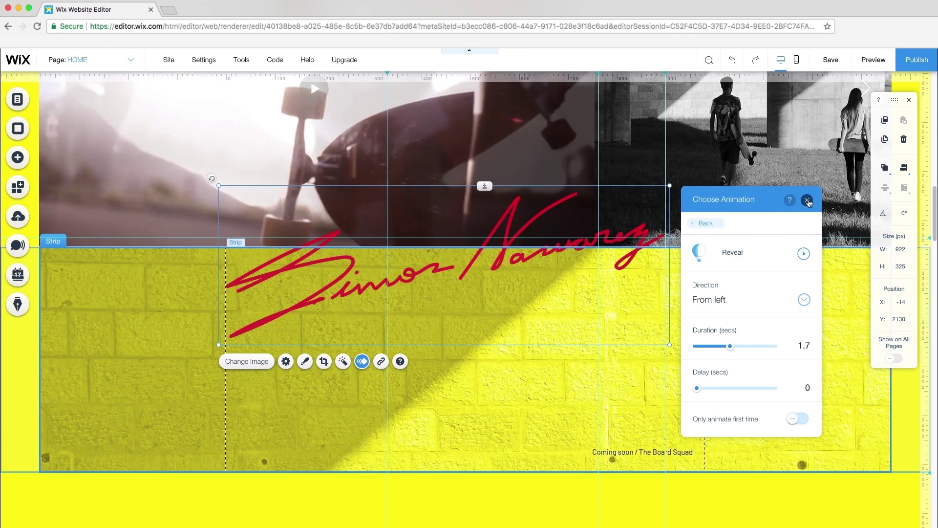
{"action": "left_click", "coordinate": [808, 201]}
Preview the signature's animation and examine the page from the header to the yellow strip, and return to editing
{"action": "left_click", "coordinate": [873, 59]}
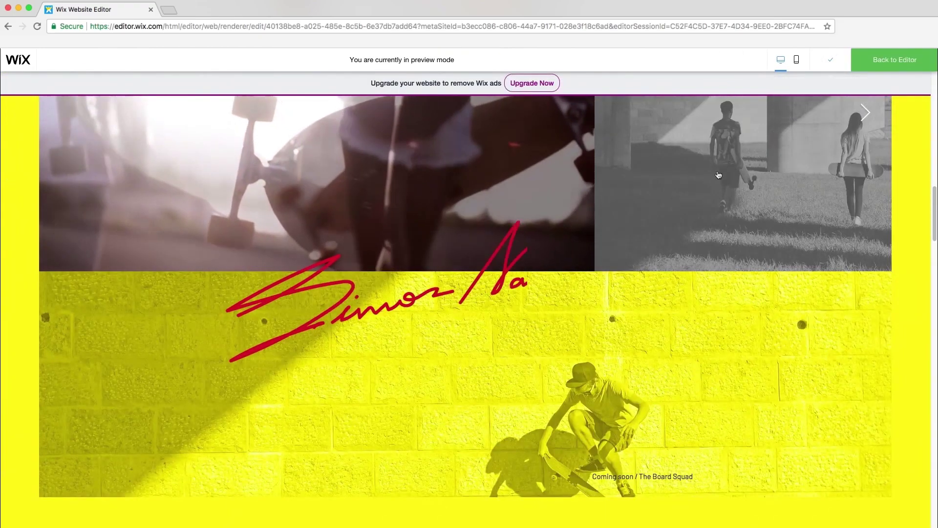
{"action": "scroll", "coordinate": [718, 175], "scroll_direction": "up", "scroll_amount": 2}
{"action": "scroll", "coordinate": [718, 175], "scroll_direction": "down", "scroll_amount": 3}
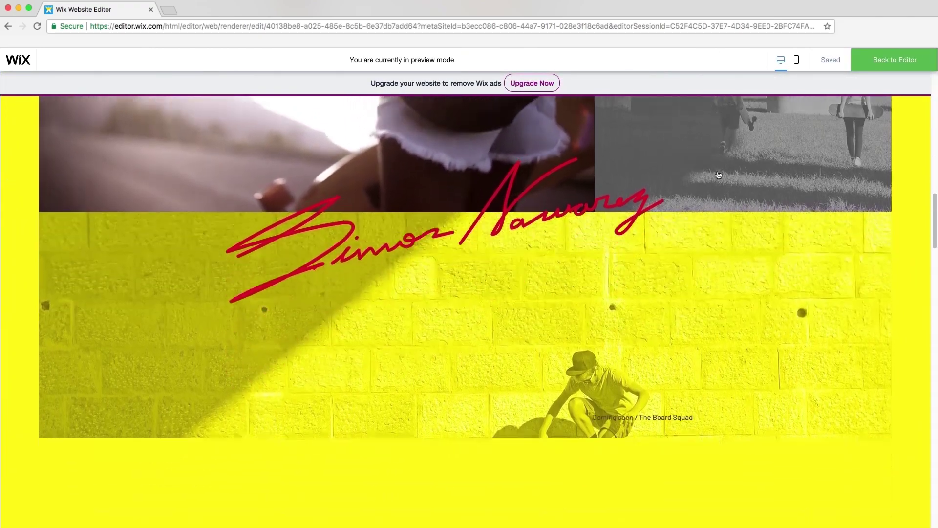
{"action": "scroll", "coordinate": [719, 175], "scroll_direction": "up", "scroll_amount": 15}
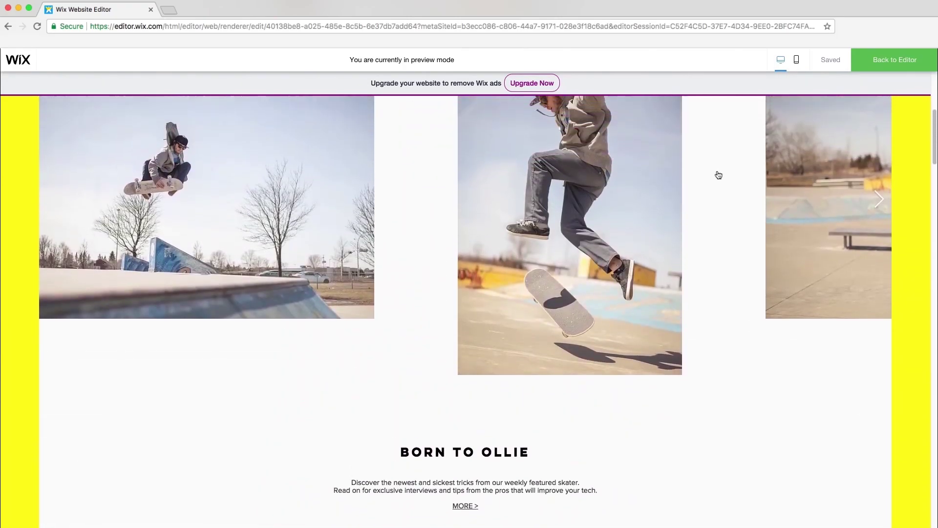
{"action": "scroll", "coordinate": [718, 175], "scroll_direction": "up", "scroll_amount": 8}
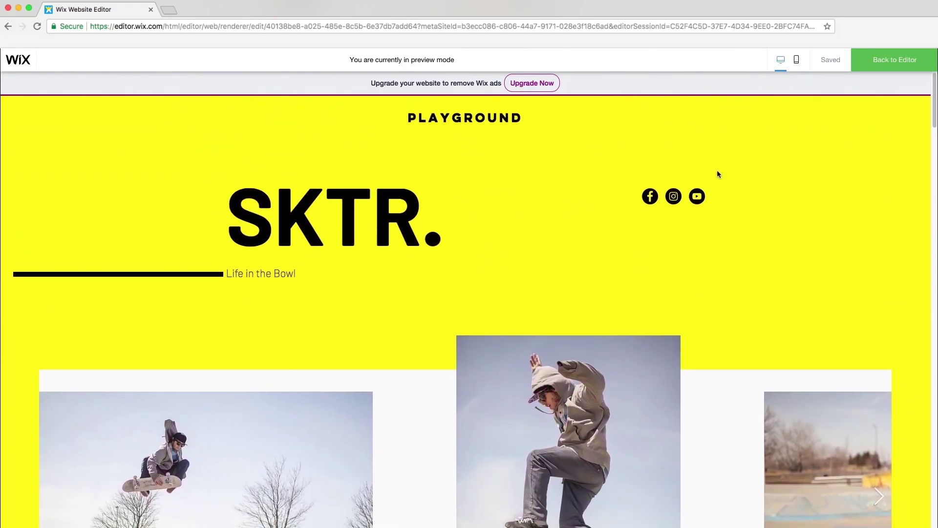
{"action": "scroll", "coordinate": [718, 174], "scroll_direction": "down", "scroll_amount": 20}
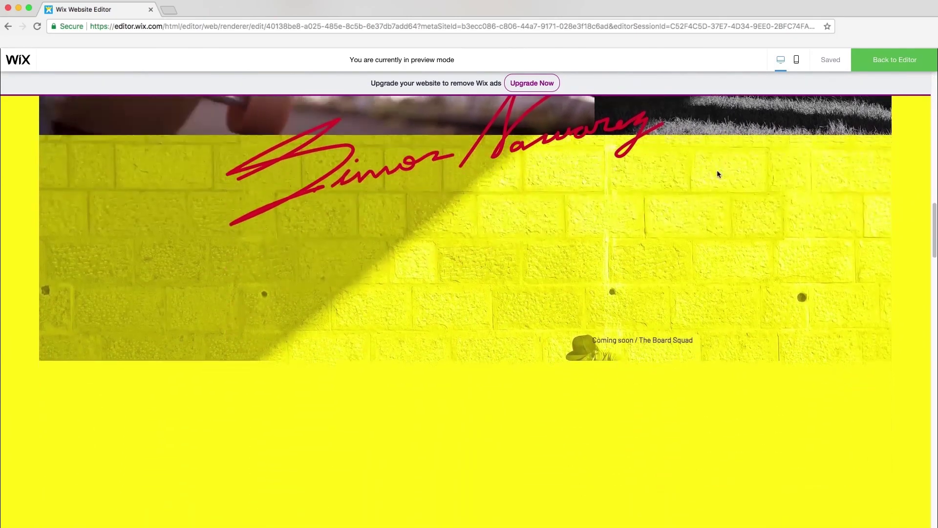
{"action": "scroll", "coordinate": [717, 174], "scroll_direction": "up", "scroll_amount": 2}
{"action": "left_click", "coordinate": [918, 60]}
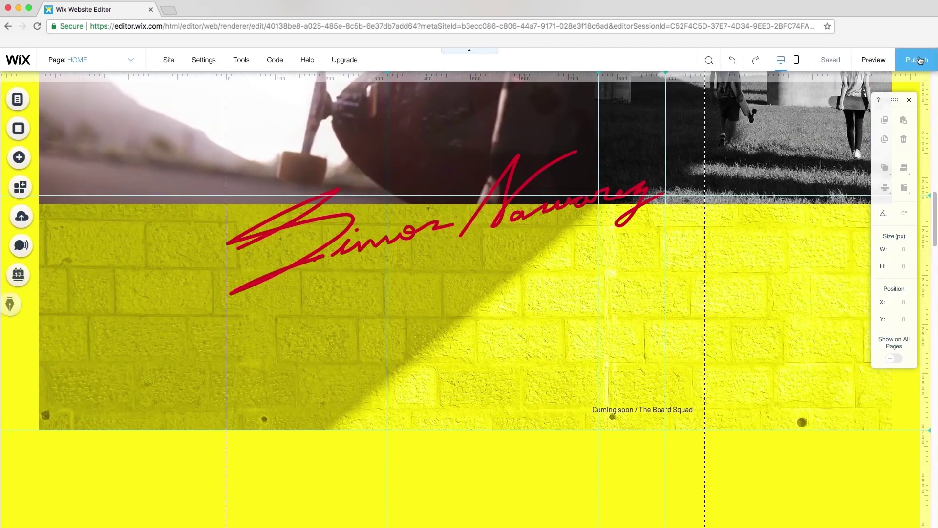
Add a white Classic strip directly below the yellow brick strip and set its screen margins to 80 px
{"action": "left_click", "coordinate": [18, 157]}
{"action": "left_click", "coordinate": [52, 225]}
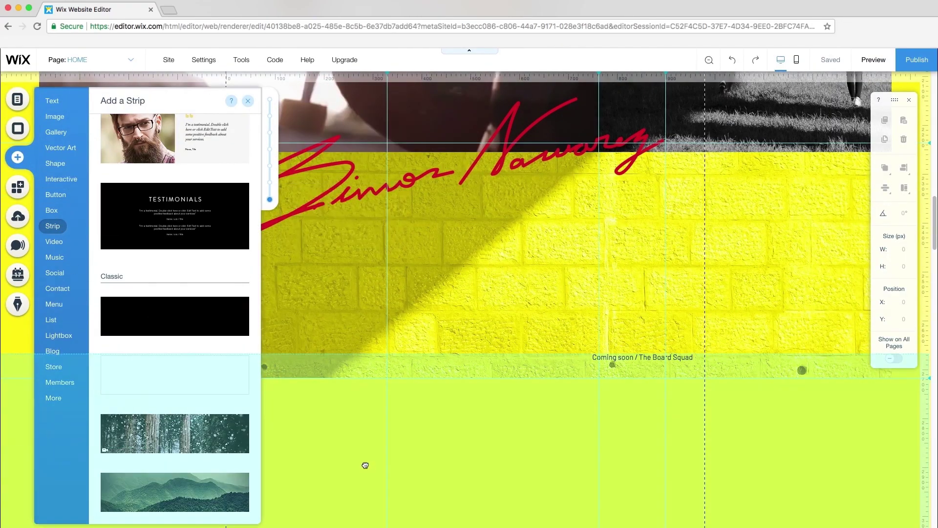
{"action": "left_click_drag", "start_coordinate": [365, 465], "coordinate": [377, 488]}
{"action": "left_click", "coordinate": [345, 352]}
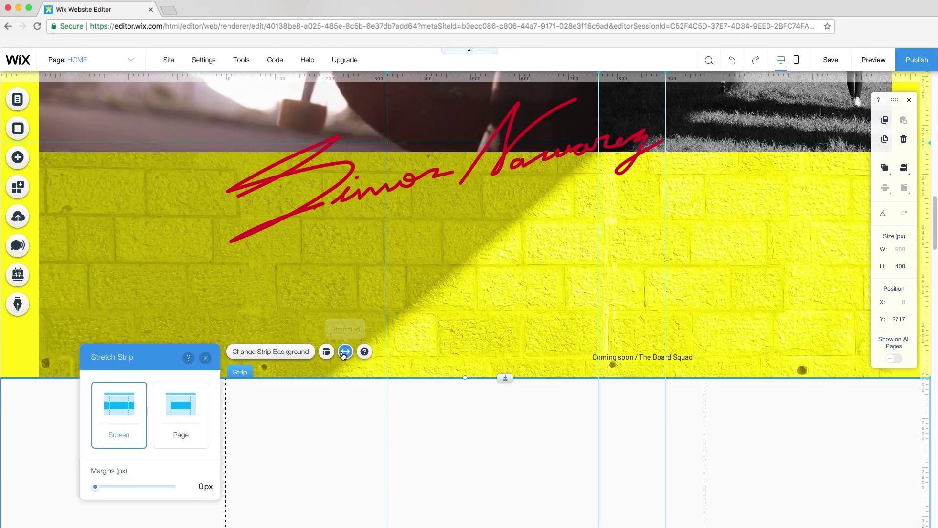
{"action": "left_click_drag", "start_coordinate": [98, 489], "coordinate": [184, 485]}
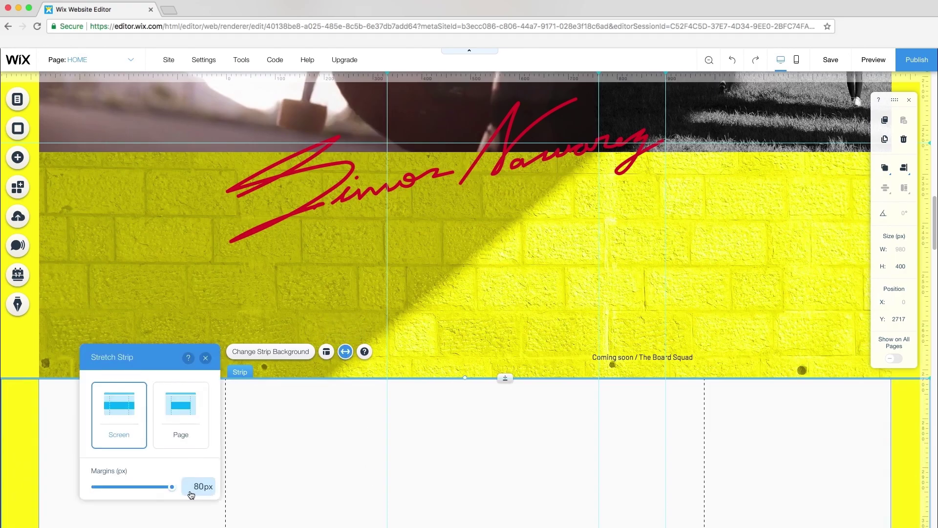
{"action": "scroll", "coordinate": [48, 413], "scroll_direction": "down", "scroll_amount": 3}
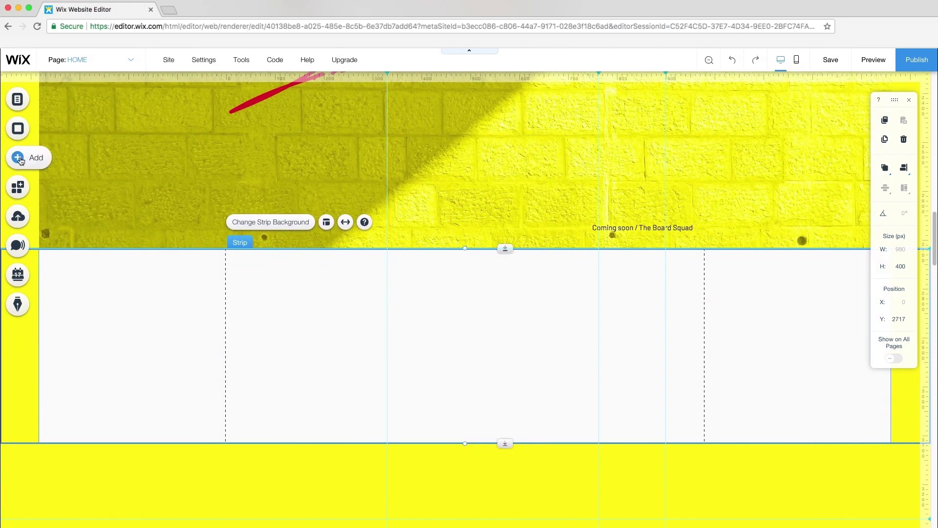
Add the skatepark image to the white strip at 390 px wide, centre it there, and extend the strip downward
{"action": "left_click", "coordinate": [21, 161]}
{"action": "left_click", "coordinate": [196, 168]}
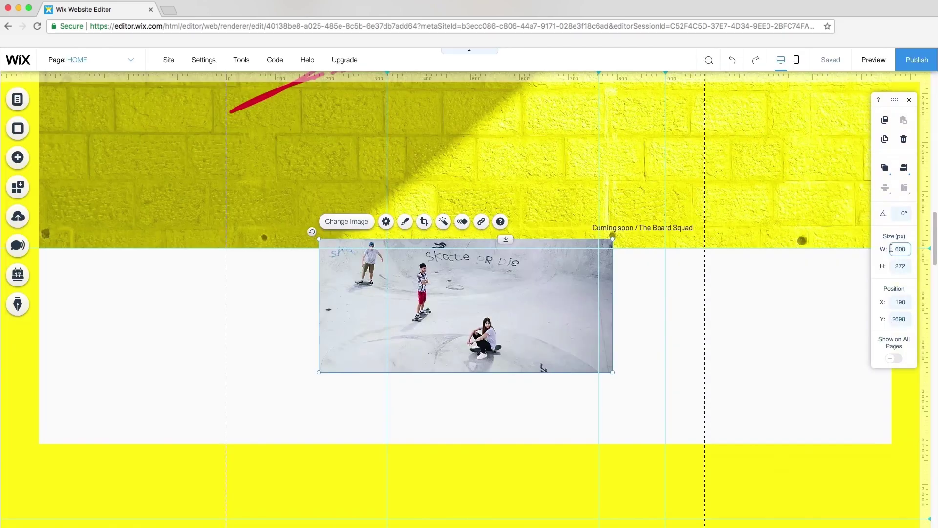
{"action": "type", "text": "390"}
{"action": "key", "text": "Return"}
{"action": "left_click_drag", "start_coordinate": [526, 299], "coordinate": [525, 365]}
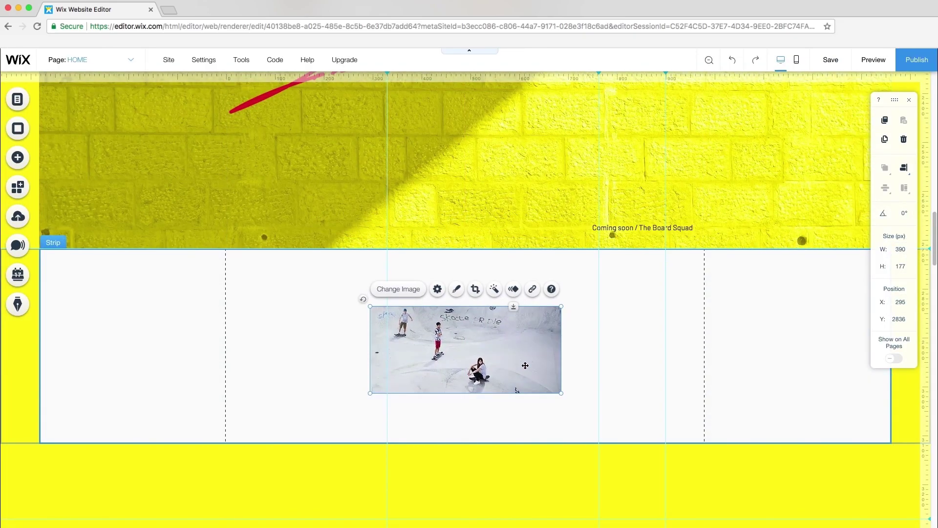
{"action": "left_click_drag", "start_coordinate": [465, 468], "coordinate": [468, 515]}
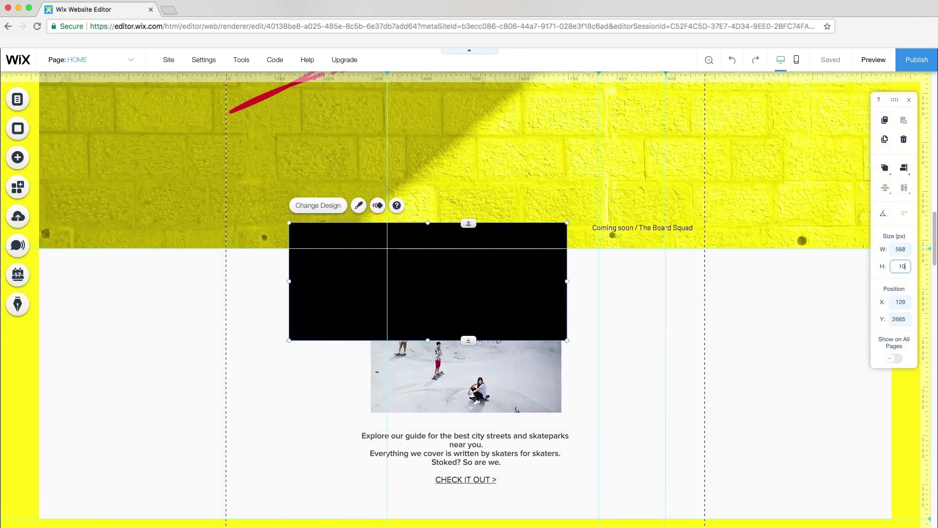
Upload SignatureBW.png, add it to the page and place it 352 px wide over the skatepark image's lower edge
{"action": "left_click", "coordinate": [18, 157]}
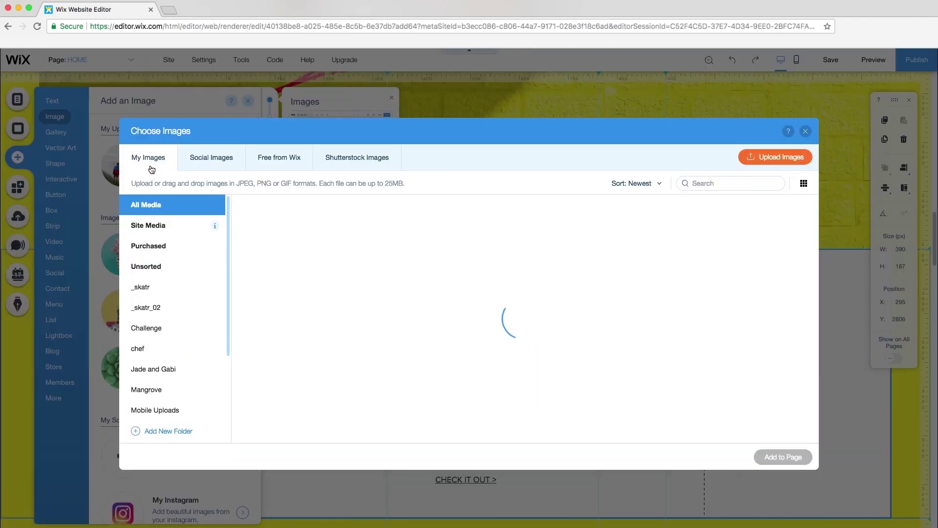
{"action": "left_click", "coordinate": [775, 157]}
{"action": "left_click", "coordinate": [439, 58]}
{"action": "left_click", "coordinate": [436, 69]}
{"action": "double_click", "coordinate": [541, 80]}
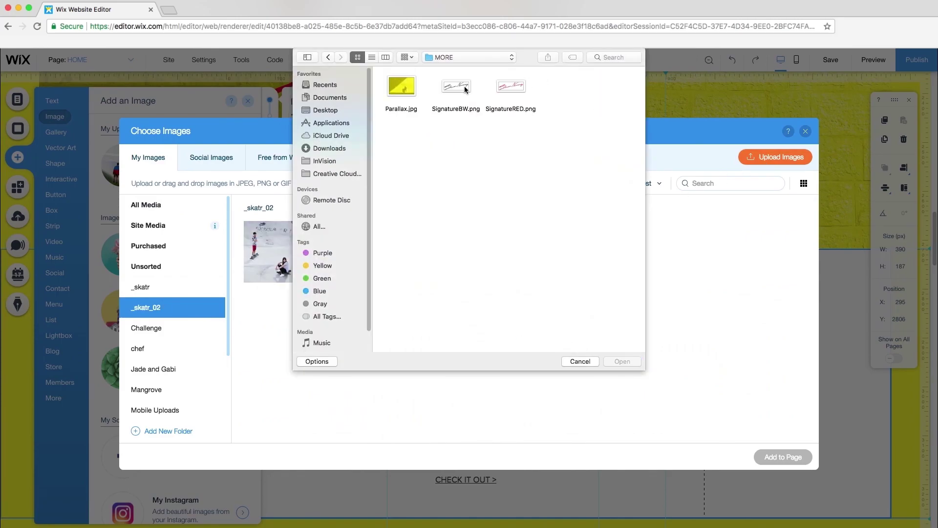
{"action": "double_click", "coordinate": [465, 87]}
{"action": "left_click", "coordinate": [558, 386]}
{"action": "left_click", "coordinate": [783, 456]}
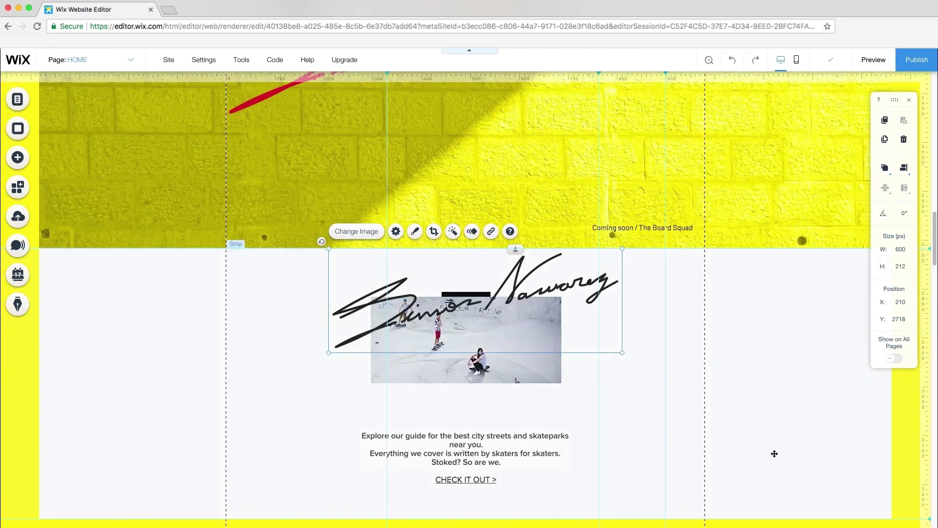
{"action": "mouse_move", "coordinate": [482, 310]}
{"action": "left_mouse_down"}
{"action": "mouse_move", "coordinate": [448, 338]}
{"action": "mouse_move", "coordinate": [492, 392]}
{"action": "left_mouse_up"}
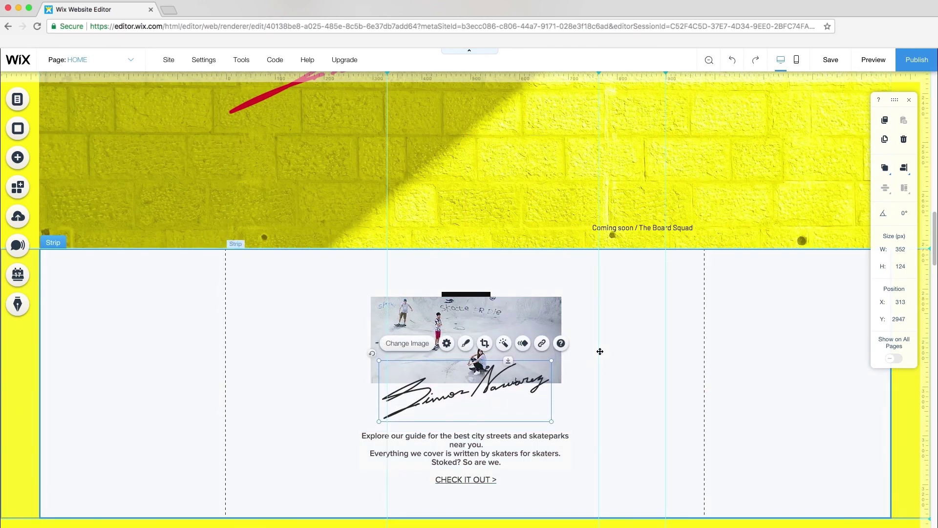
Shift the skatepark image, black signature and text slightly upward together with the black bar, and save the site
{"action": "left_click", "coordinate": [492, 469], "text": "shift"}
{"action": "left_click", "coordinate": [474, 293], "text": "shift"}
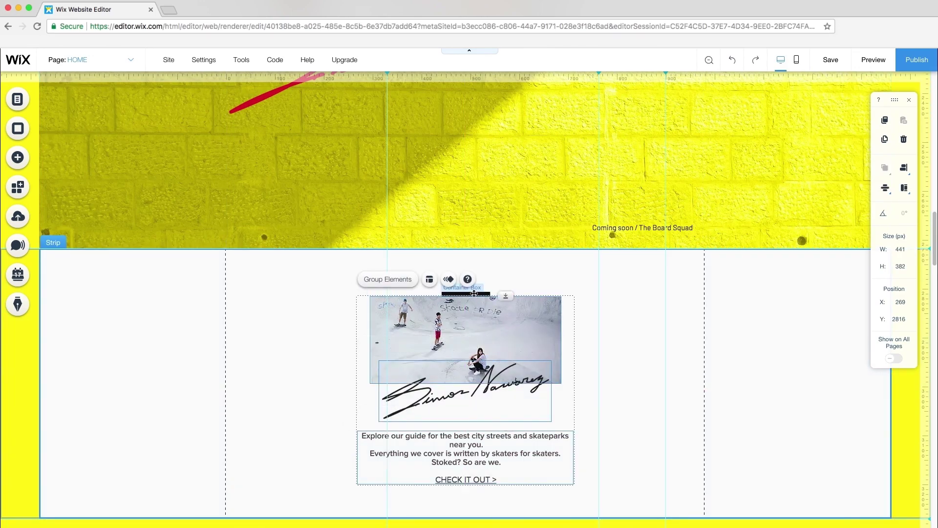
{"action": "left_click_drag", "start_coordinate": [474, 294], "coordinate": [474, 290]}
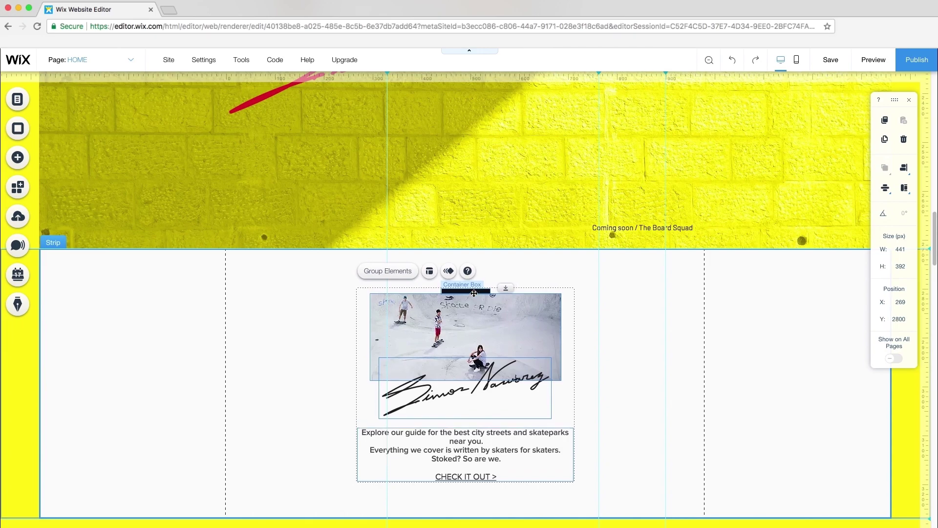
{"action": "left_click", "coordinate": [830, 59]}
Preview the site from the header down to the new skatepark section, and return to editing
{"action": "left_click", "coordinate": [873, 59]}
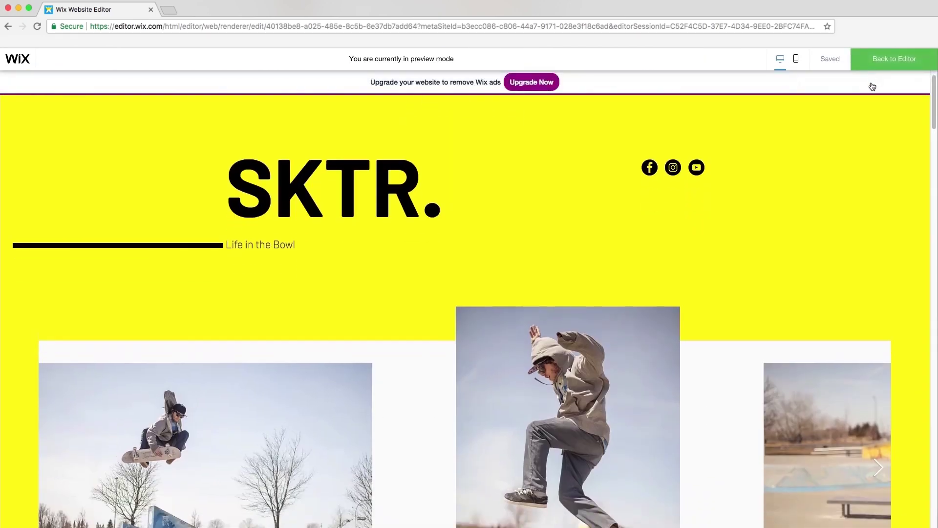
{"action": "scroll", "coordinate": [872, 87], "scroll_direction": "down", "scroll_amount": 10}
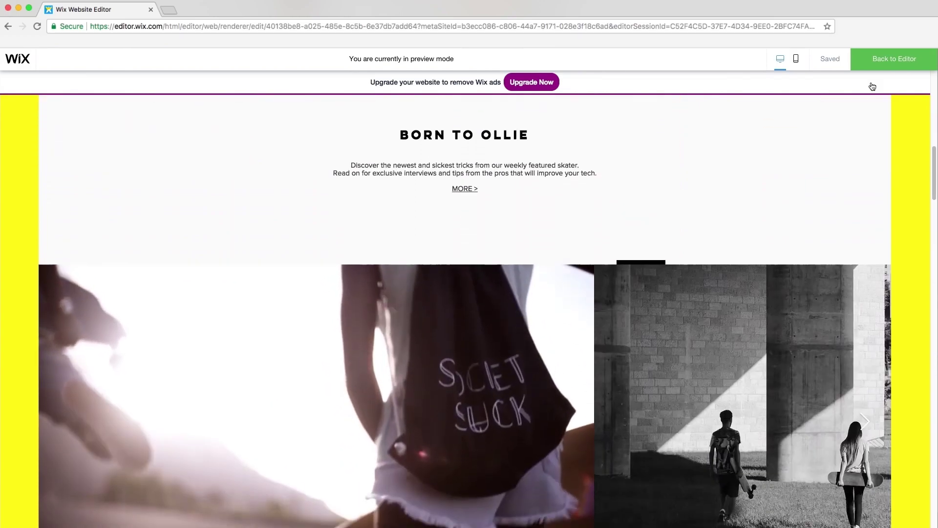
{"action": "scroll", "coordinate": [872, 87], "scroll_direction": "down", "scroll_amount": 8}
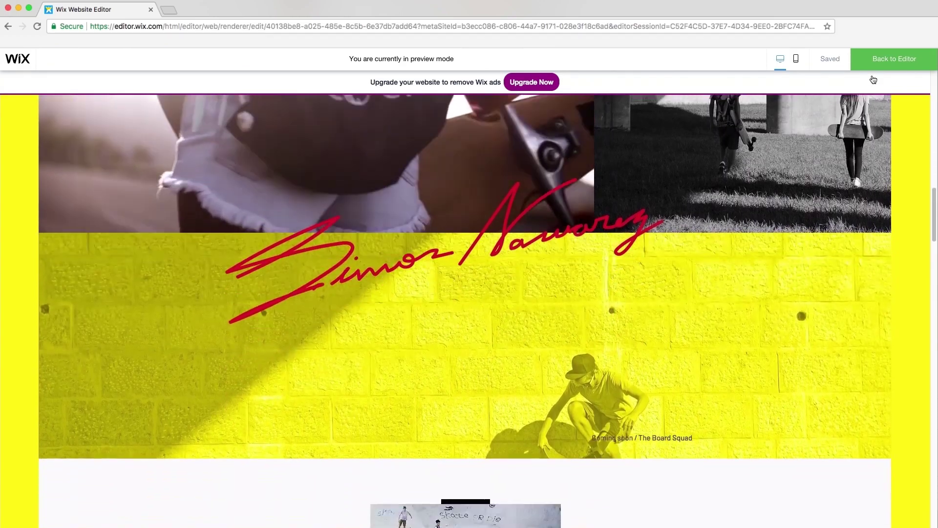
{"action": "scroll", "coordinate": [874, 80], "scroll_direction": "down", "scroll_amount": 3}
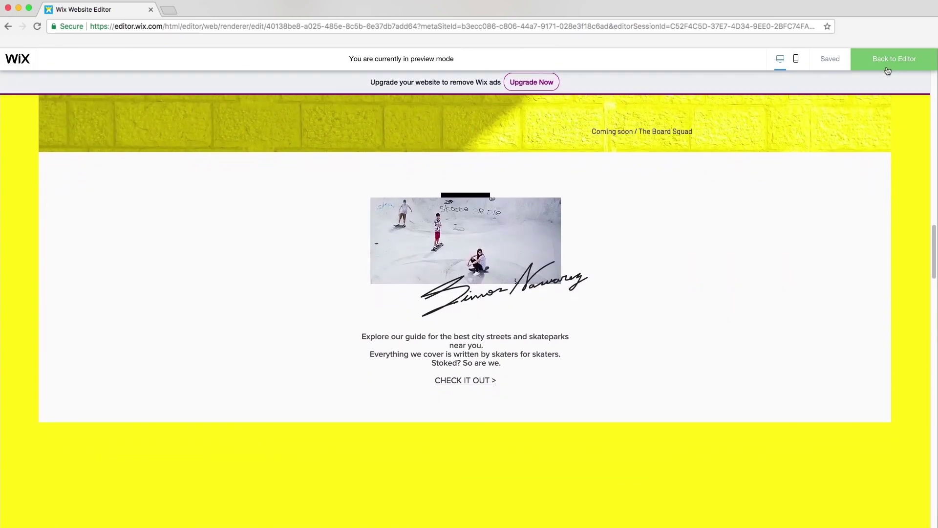
{"action": "left_click", "coordinate": [890, 60]}
Add a grid gallery in the yellow area below the white strip and delete all its sample images
{"action": "scroll", "coordinate": [53, 169], "scroll_direction": "down", "scroll_amount": 2}
{"action": "left_click", "coordinate": [18, 156]}
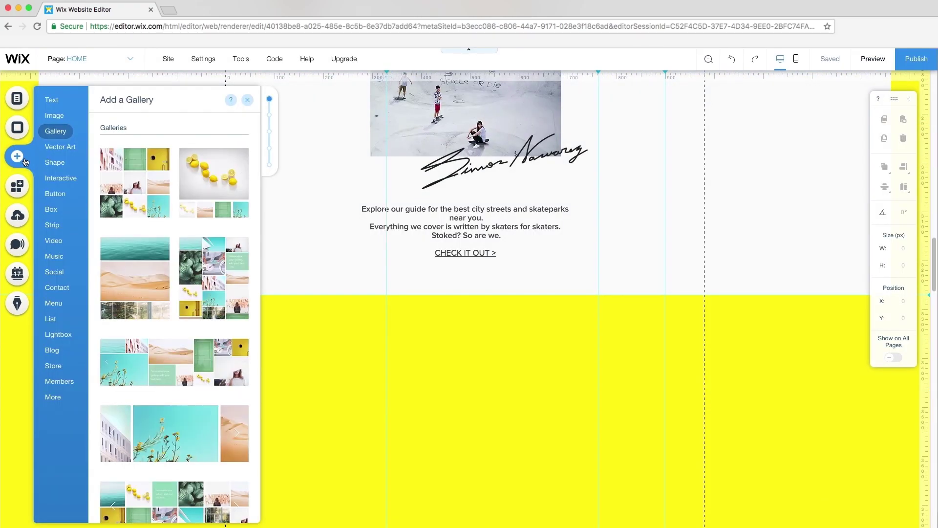
{"action": "left_click_drag", "start_coordinate": [95, 154], "coordinate": [566, 441]}
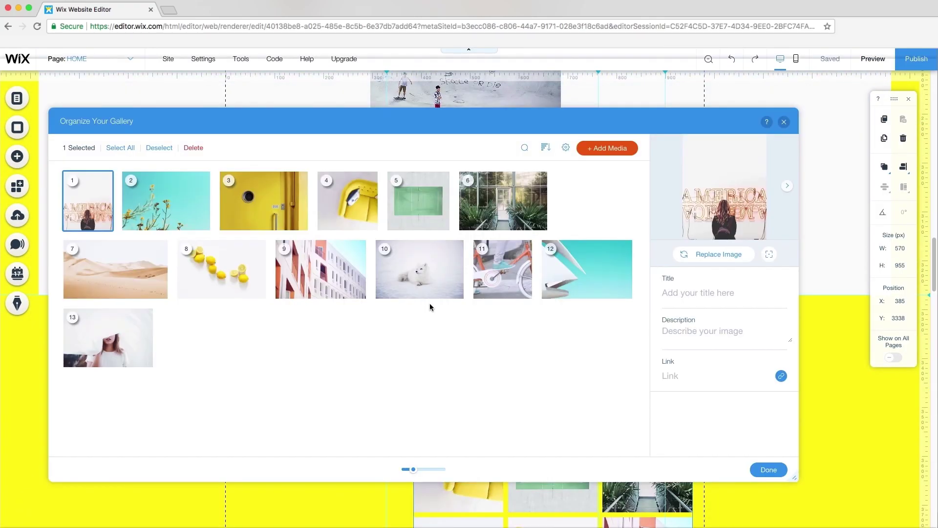
{"action": "left_click", "coordinate": [120, 148]}
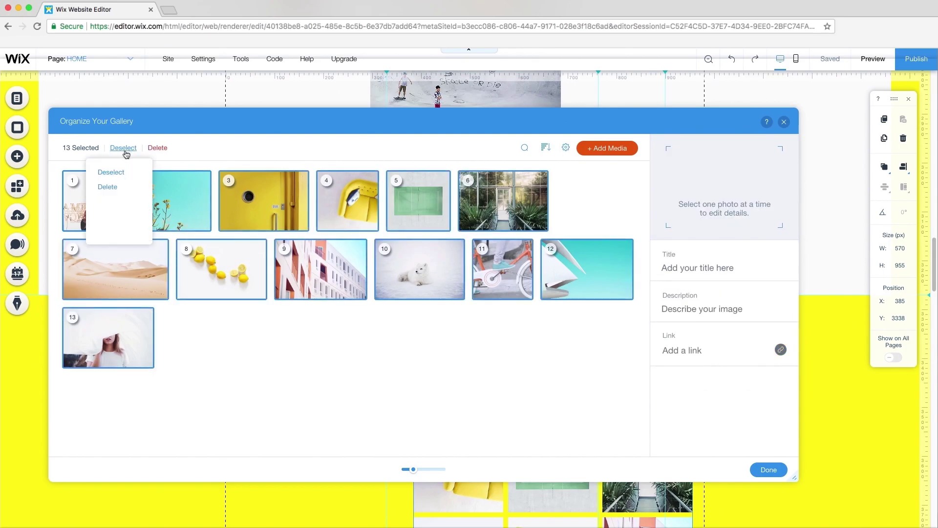
{"action": "left_click", "coordinate": [107, 187]}
Fill the empty gallery with the seven skateboarding photos from the media library
{"action": "left_click", "coordinate": [611, 152]}
{"action": "left_click", "coordinate": [609, 173]}
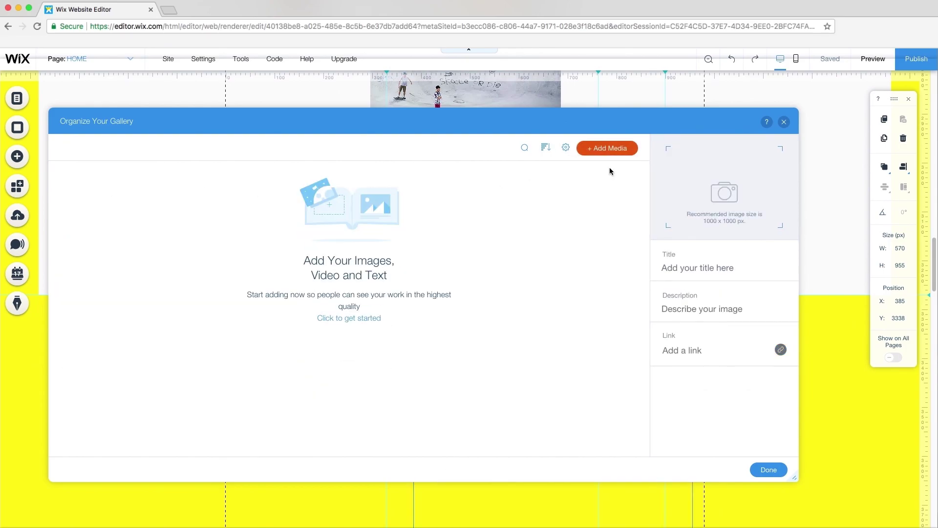
{"action": "left_click", "coordinate": [147, 327]}
{"action": "left_click", "coordinate": [274, 251]}
{"action": "left_click", "coordinate": [344, 251]}
{"action": "left_click", "coordinate": [413, 251]}
{"action": "left_click", "coordinate": [483, 251]}
{"action": "left_click", "coordinate": [782, 456]}
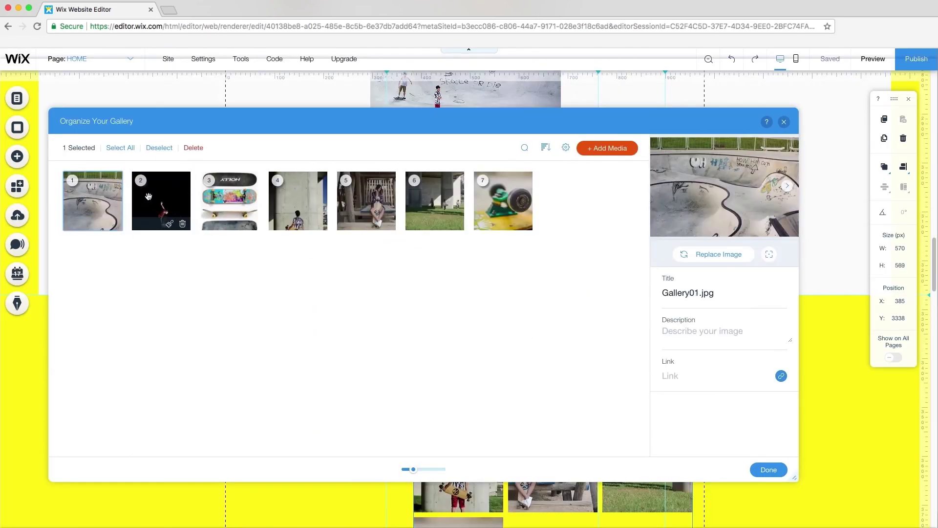
{"action": "left_click", "coordinate": [769, 470]}
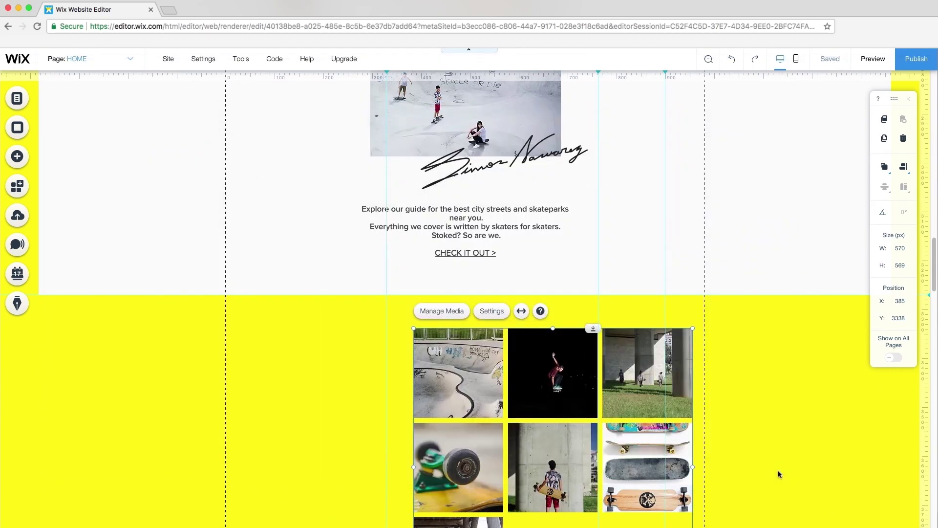
Give the gallery a Collage layout with thumbnail size 30, spacing 0 and density 80, and place it directly beneath the white strip
{"action": "left_click", "coordinate": [491, 311]}
{"action": "left_click", "coordinate": [59, 142]}
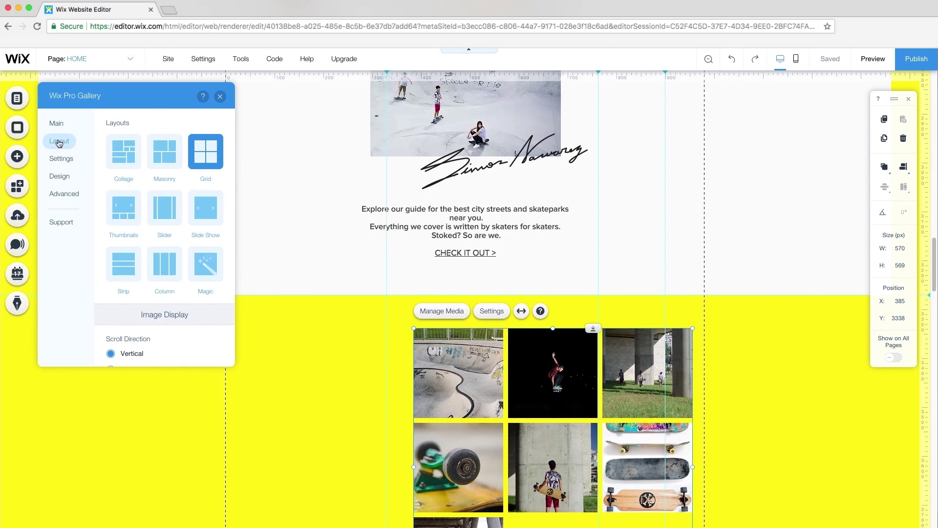
{"action": "left_click", "coordinate": [116, 151]}
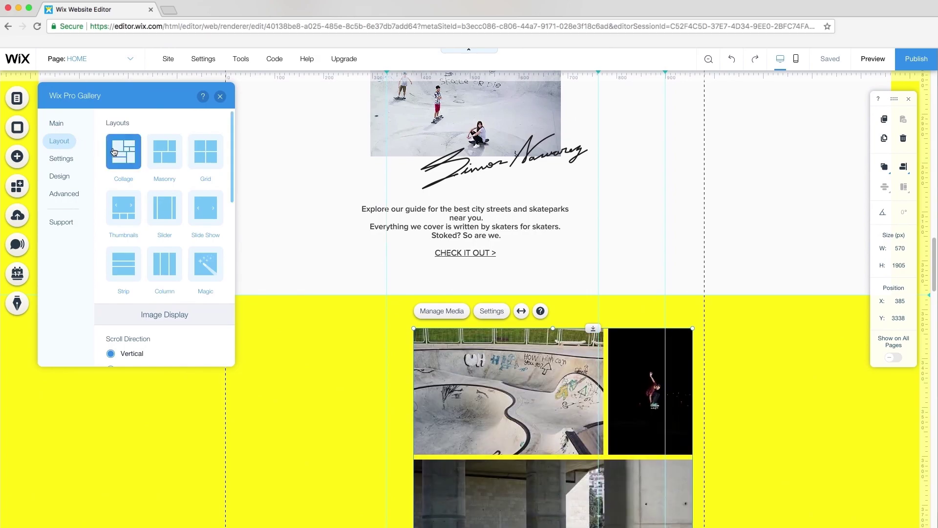
{"action": "scroll", "coordinate": [114, 152], "scroll_direction": "down", "scroll_amount": 5}
{"action": "type", "text": "30"}
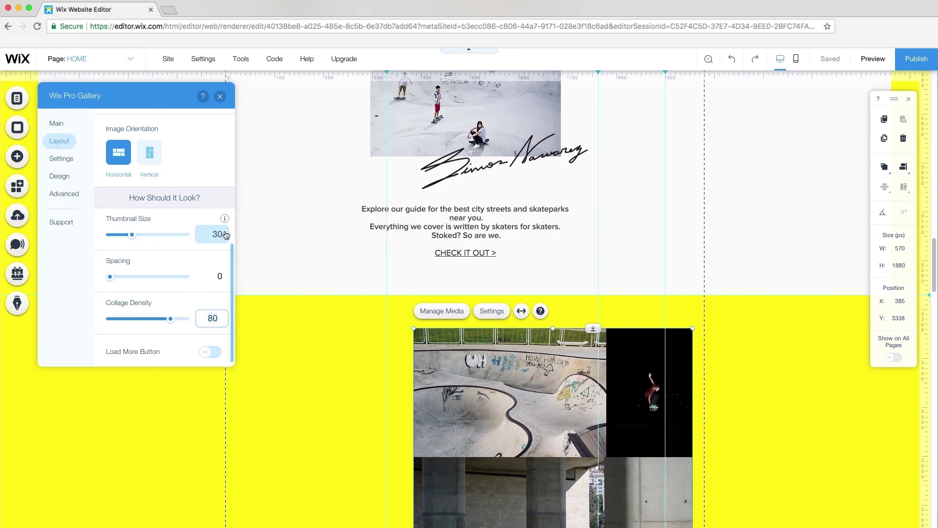
{"action": "left_click", "coordinate": [220, 96]}
Set the gallery's hover overlay to yellow at 80% and its icon color to black
{"action": "left_click", "coordinate": [483, 314]}
{"action": "left_click", "coordinate": [57, 177]}
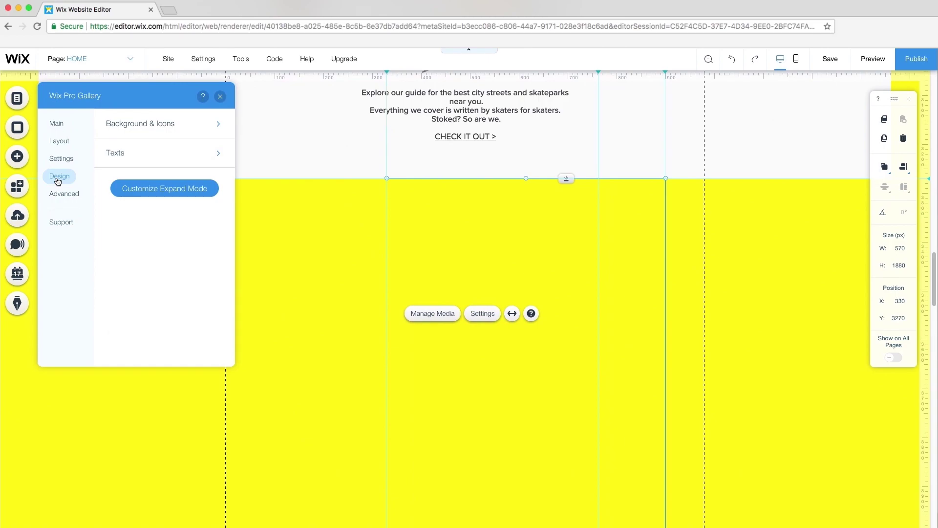
{"action": "left_click", "coordinate": [192, 126]}
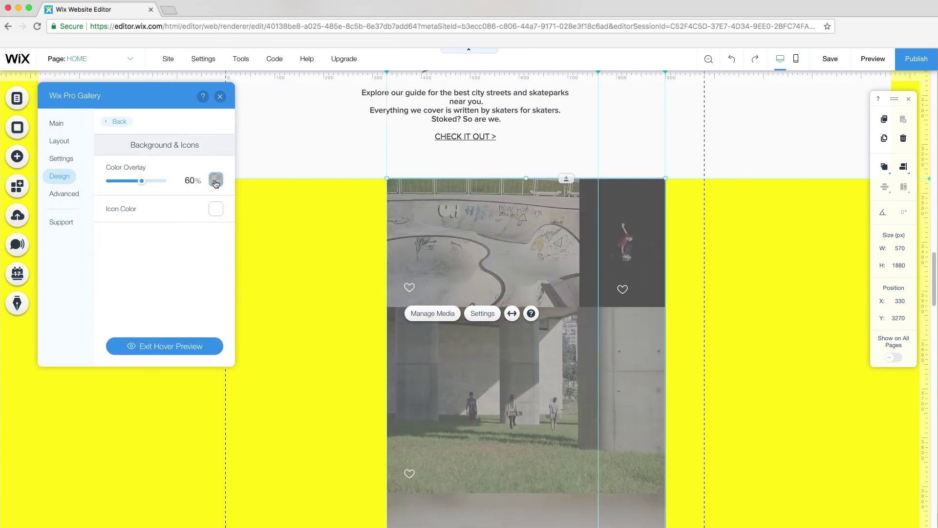
{"action": "left_click", "coordinate": [215, 181]}
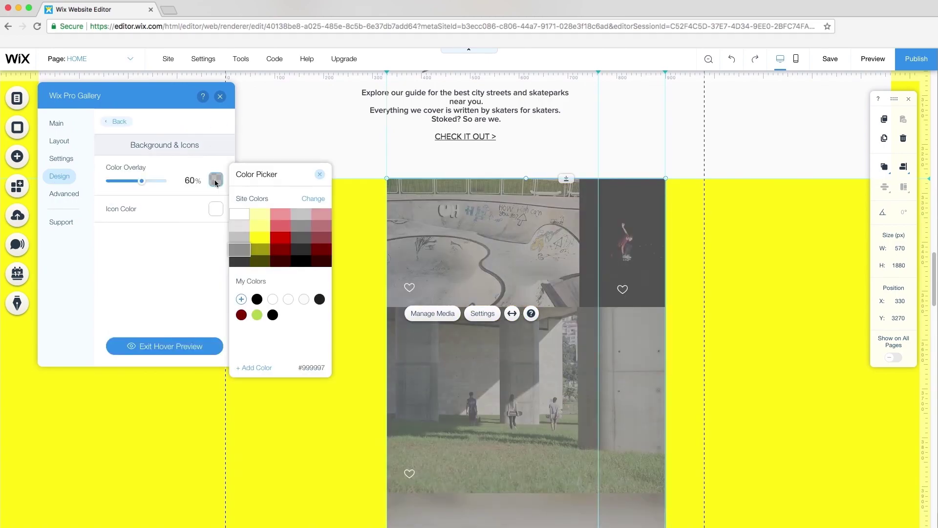
{"action": "left_click", "coordinate": [263, 241]}
{"action": "left_click", "coordinate": [190, 180]}
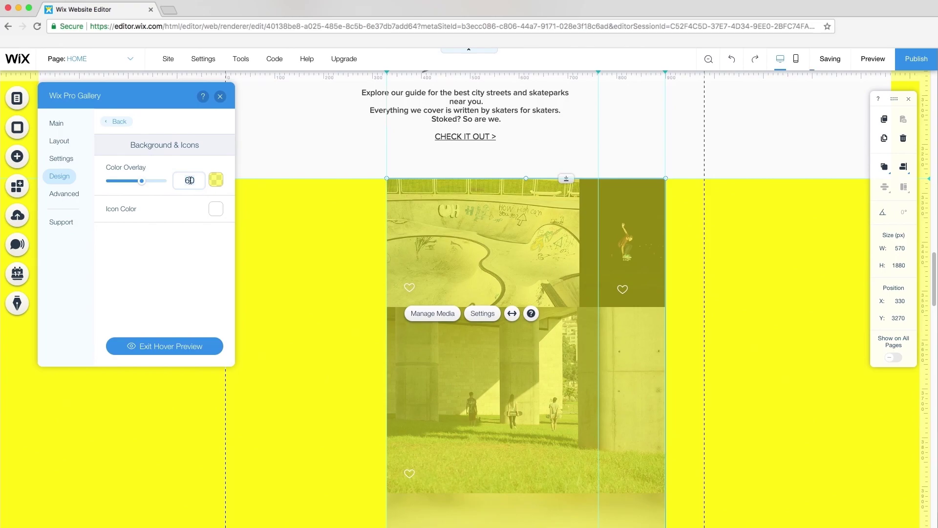
{"action": "left_click", "coordinate": [217, 209]}
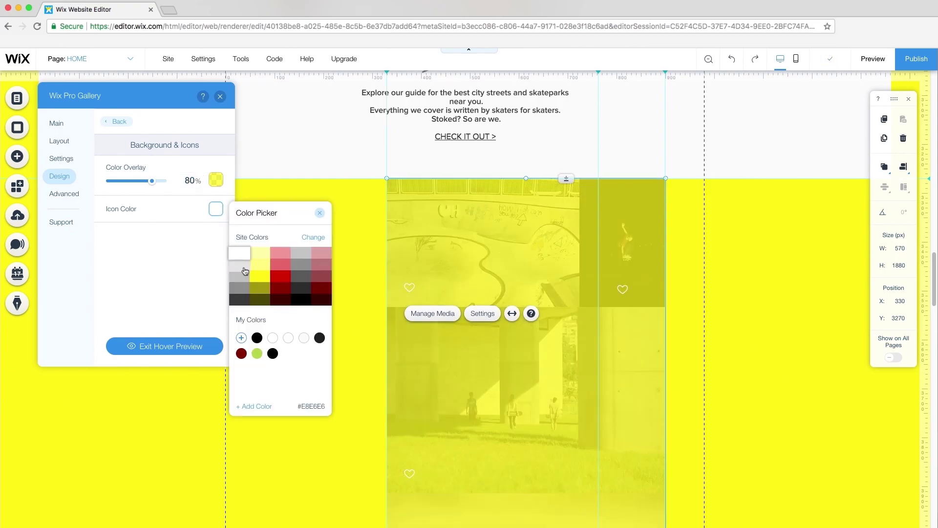
{"action": "left_click", "coordinate": [321, 213]}
Customize the gallery's expand mode to omit the link, use a yellow background and style the title as Heading 5
{"action": "left_click", "coordinate": [62, 178]}
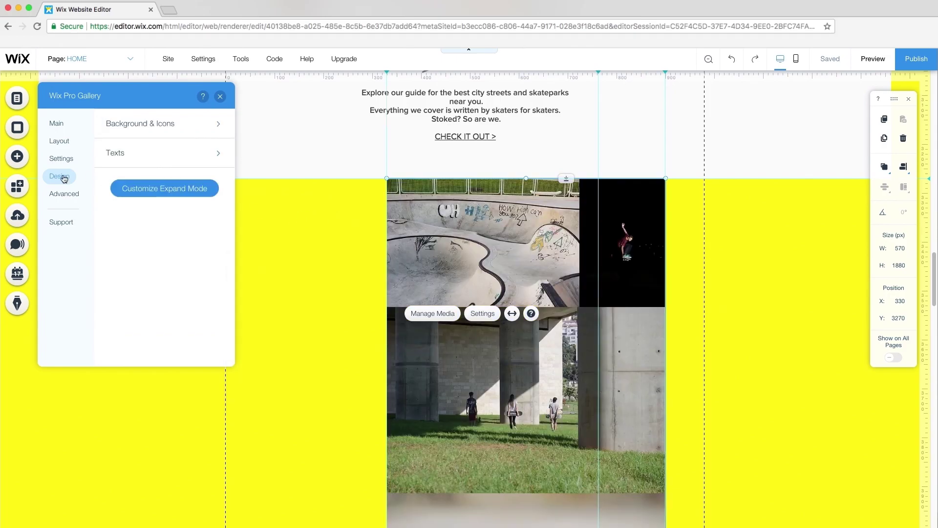
{"action": "left_click", "coordinate": [165, 189]}
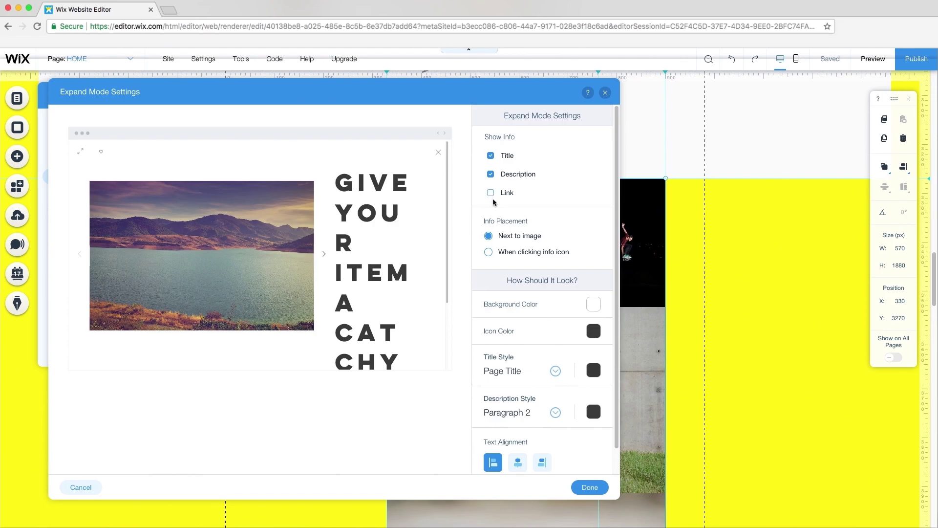
{"action": "left_click", "coordinate": [593, 304]}
{"action": "left_click", "coordinate": [677, 400]}
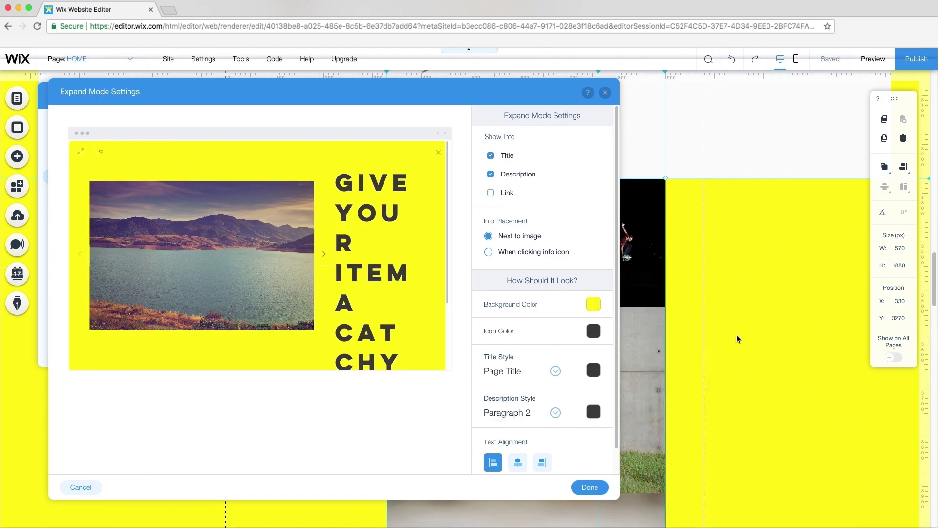
{"action": "left_click", "coordinate": [555, 371]}
{"action": "left_click", "coordinate": [716, 403]}
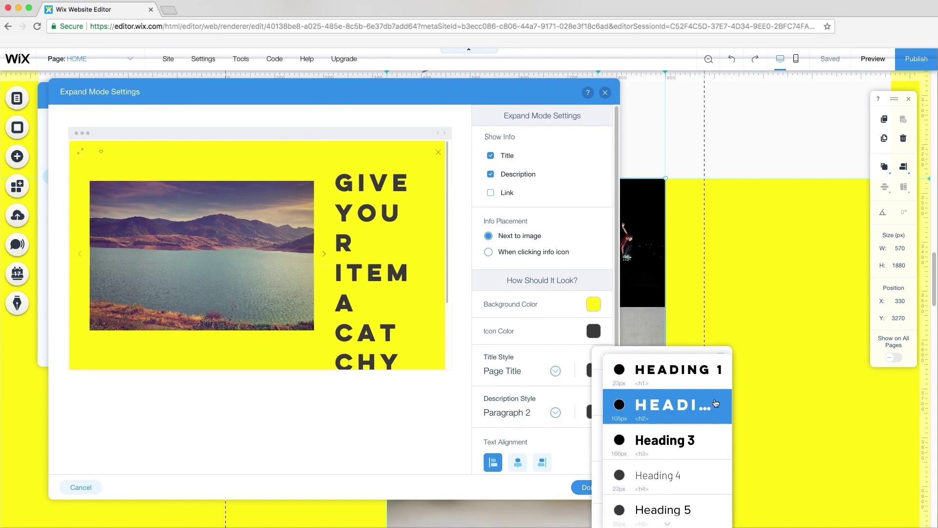
{"action": "left_click", "coordinate": [683, 510]}
{"action": "left_click", "coordinate": [582, 487]}
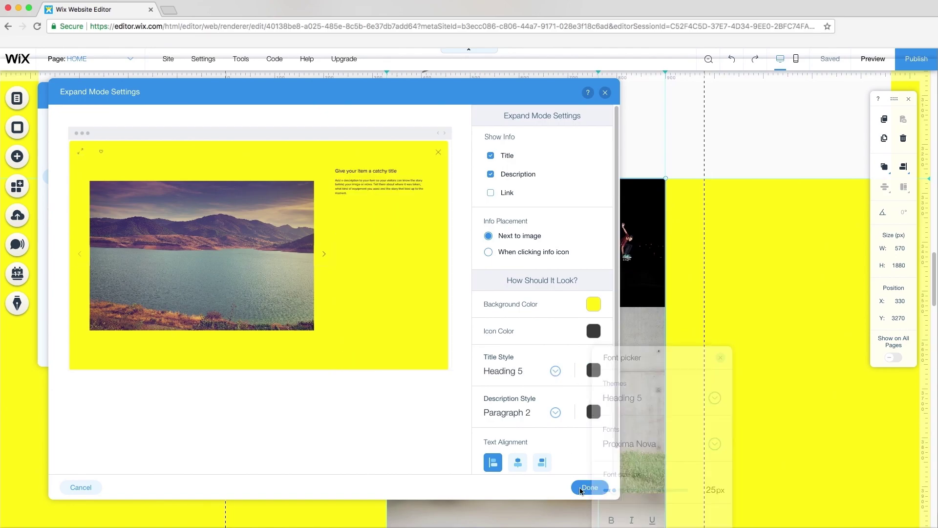
Title the gallery's third photo "Trick Team" and finish organizing the gallery
{"action": "left_click", "coordinate": [444, 314]}
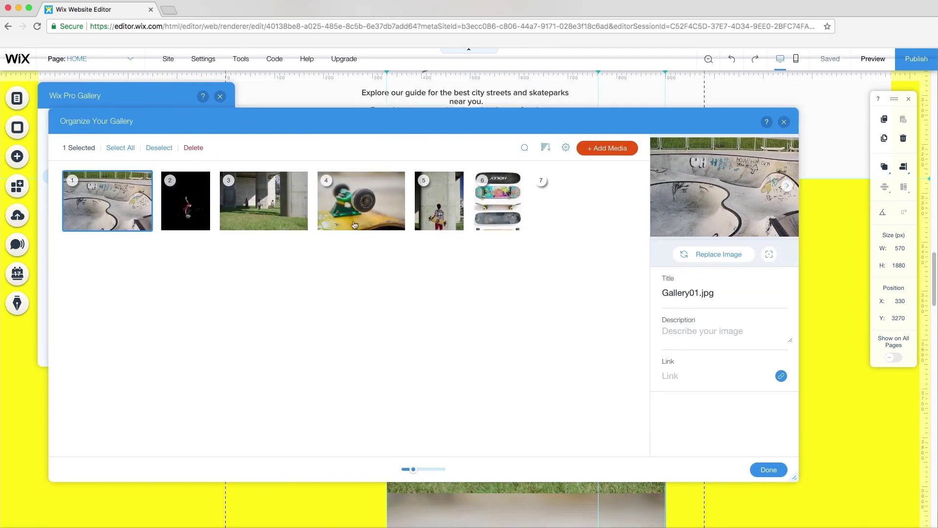
{"action": "left_click", "coordinate": [274, 184]}
{"action": "type", "text": "Trick"}
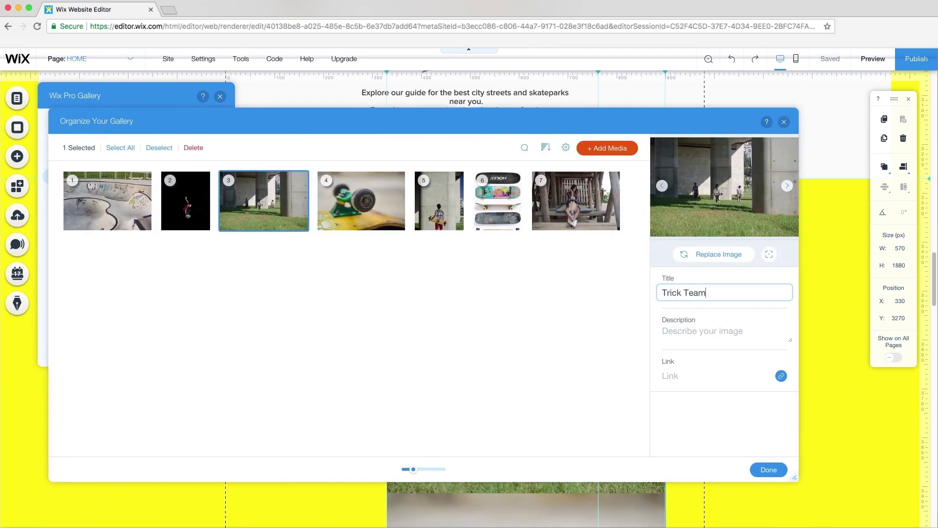
{"action": "type", "text": " Team"}
{"action": "key", "text": "Tab"}
{"action": "left_click", "coordinate": [769, 469]}
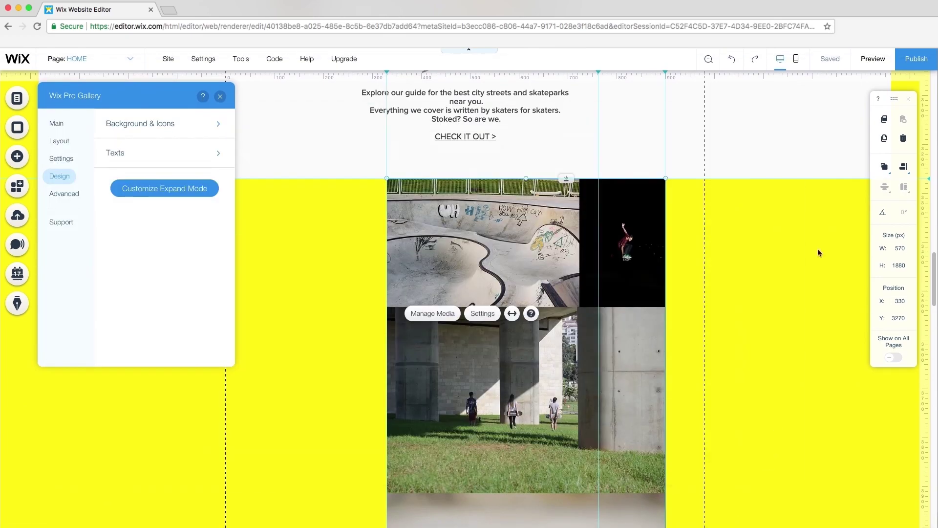
Preview the photo gallery and check the expanded view of the photo with three skaters under the bridge
{"action": "left_click", "coordinate": [873, 59]}
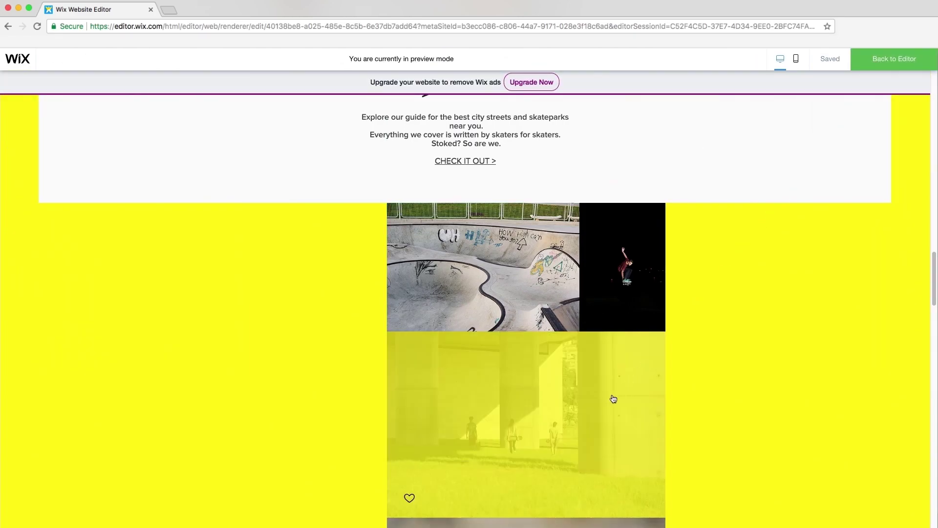
{"action": "left_click", "coordinate": [614, 400]}
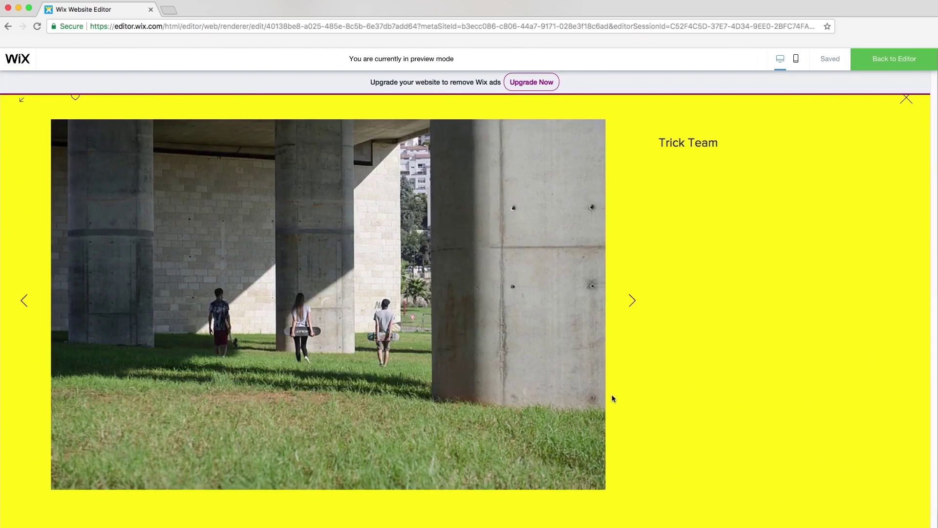
{"action": "left_click", "coordinate": [907, 98]}
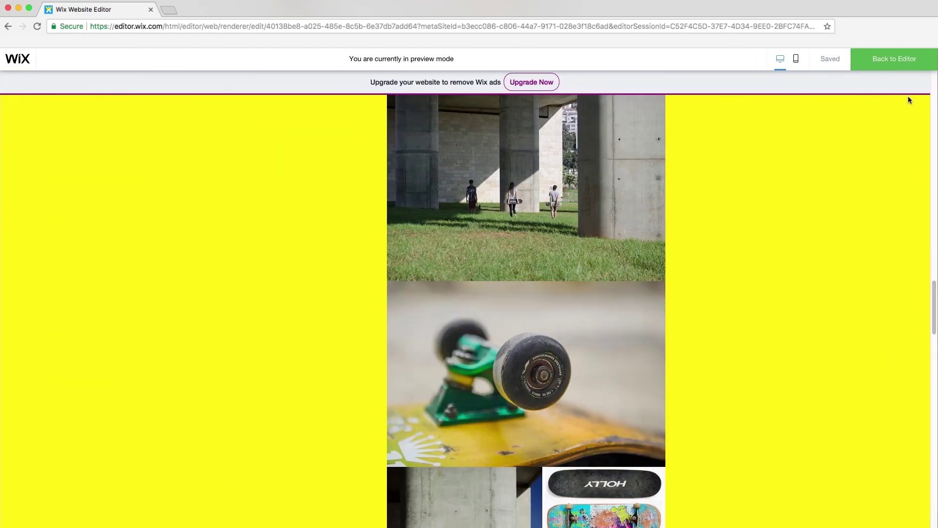
{"action": "left_click", "coordinate": [891, 62]}
Add a Heading 2 reading "FREEZE FRAME", rotated 270° and placed vertically beside the photo gallery
{"action": "left_click", "coordinate": [17, 157]}
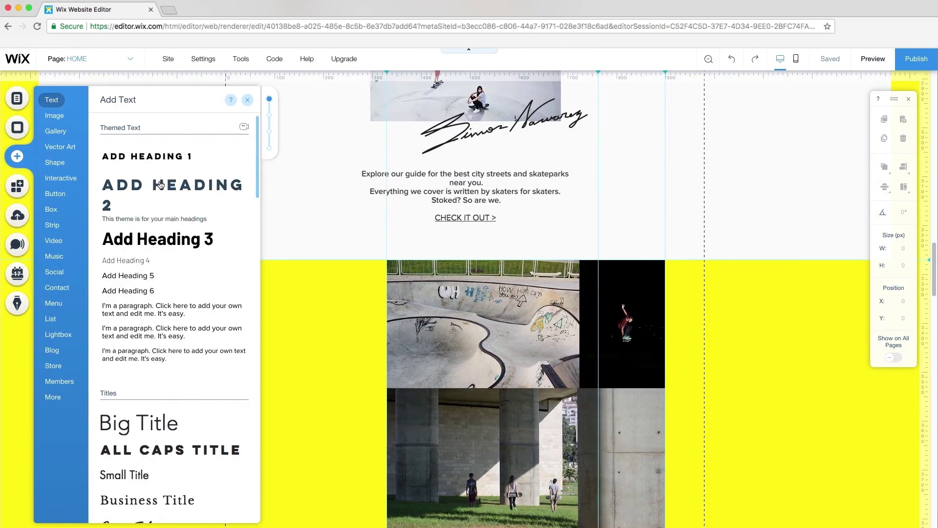
{"action": "left_click_drag", "start_coordinate": [161, 185], "coordinate": [300, 323]}
{"action": "type", "text": "FREEZE FRAME"}
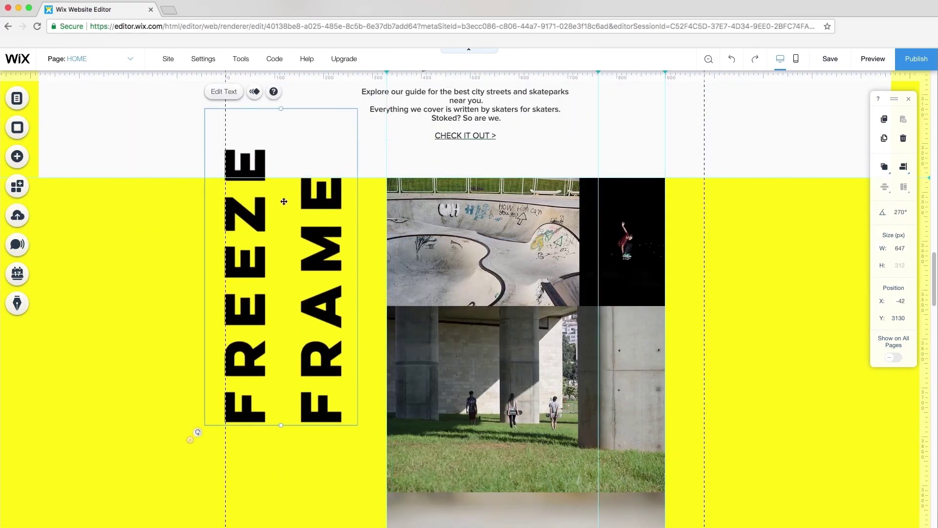
Add a black box 10 px wide and 200 px high as a vertical bar beneath the FREEZE FRAME heading
{"action": "left_click", "coordinate": [17, 156]}
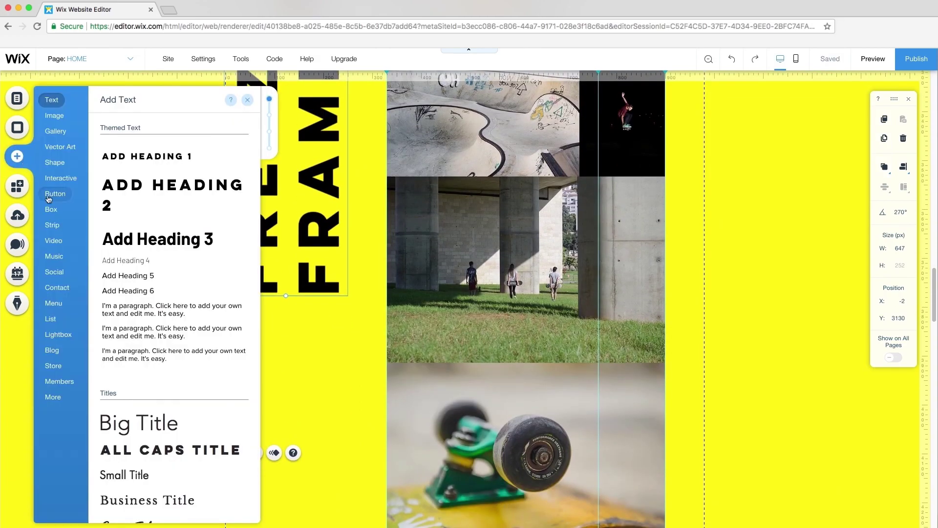
{"action": "left_click", "coordinate": [51, 209]}
{"action": "left_click_drag", "start_coordinate": [139, 170], "coordinate": [408, 430]}
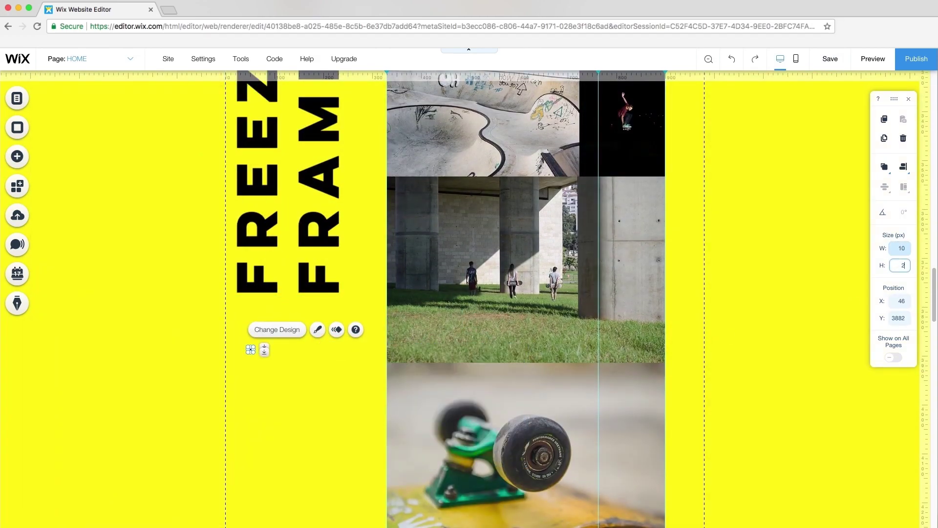
{"action": "left_click_drag", "start_coordinate": [250, 395], "coordinate": [335, 356]}
{"action": "left_click", "coordinate": [17, 156]}
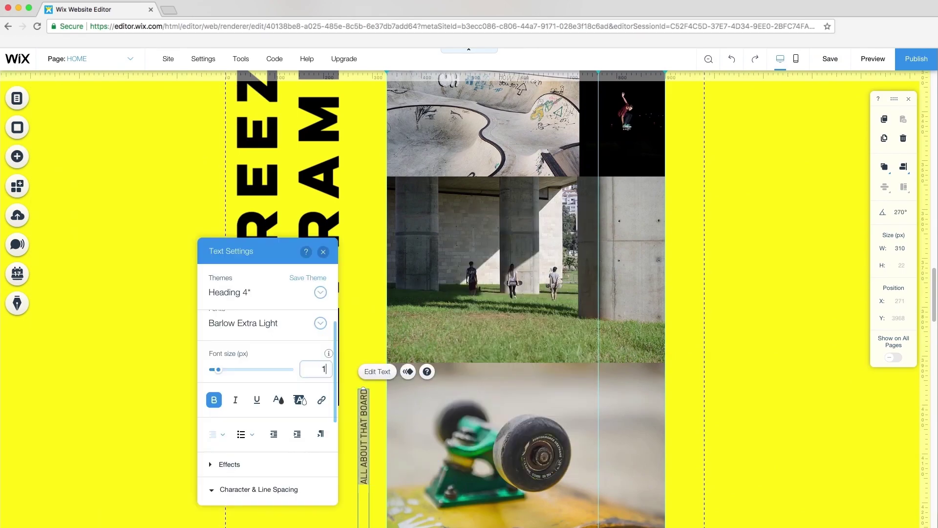
{"action": "left_click", "coordinate": [670, 417]}
Add a light classic strip at Y 4983, 554 px high, behind the lower half of the gallery's last photo
{"action": "scroll", "coordinate": [670, 417], "scroll_direction": "down", "scroll_amount": 15}
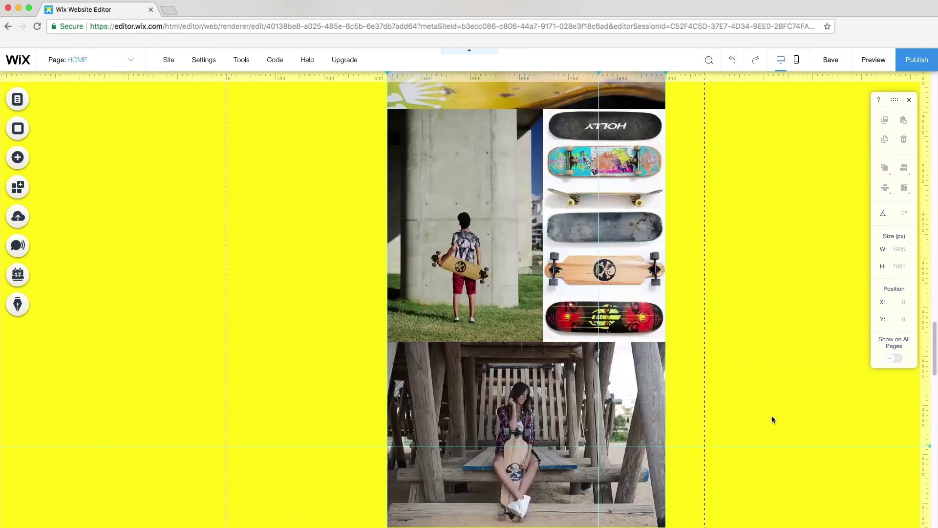
{"action": "left_click", "coordinate": [17, 157]}
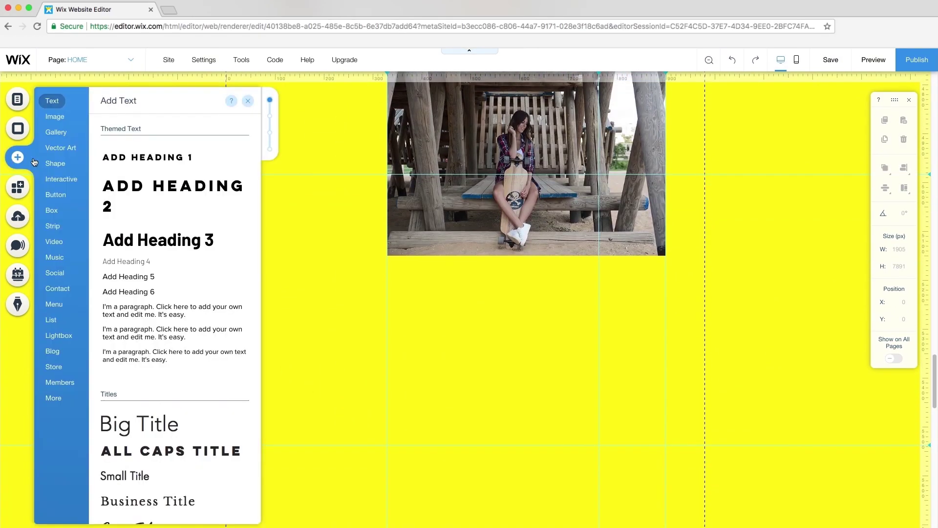
{"action": "left_click", "coordinate": [52, 226]}
{"action": "left_click", "coordinate": [270, 199]}
{"action": "left_click", "coordinate": [215, 368]}
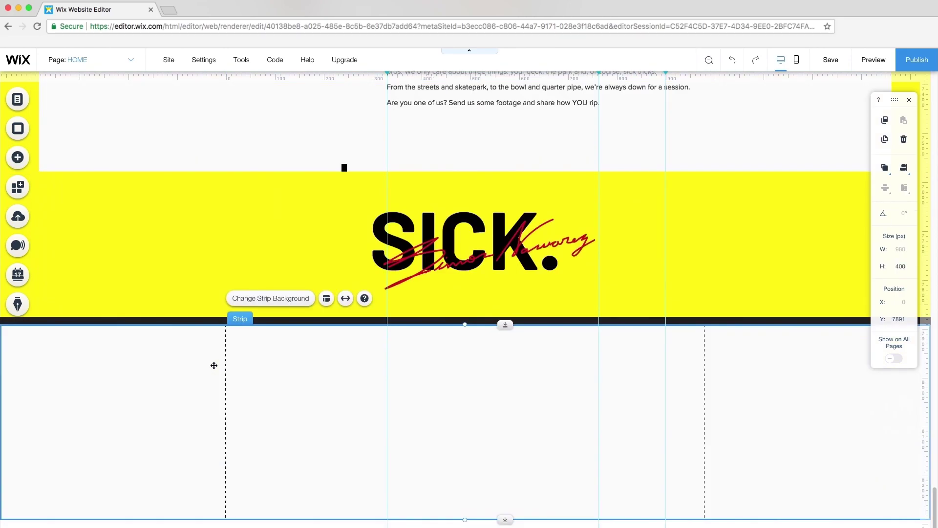
{"action": "left_click", "coordinate": [883, 187]}
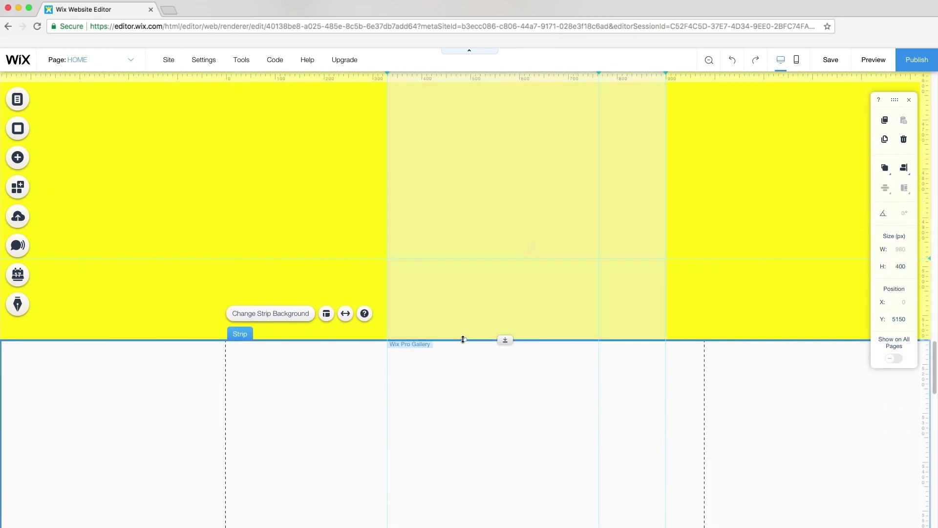
{"action": "left_click_drag", "start_coordinate": [463, 339], "coordinate": [465, 258]}
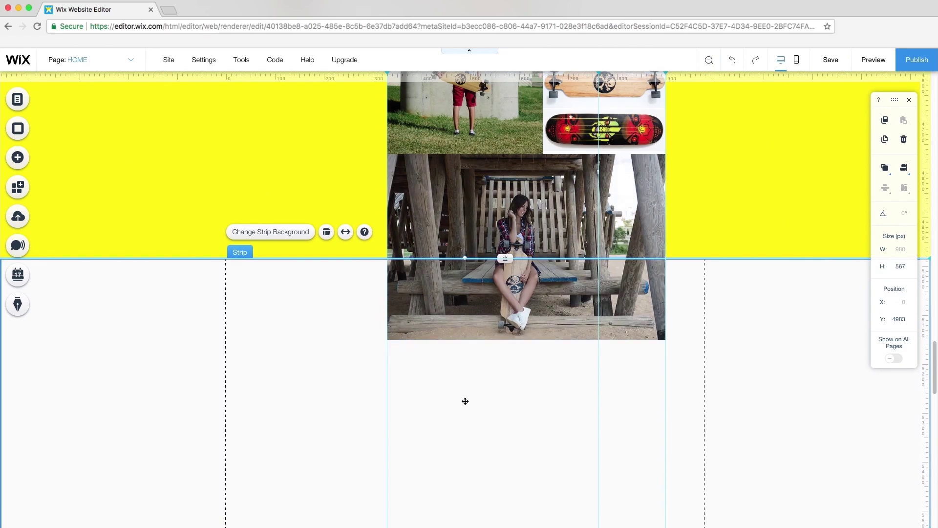
{"action": "left_click_drag", "start_coordinate": [465, 527], "coordinate": [465, 521]}
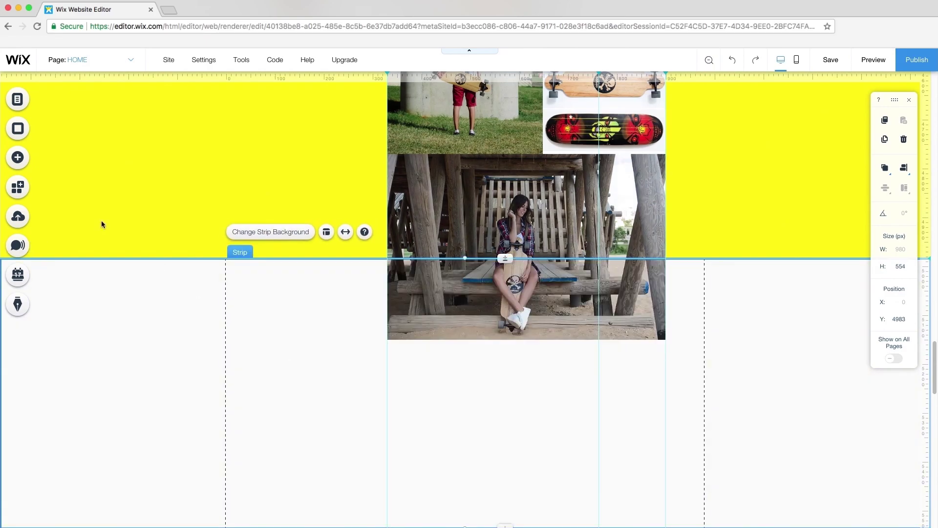
Add a Heading 1 reading "ABOUT" on the light strip, just below the gallery's last photo
{"action": "left_click", "coordinate": [19, 160]}
{"action": "left_click", "coordinate": [120, 161]}
{"action": "left_click_drag", "start_coordinate": [414, 374], "coordinate": [410, 377]}
Add a widened Paragraph 1 text under ABOUT, paste in the TRICK lifestyle hub description and align it with the heading
{"action": "left_click", "coordinate": [18, 158]}
{"action": "left_click", "coordinate": [147, 311]}
{"action": "left_click_drag", "start_coordinate": [542, 442], "coordinate": [656, 442]}
{"action": "left_click_drag", "start_coordinate": [524, 452], "coordinate": [524, 504]}
{"action": "double_click", "coordinate": [467, 439]}
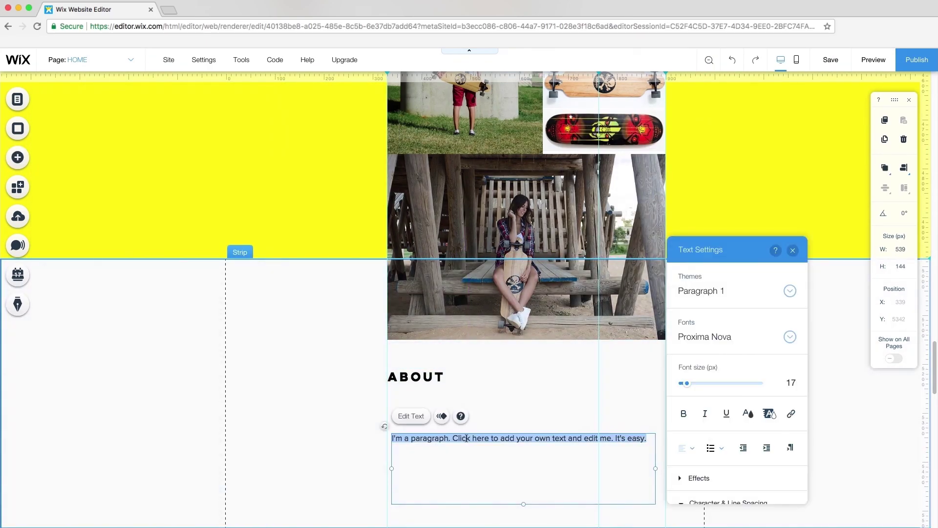
{"action": "type", "text": "Launched in 2016, TRICK is a lifestyle hub for skaters - from old school greats to the latest crew of pros. We only care about three things: your deck, the park and, of course, sick tricks.  From the streets and skatepark, to the bowl and quarter pipe, we’re always down for a session.  Are you one of us? Send us some footage and share how YOU rip."}
{"action": "left_click_drag", "start_coordinate": [425, 464], "coordinate": [425, 462]}
{"action": "left_click_drag", "start_coordinate": [425, 462], "coordinate": [421, 443]}
Add a black box 10 px wide and 30 px high and place it at the About strip's upper edge, X 230
{"action": "left_click", "coordinate": [18, 157]}
{"action": "left_click", "coordinate": [52, 210]}
{"action": "left_click", "coordinate": [142, 176]}
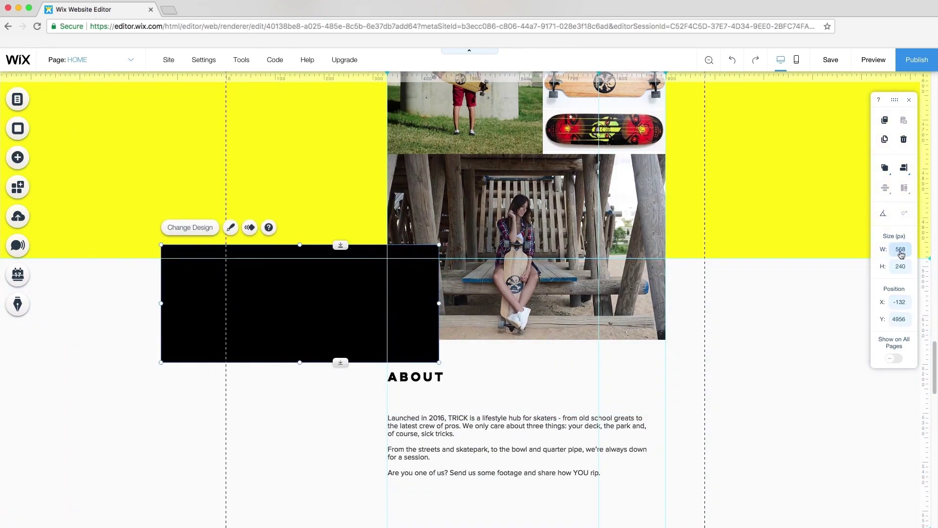
{"action": "left_click", "coordinate": [902, 255]}
{"action": "type", "text": "10"}
{"action": "key", "text": "Tab"}
{"action": "type", "text": "30"}
{"action": "left_click", "coordinate": [138, 270]}
{"action": "scroll", "coordinate": [138, 271], "scroll_direction": "up", "scroll_amount": 5}
{"action": "left_click_drag", "start_coordinate": [163, 477], "coordinate": [340, 489]}
Copy the small black bar and align the copy with the original at the About strip's lower edge
{"action": "right_click", "coordinate": [341, 285]}
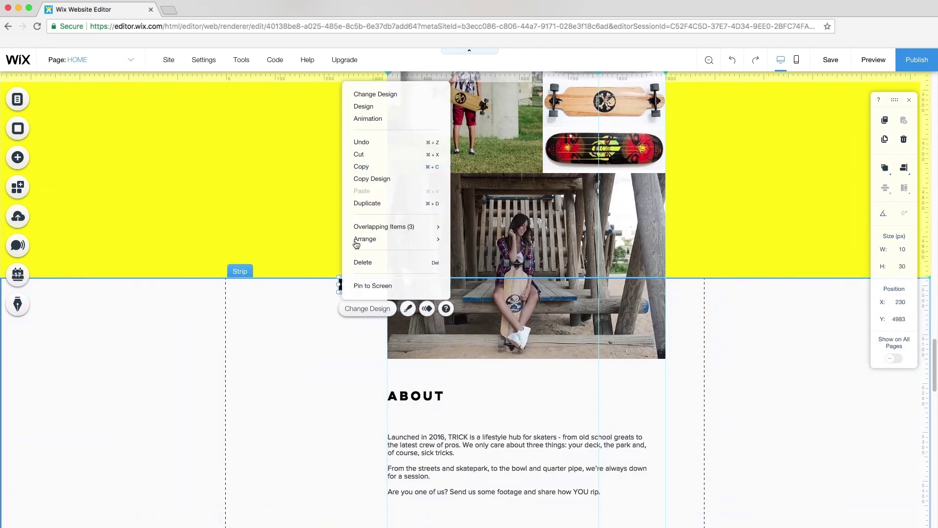
{"action": "left_click", "coordinate": [361, 167]}
{"action": "key", "text": "super+v"}
{"action": "scroll", "coordinate": [354, 414], "scroll_direction": "down", "scroll_amount": 1}
{"action": "left_click", "coordinate": [350, 165]}
{"action": "left_click", "coordinate": [343, 145]}
{"action": "left_click_drag", "start_coordinate": [341, 155], "coordinate": [340, 152]}
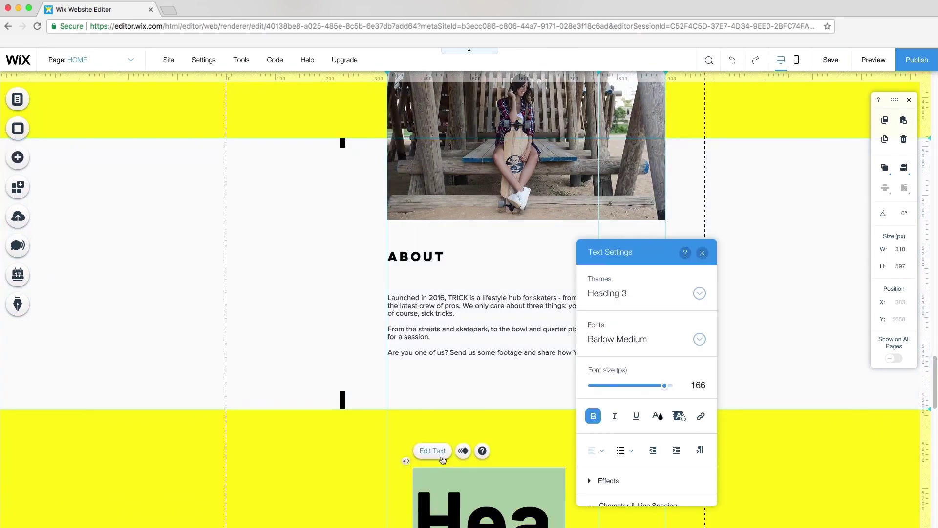
Place the red signature image over the "SICK." heading below the About strip and nudge both upward together
{"action": "scroll", "coordinate": [489, 293], "scroll_direction": "down", "scroll_amount": 3}
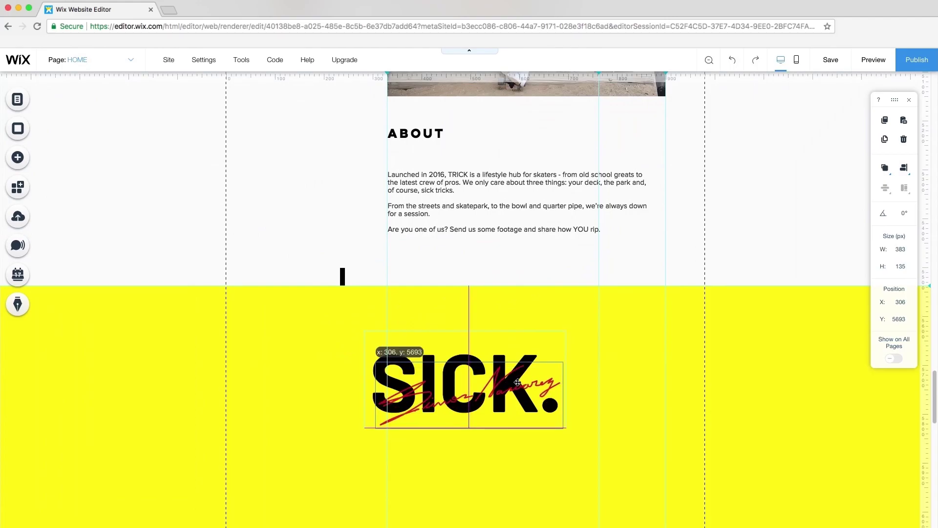
{"action": "left_click_drag", "start_coordinate": [553, 358], "coordinate": [562, 366]}
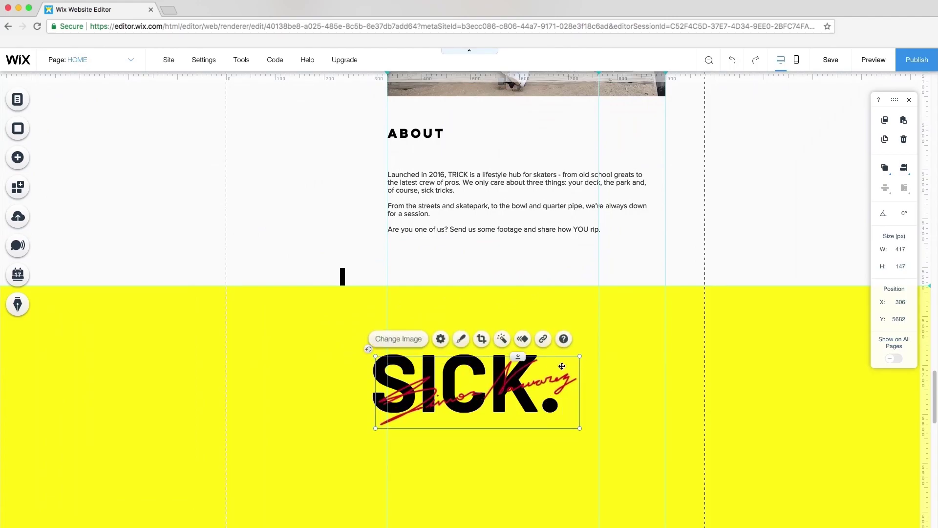
{"action": "left_click", "coordinate": [374, 375], "text": "shift"}
{"action": "key", "text": "shift+Up"}
{"action": "key", "text": "shift+Up"}
{"action": "key", "text": "shift+Up"}
{"action": "key", "text": "shift+Up"}
{"action": "key", "text": "shift+Up"}
Add a black classic strip beneath the SICK. heading and set its height to 20 px
{"action": "left_click", "coordinate": [15, 158]}
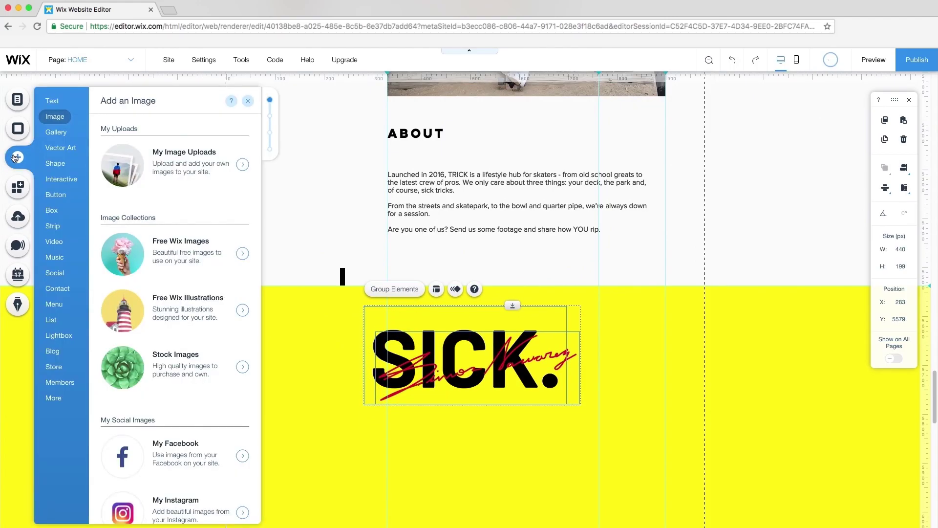
{"action": "mouse_move", "coordinate": [52, 226]}
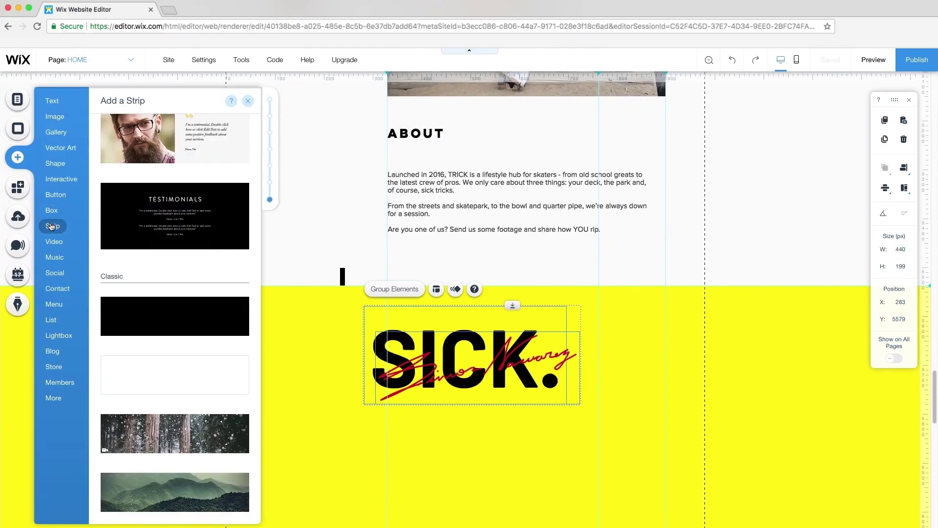
{"action": "left_click_drag", "start_coordinate": [176, 315], "coordinate": [302, 483]}
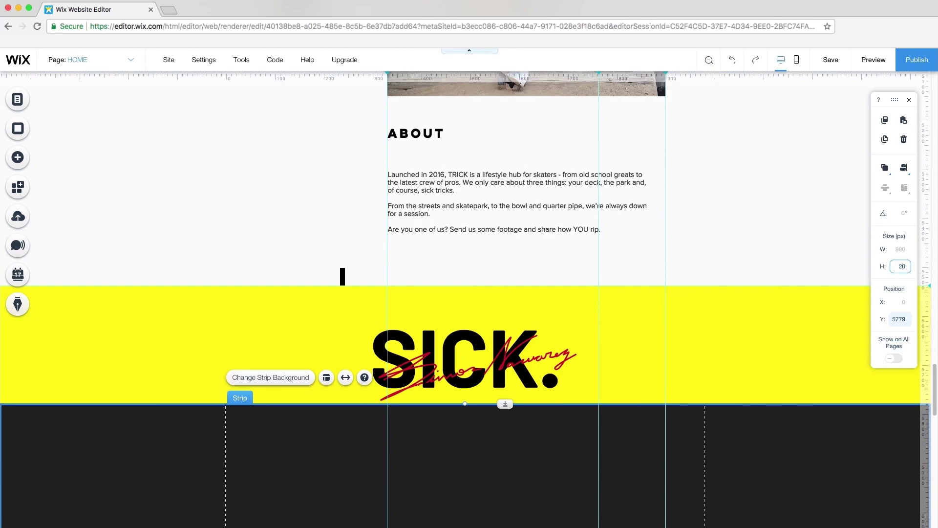
{"action": "left_click", "coordinate": [901, 267]}
{"action": "type", "text": "20"}
{"action": "key", "text": "Return"}
Check the section in preview and set the About strip's full-screen stretch margins to 80 px
{"action": "left_click", "coordinate": [873, 60]}
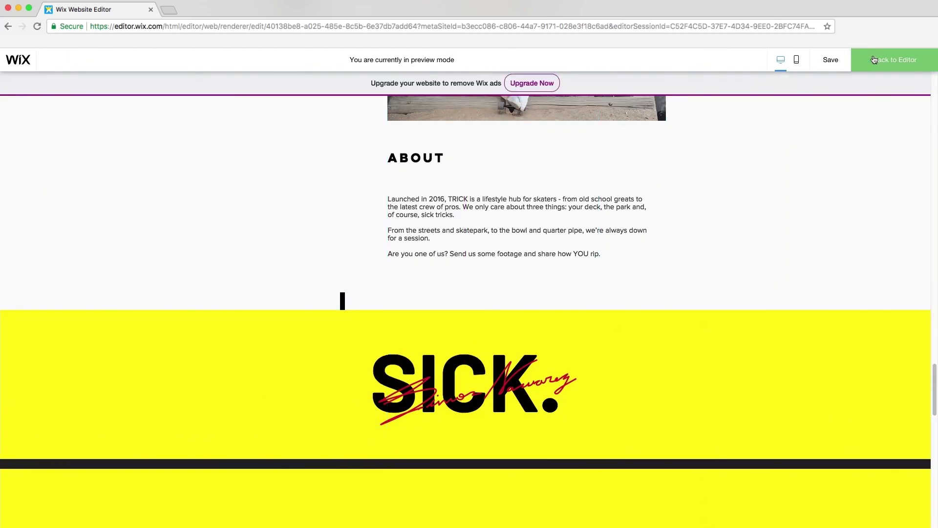
{"action": "left_click", "coordinate": [877, 60]}
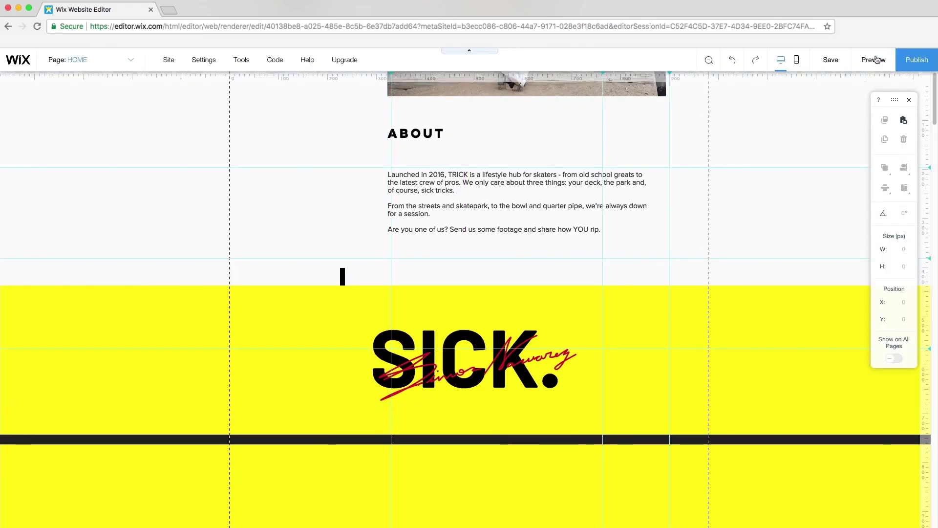
{"action": "left_click", "coordinate": [811, 155]}
{"action": "left_click", "coordinate": [882, 128]}
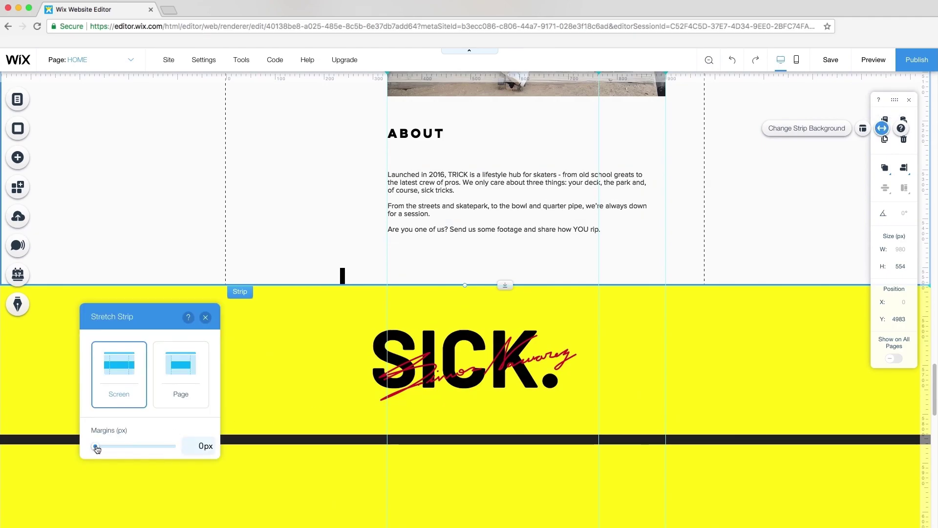
{"action": "left_click_drag", "start_coordinate": [96, 449], "coordinate": [176, 453]}
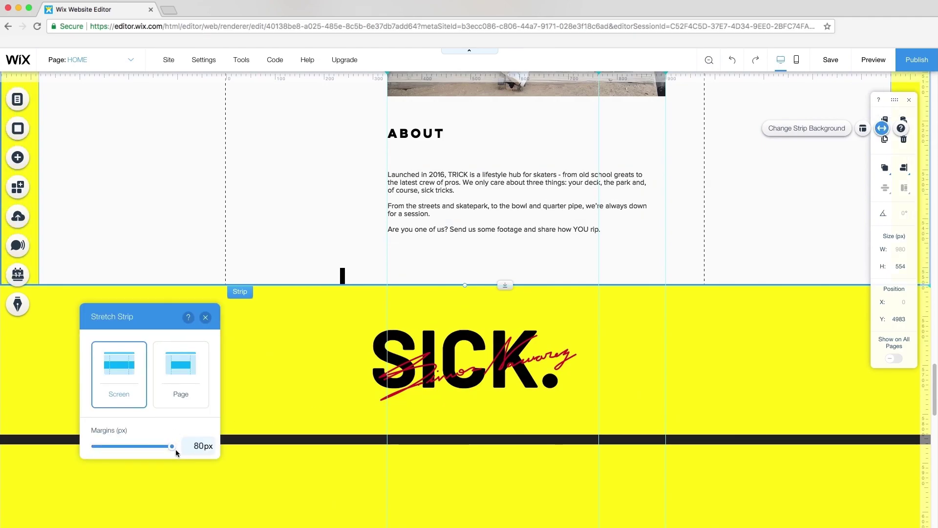
{"action": "left_click", "coordinate": [206, 318]}
Preview the whole page from the SKTR. header down to the SICK. section to review the finished layout
{"action": "scroll", "coordinate": [391, 251], "scroll_direction": "up", "scroll_amount": 5}
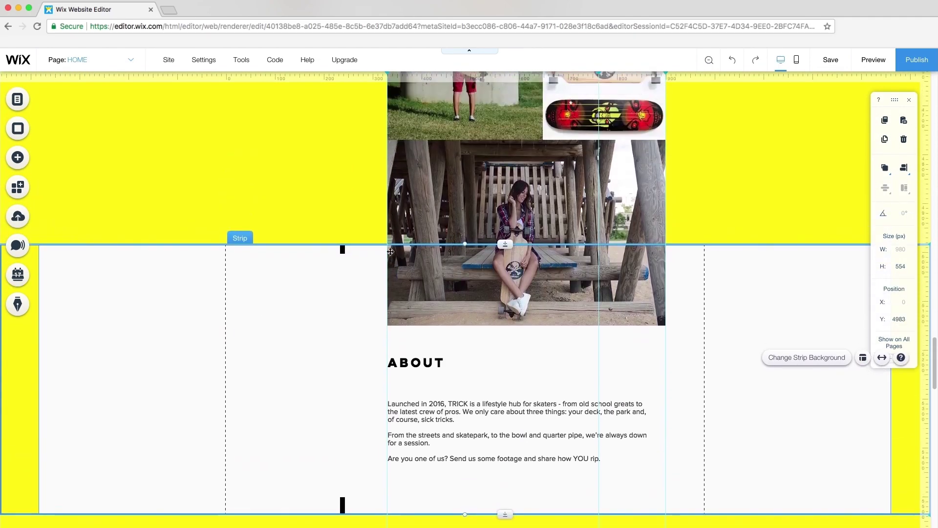
{"action": "left_click", "coordinate": [873, 59]}
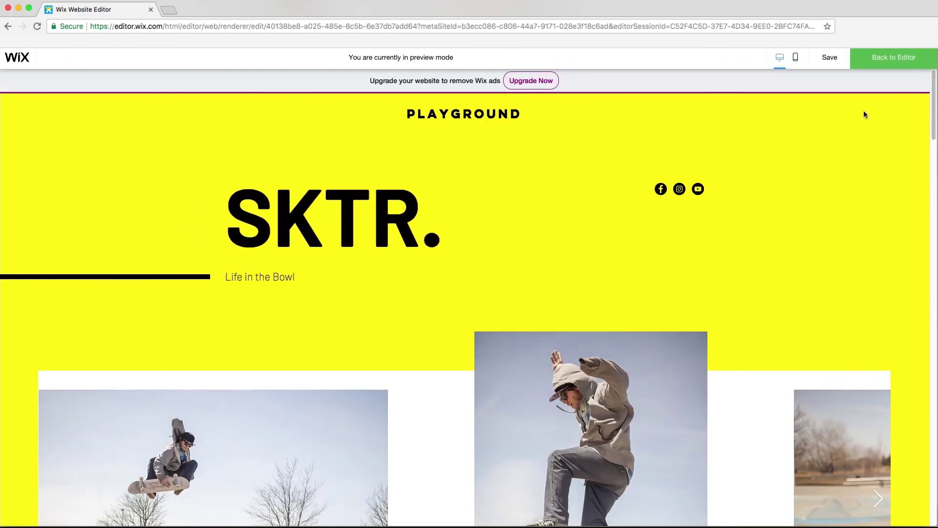
{"action": "scroll", "coordinate": [864, 114], "scroll_direction": "down", "scroll_amount": 10}
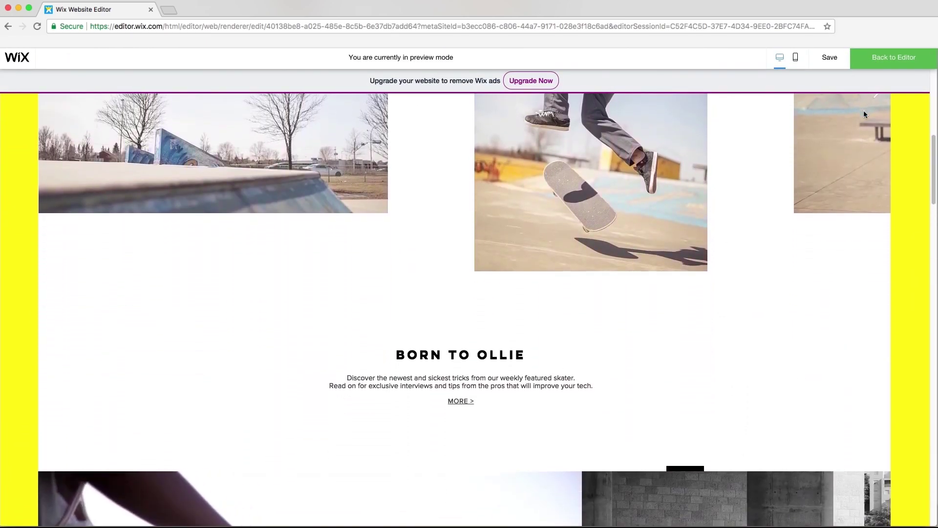
{"action": "scroll", "coordinate": [863, 114], "scroll_direction": "down", "scroll_amount": 8}
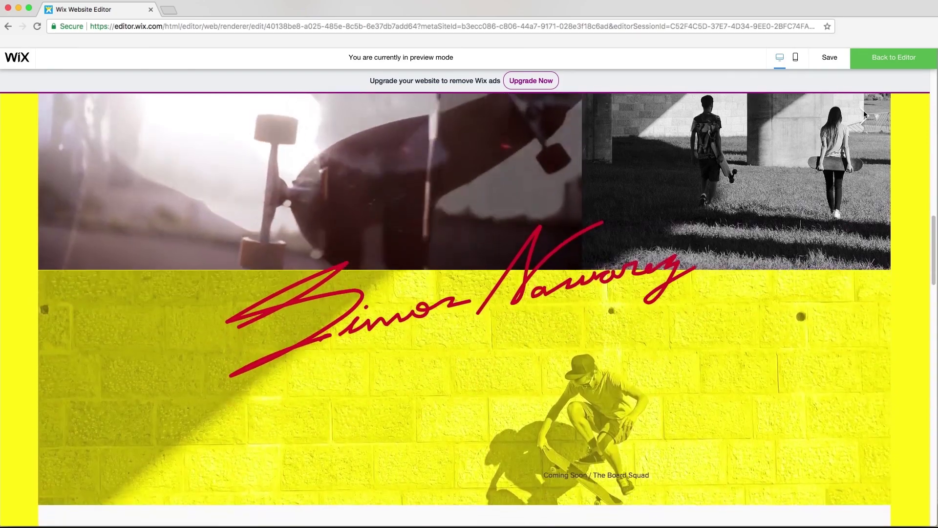
{"action": "scroll", "coordinate": [864, 114], "scroll_direction": "down", "scroll_amount": 10}
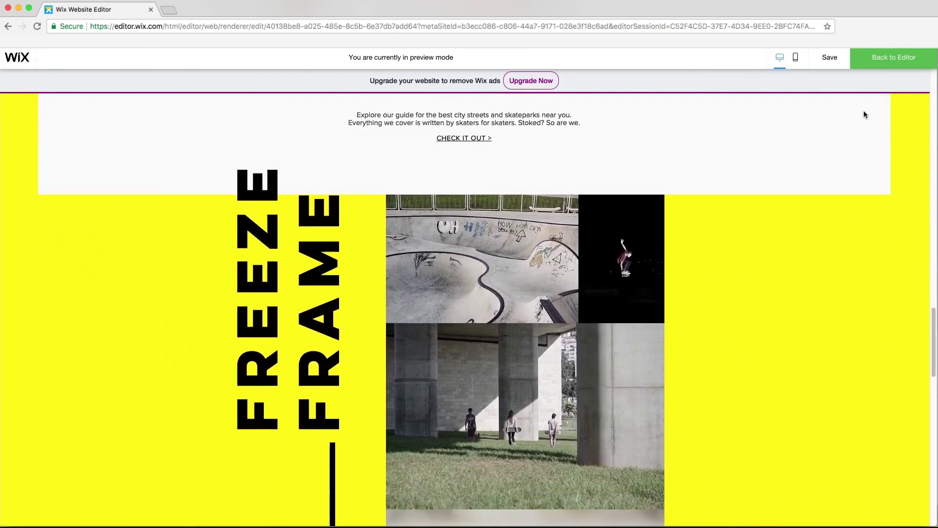
{"action": "scroll", "coordinate": [863, 114], "scroll_direction": "down", "scroll_amount": 10}
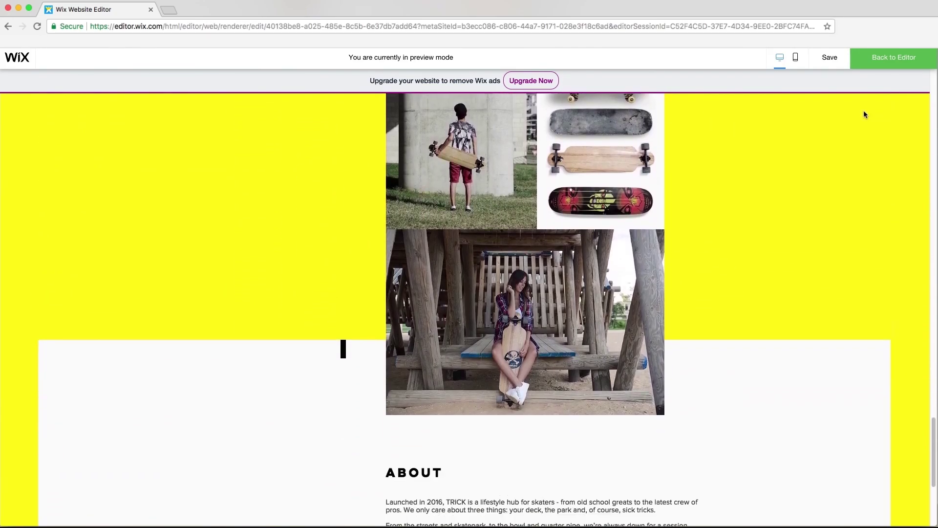
{"action": "scroll", "coordinate": [864, 114], "scroll_direction": "down", "scroll_amount": 5}
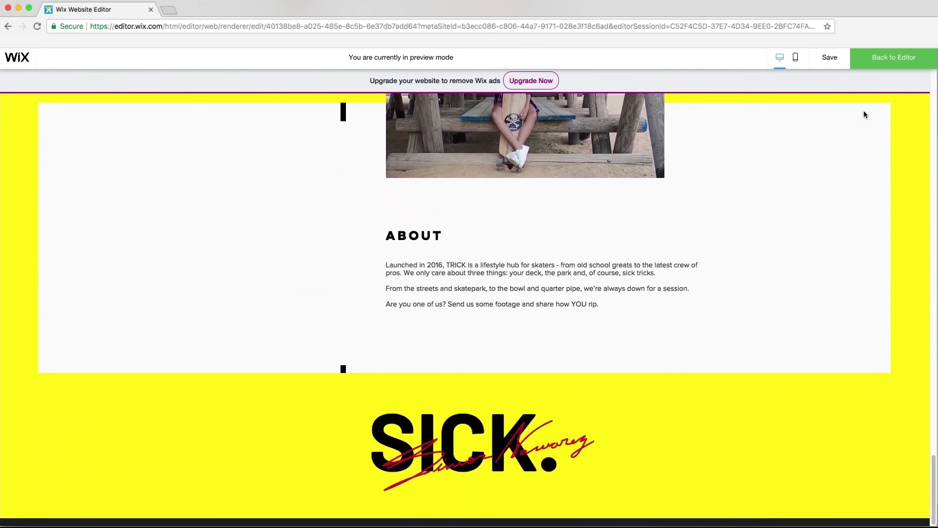